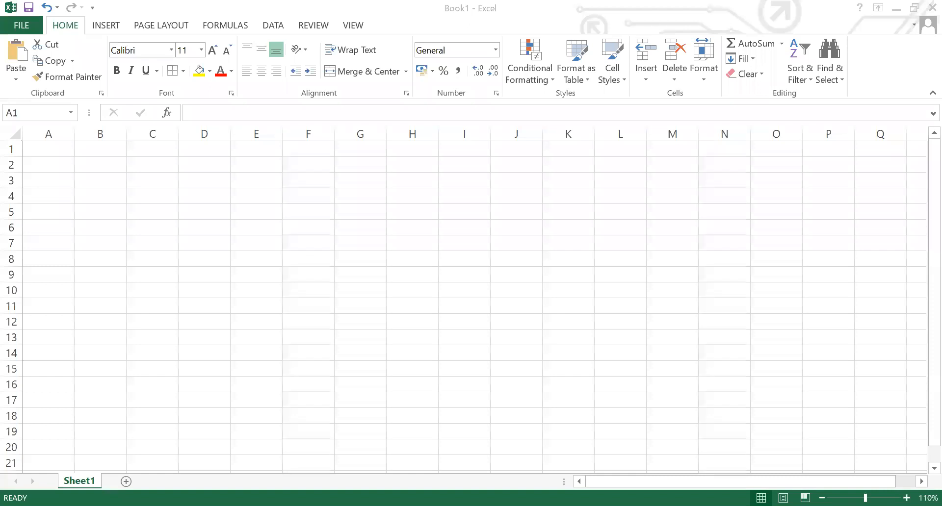
Enter the table headers Sno, name and class in cells B3, C3 and D3.
scroll(202, 301, "up", 1)
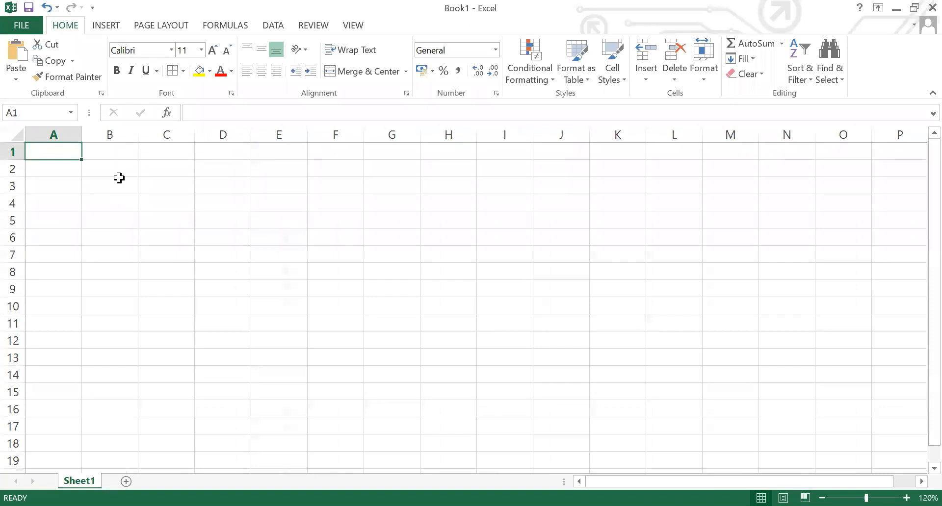
left_click(120, 179)
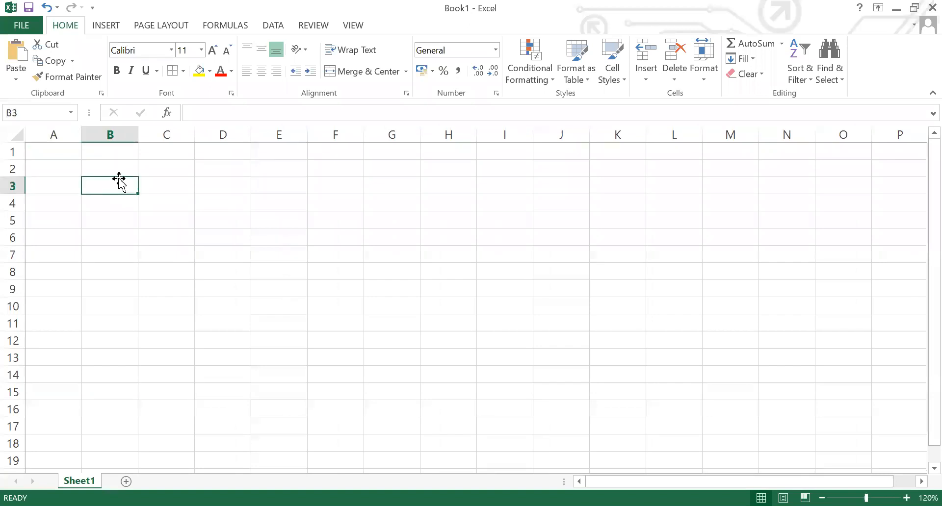
type("Sno")
key("Tab")
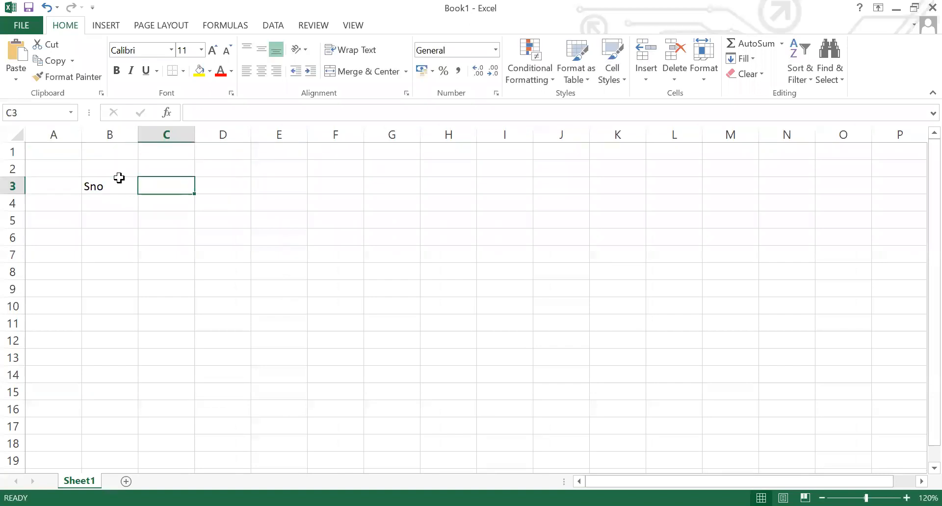
type("name")
key("Tab")
type("class")
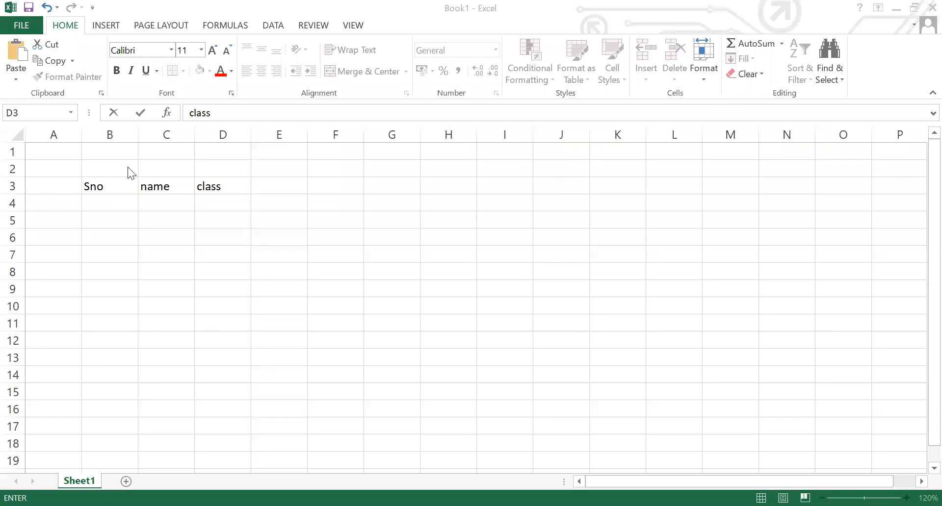
key("Return")
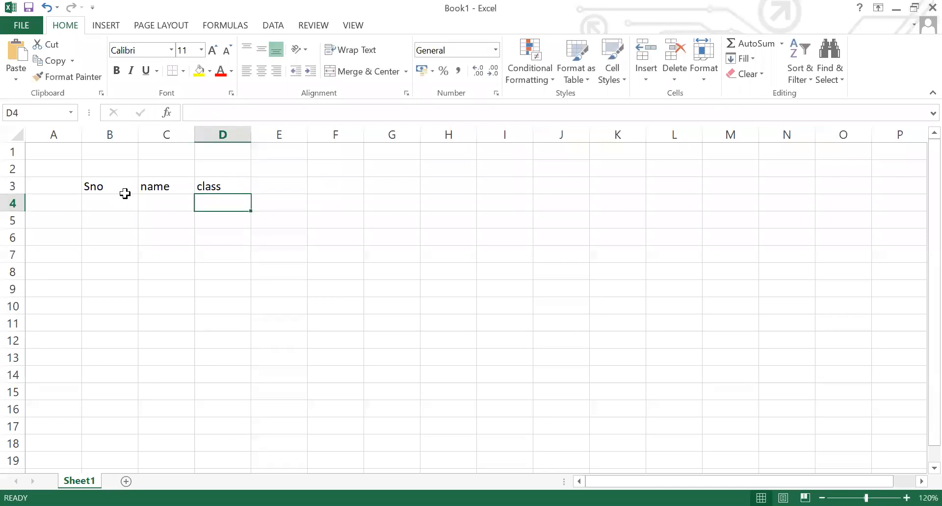
Enter the serial numbers 1, 2 and 3 in cells B4 to B6 under Sno.
key("Left")
key("Left")
type("1")
key("Return")
type("2")
key("Return")
type("3")
key("Return")
Enter the first student's first name in cell C4 under the name header.
key("Right")
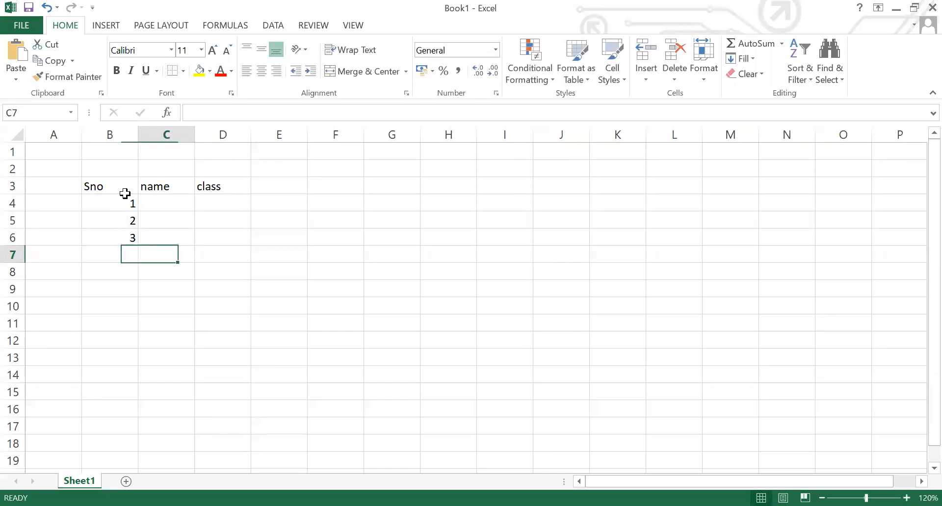
key("Up")
key("Up")
key("Up")
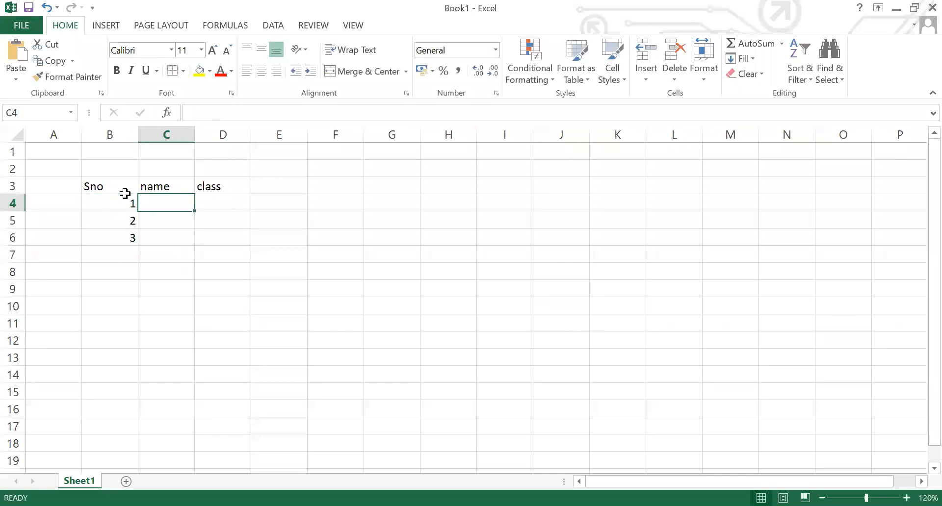
type("k=")
type("jsg")
key("BackSpace")
key("BackSpace")
key("BackSpace")
key("BackSpace")
key("BackSpace")
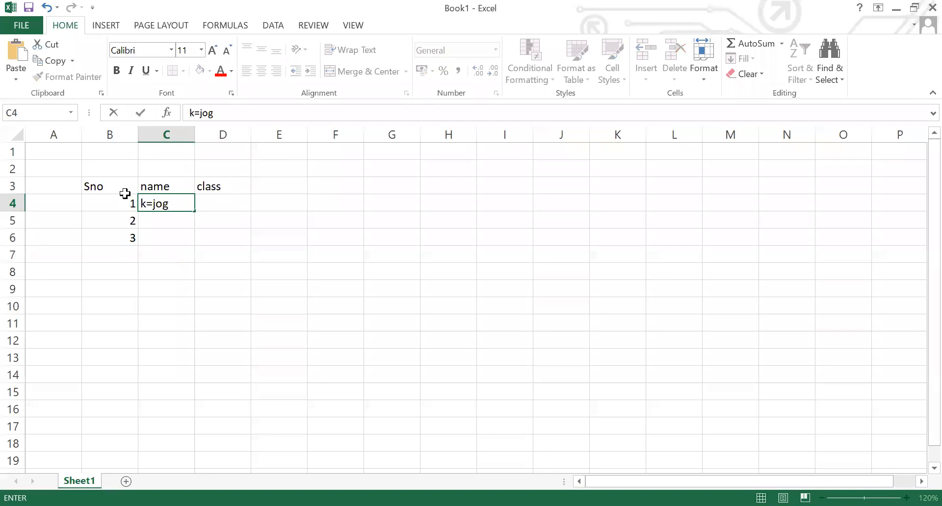
type("john")
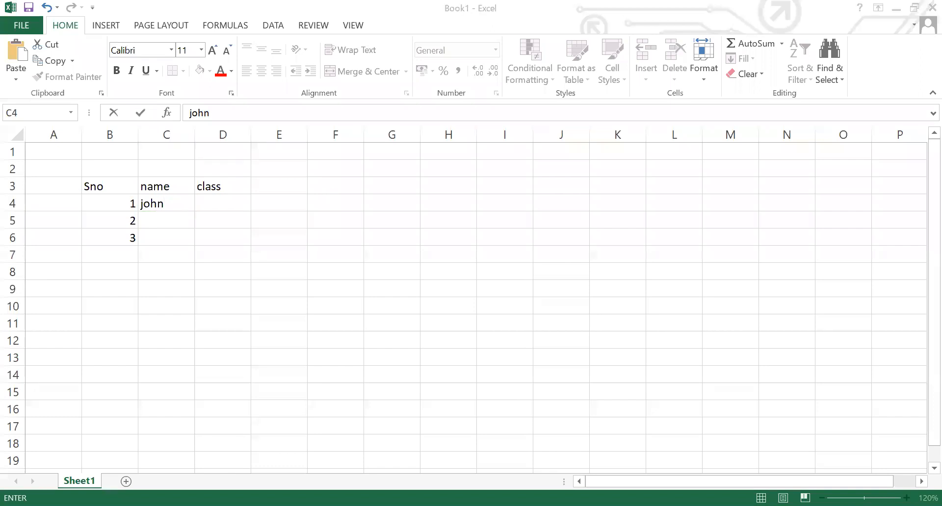
left_click(504, 358)
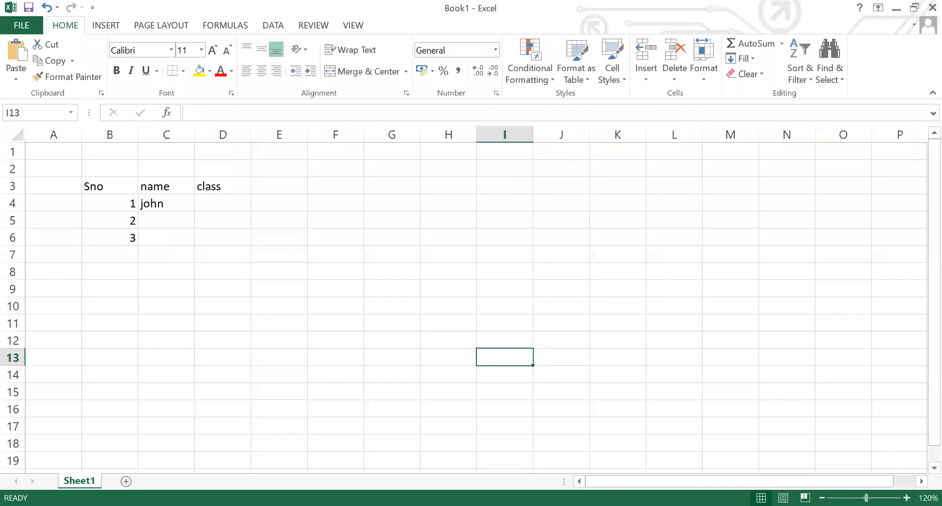
Enter the first names of the second and third students in cells C5 and C6.
scroll(464, 299, "up", 4)
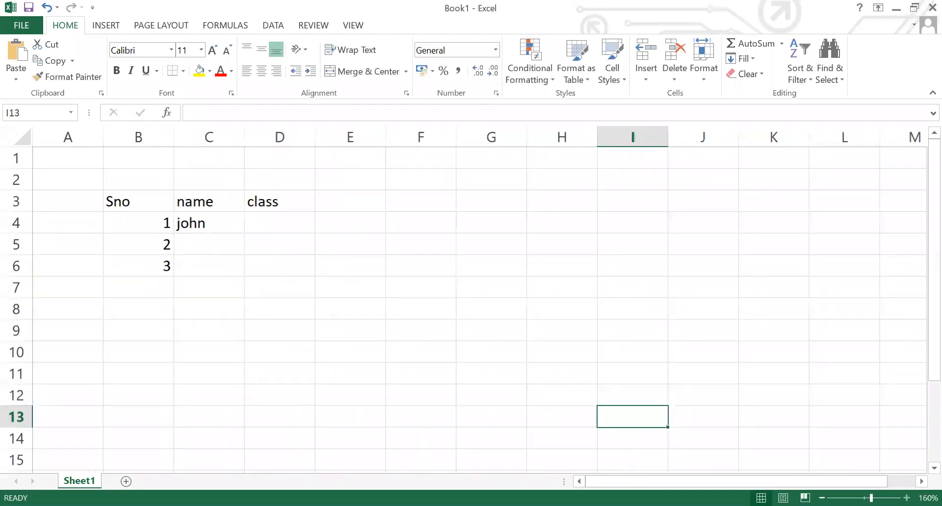
scroll(463, 300, "up", 3)
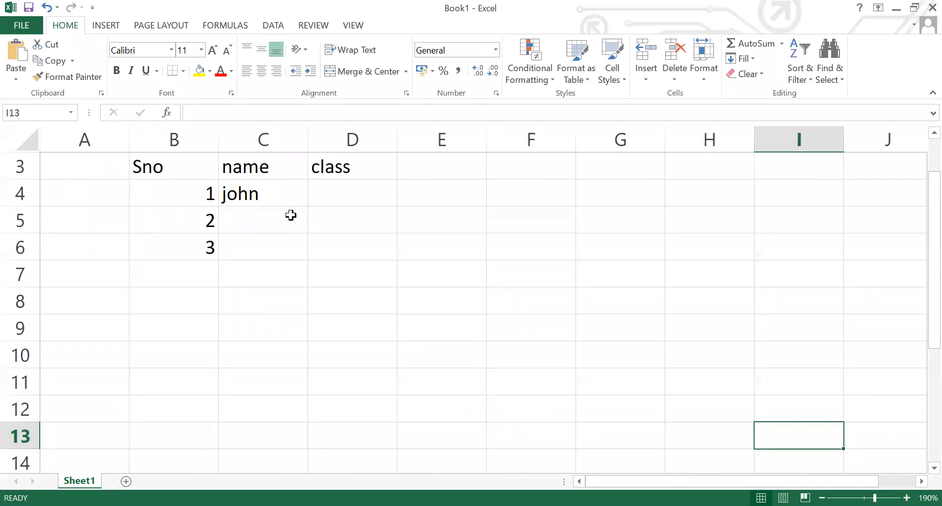
left_click(291, 215)
type("bib")
key("BackSpace")
key("BackSpace")
type("ob")
key("Return")
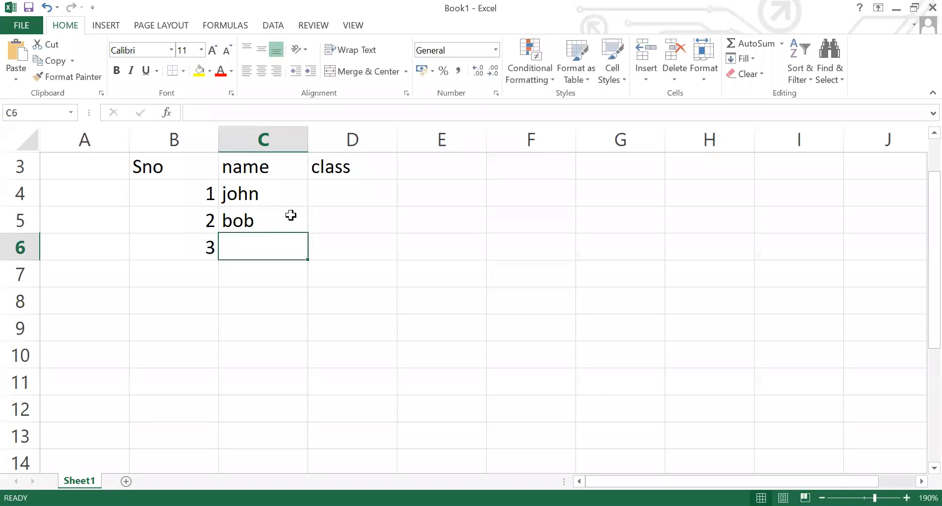
type("alice")
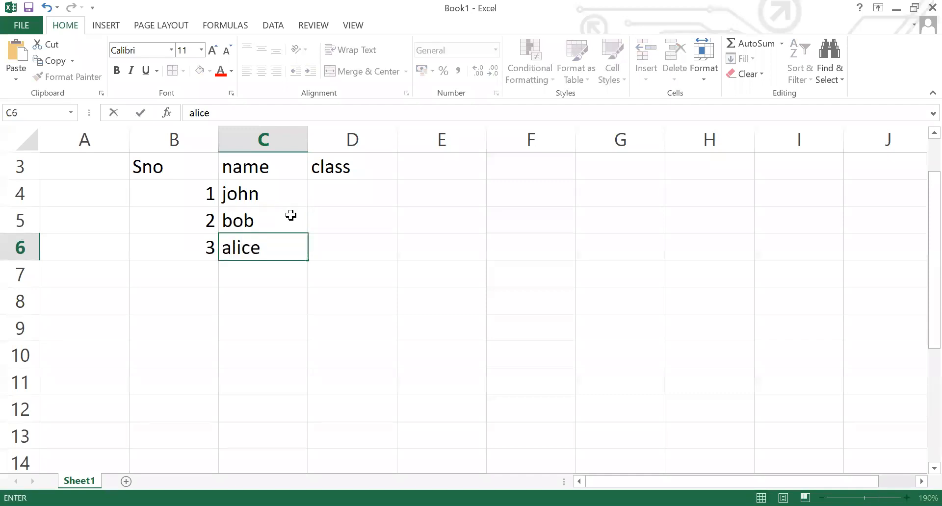
Enter class X in cell D4 and fill it down to D6.
left_click(328, 201)
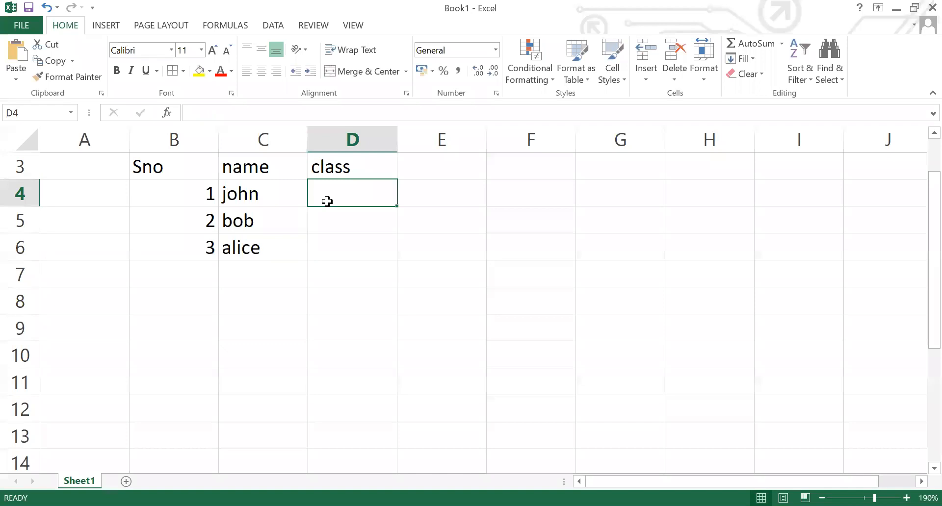
type("X")
left_click(334, 247)
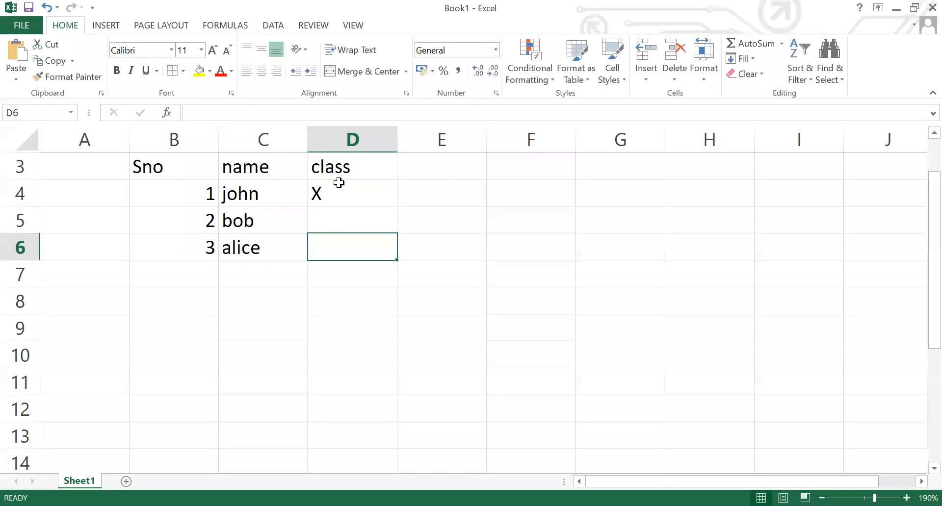
left_click(339, 183)
left_click_drag(397, 207, 390, 252)
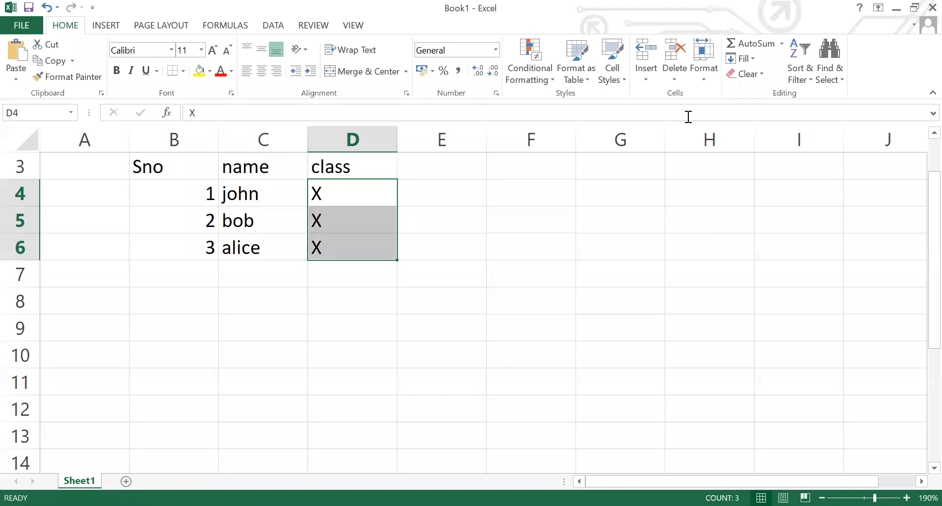
key("alt+Tab")
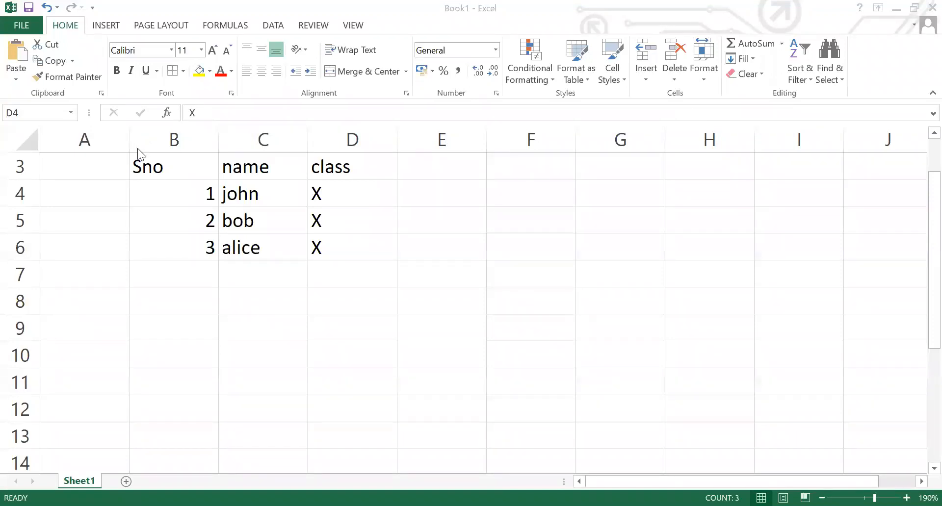
left_click(314, 203)
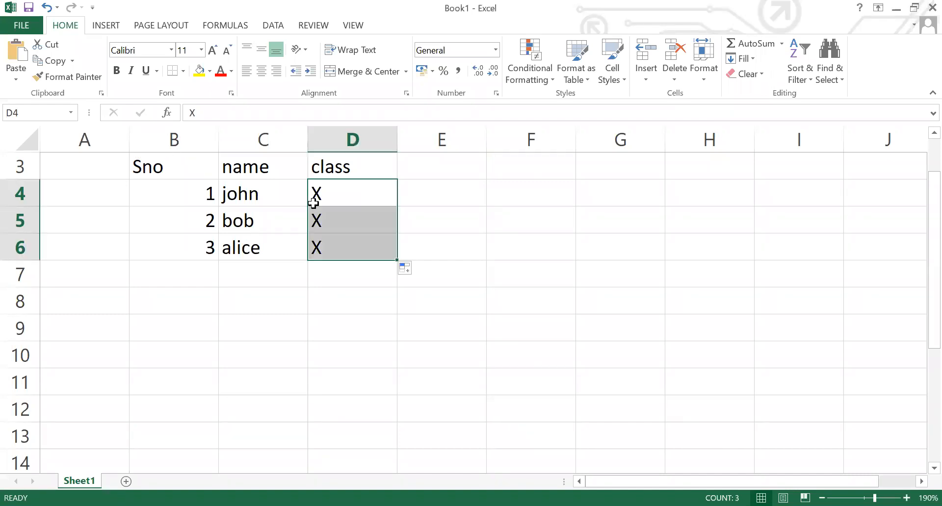
left_click(250, 320)
Center the contents of the whole table B3:D6 horizontally.
left_click_drag(183, 162, 328, 249)
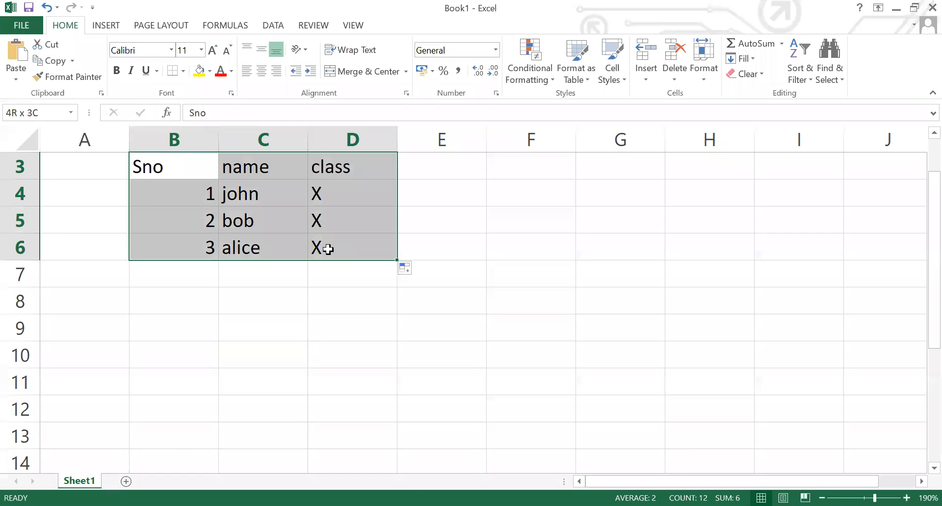
left_click(260, 73)
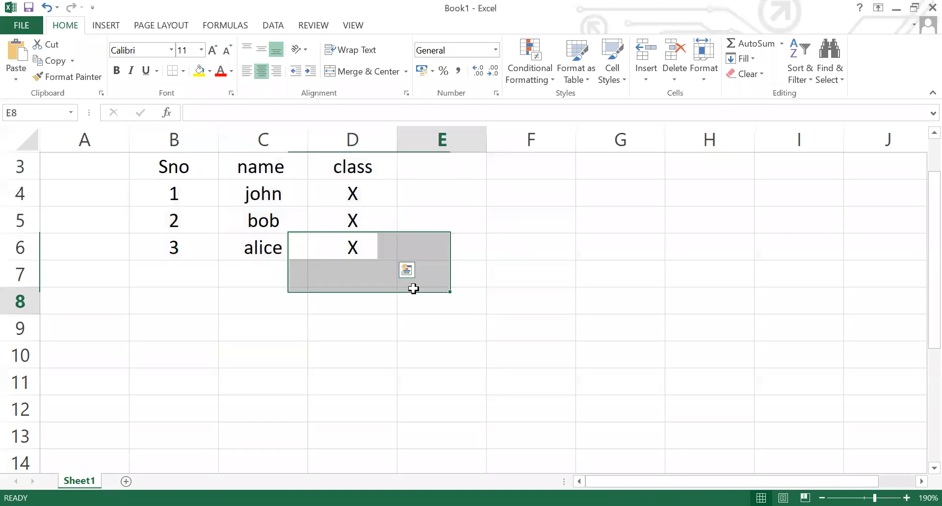
left_click(413, 289)
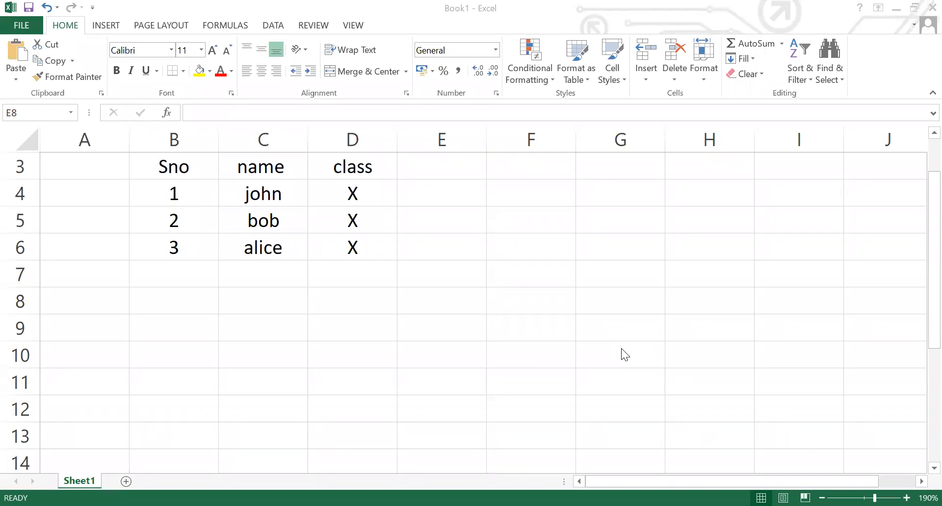
left_click(157, 172)
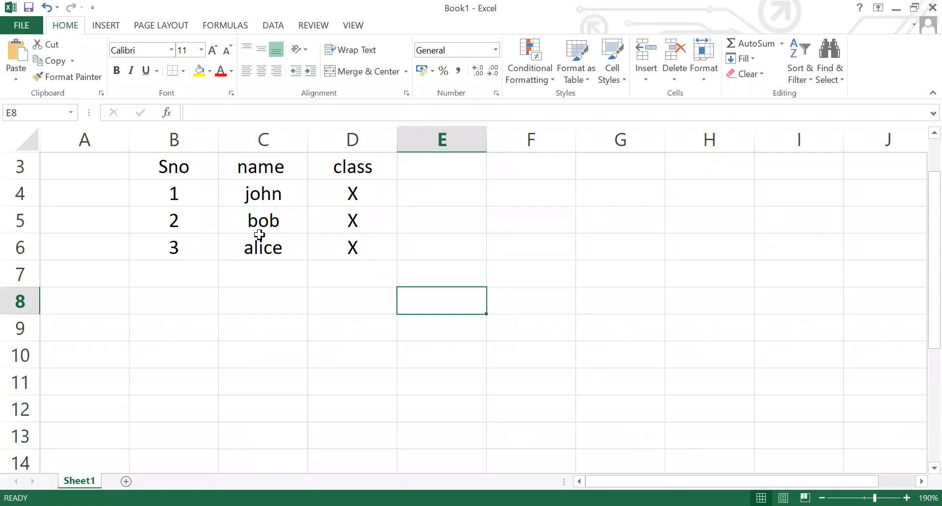
left_click(722, 65)
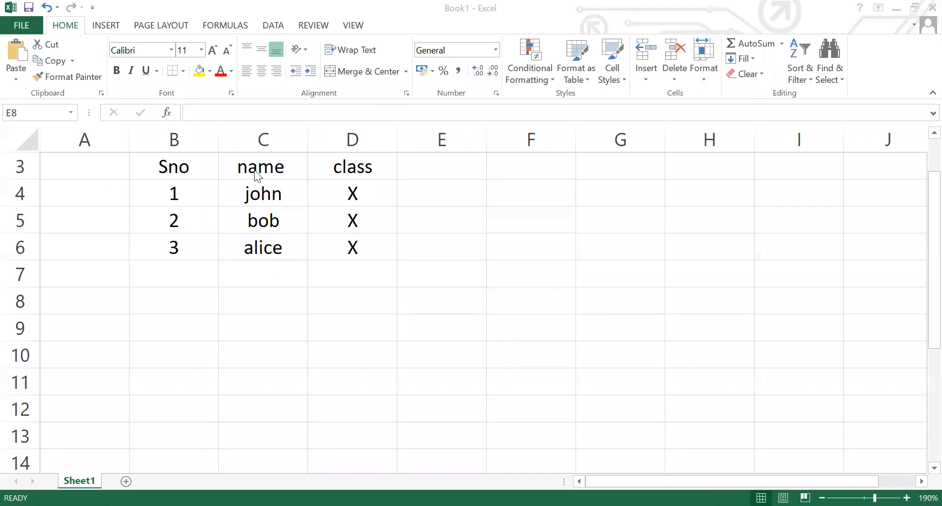
left_click(247, 251)
double_click(247, 253)
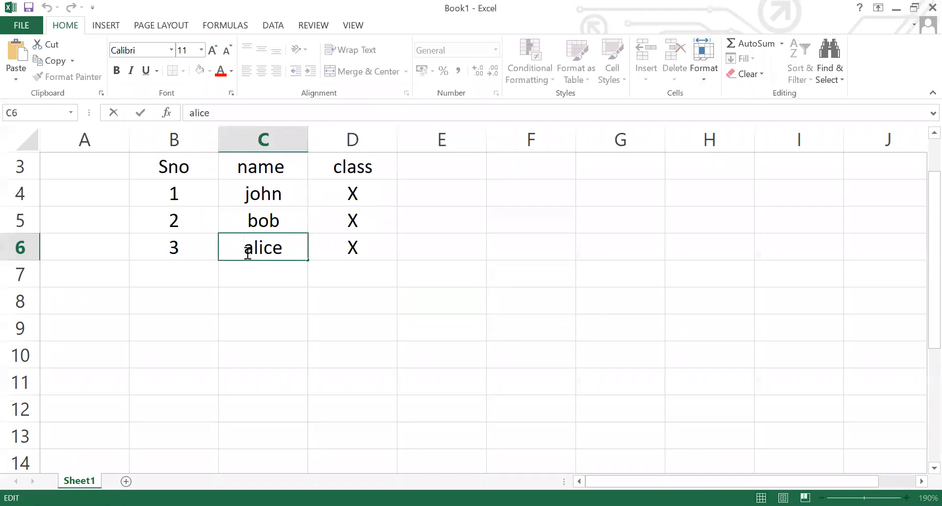
scroll(247, 253, "down", 1)
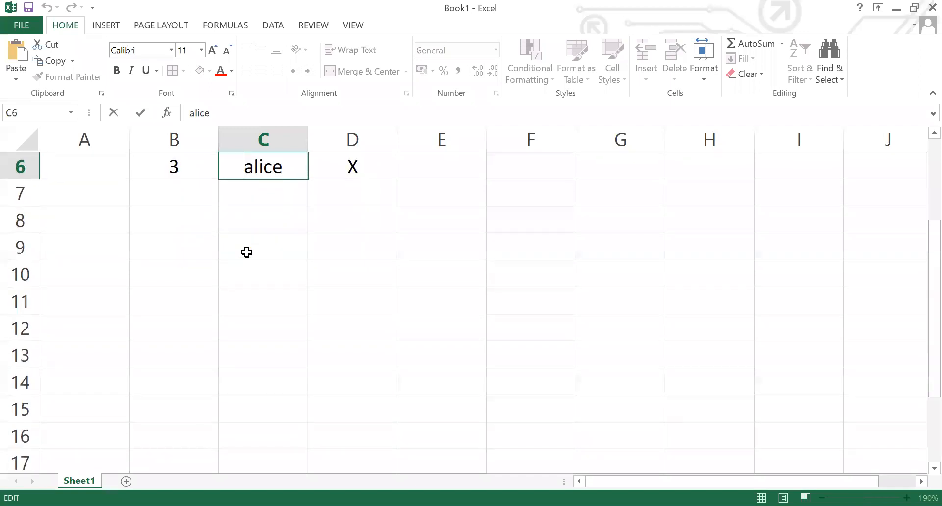
key("Return")
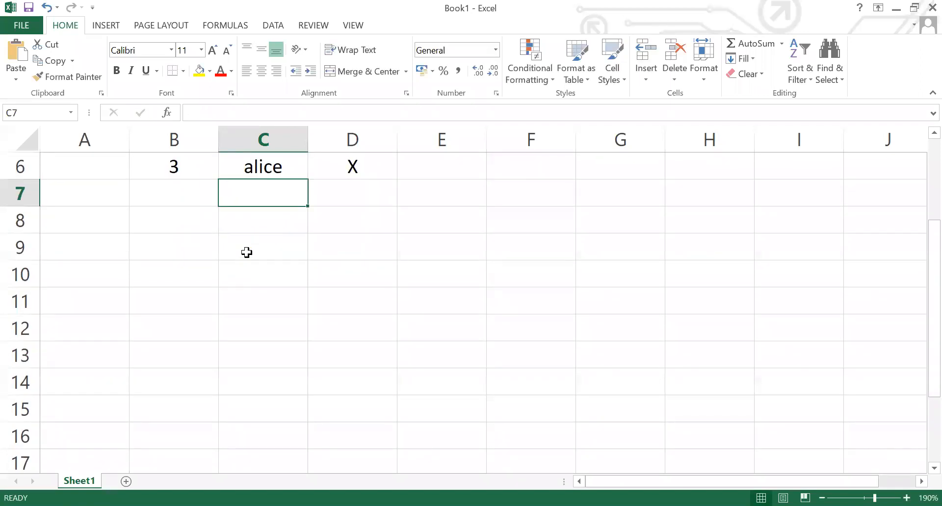
key("Up")
key("Up")
key("Up")
key("Up")
key("Up")
key("Up")
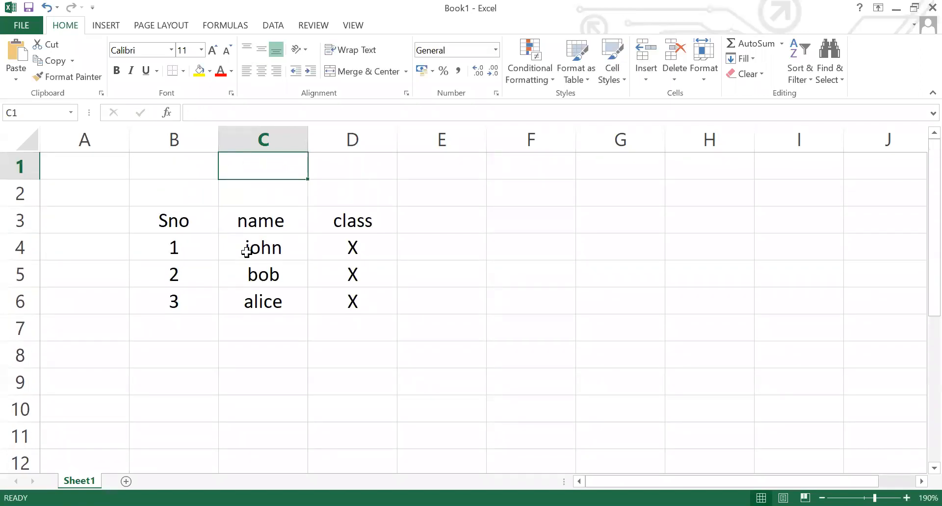
key("Down")
key("Down")
key("Down")
key("Down")
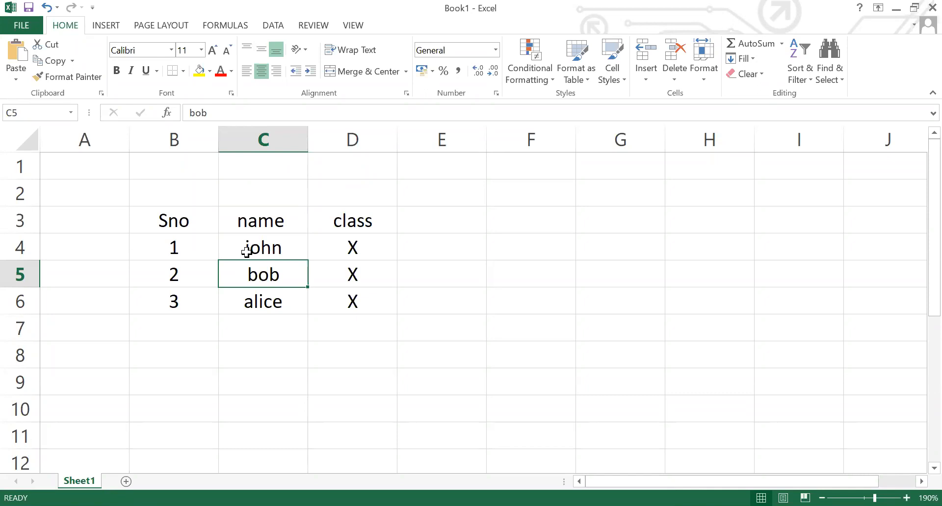
left_click(837, 28)
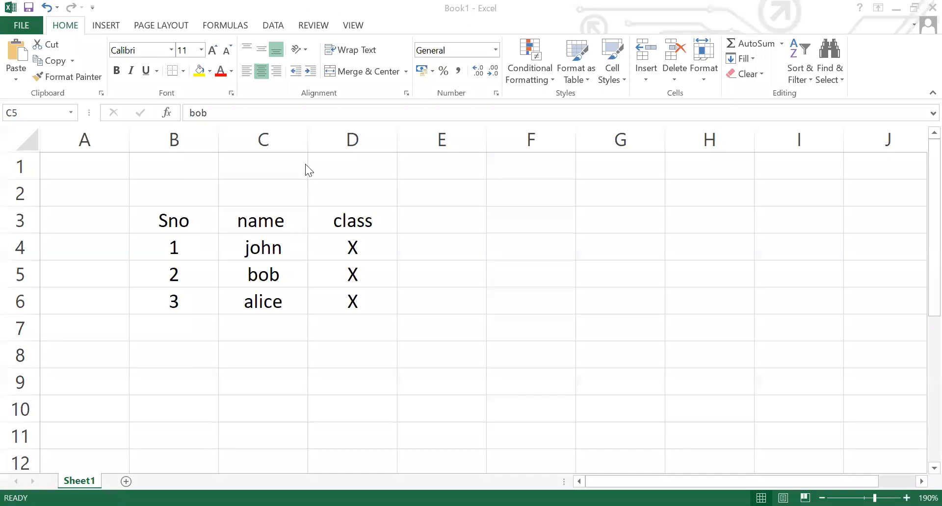
Hide column C, which holds the student names, with the Hide Columns command.
left_click(278, 137)
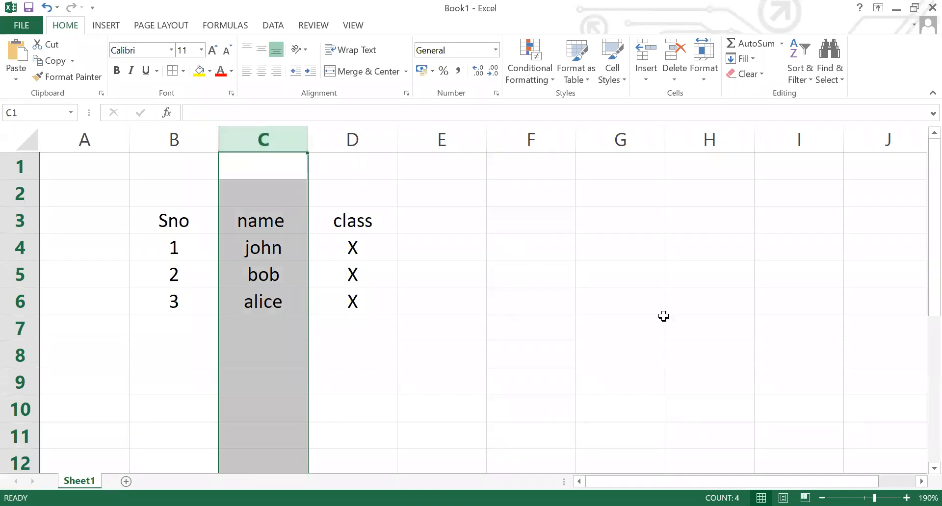
key("alt+Tab")
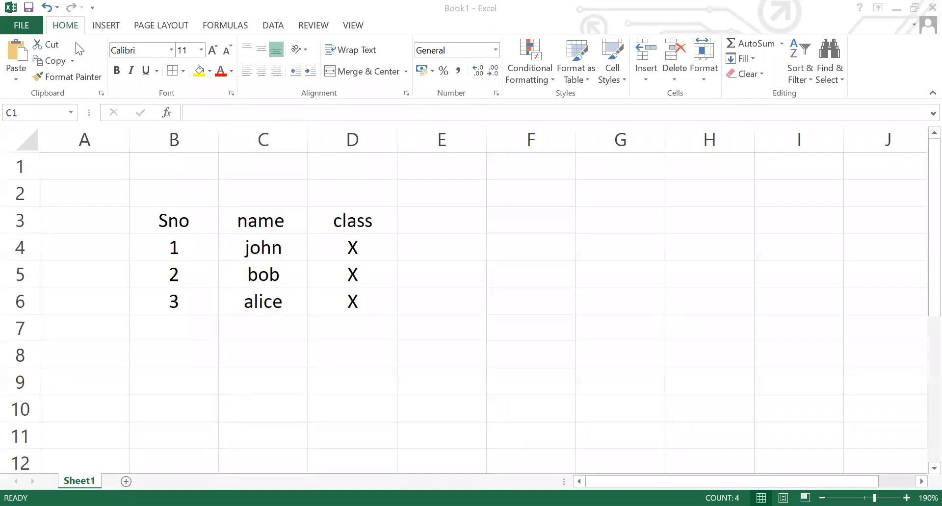
left_click(44, 96)
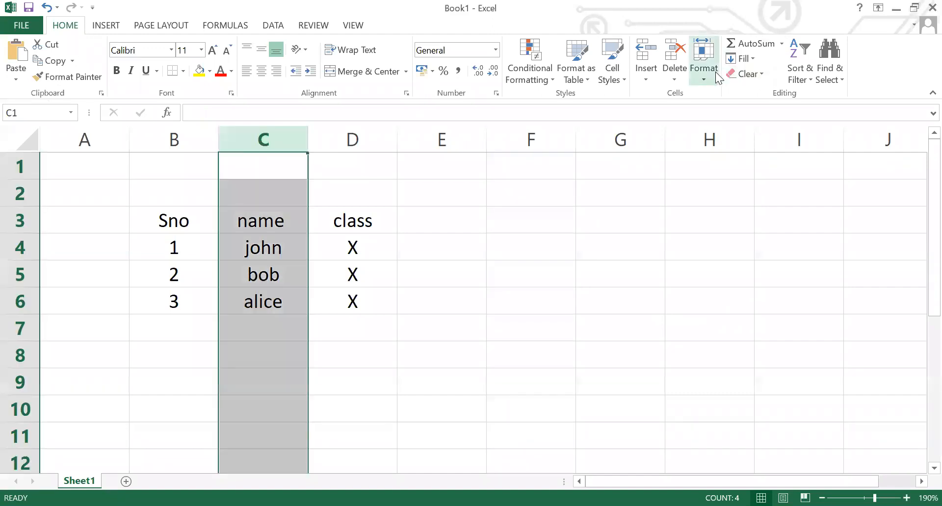
left_click(704, 71)
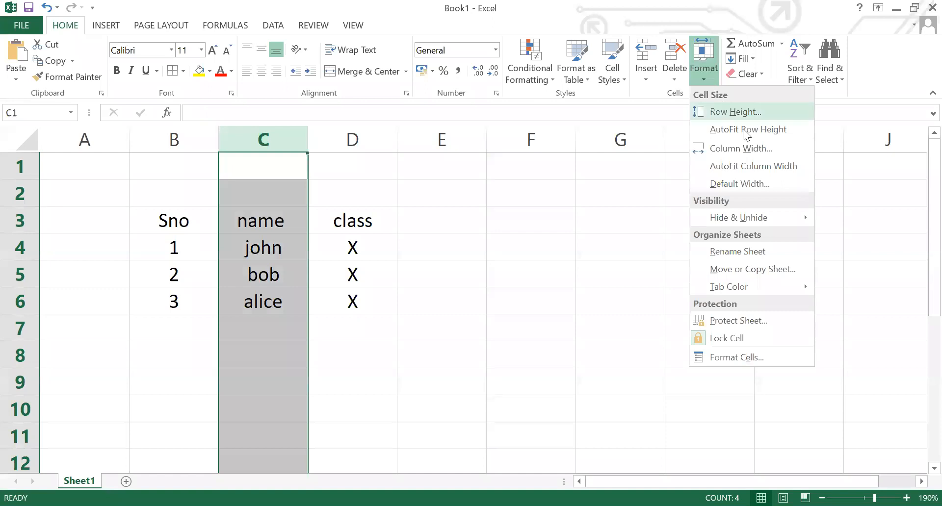
mouse_move(725, 216)
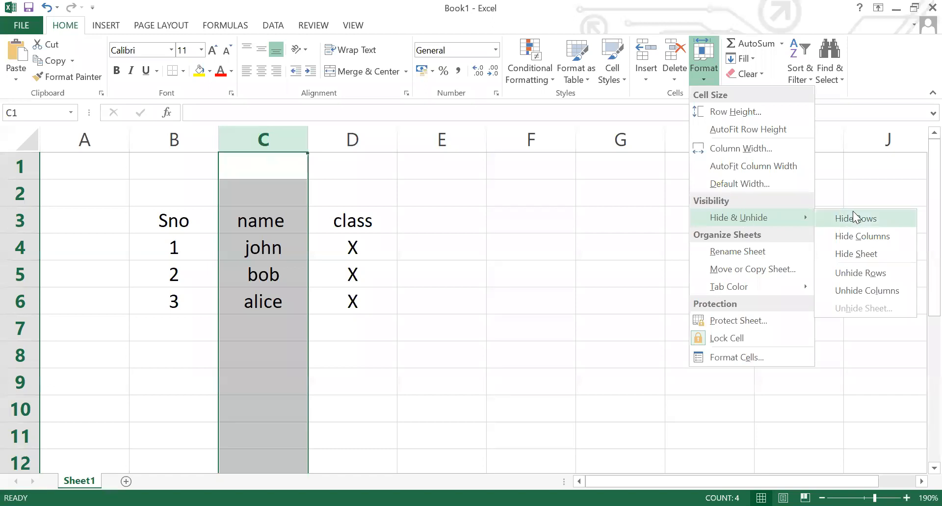
left_click(874, 239)
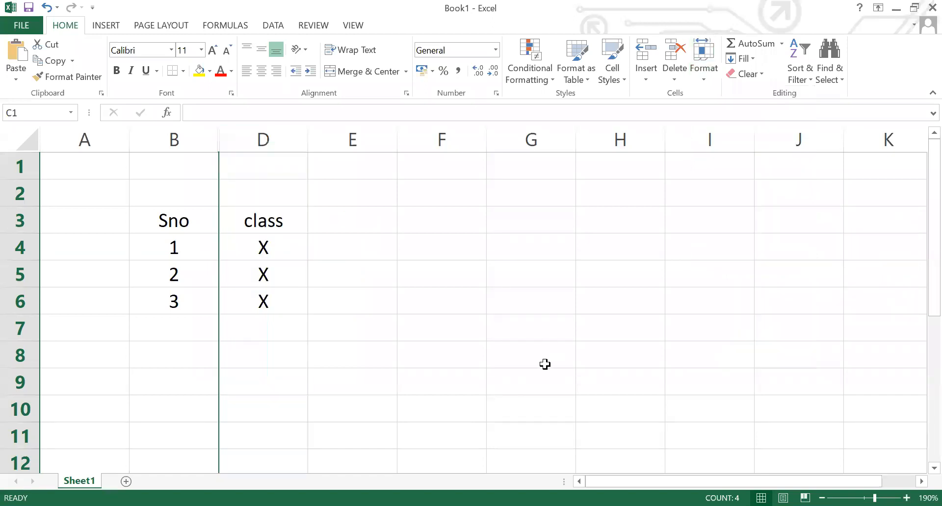
left_click(545, 363)
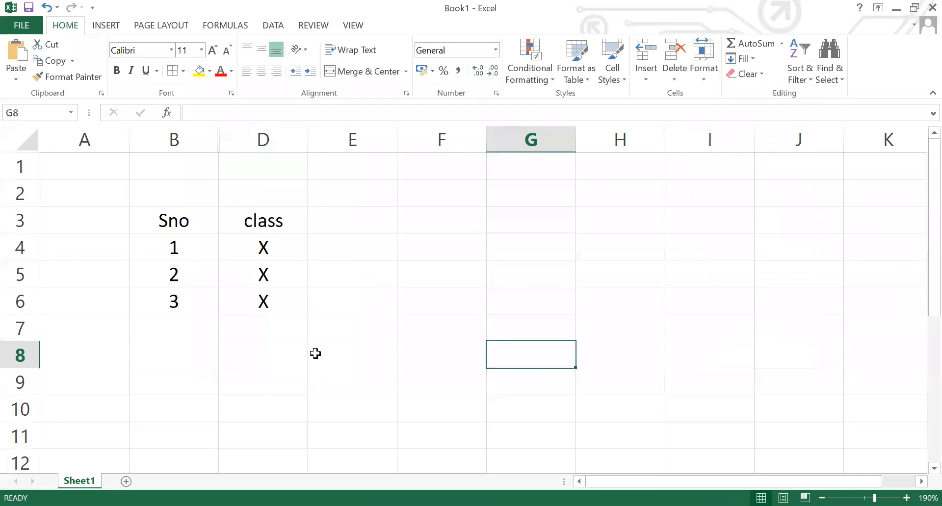
Check in the print preview how the table prints with the name column hidden, and return to the sheet.
key("ctrl+p")
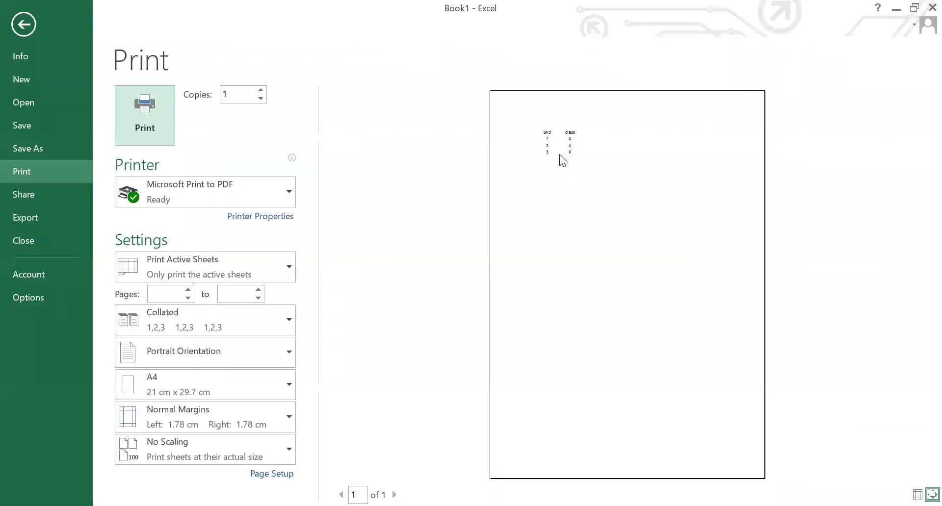
key("Return")
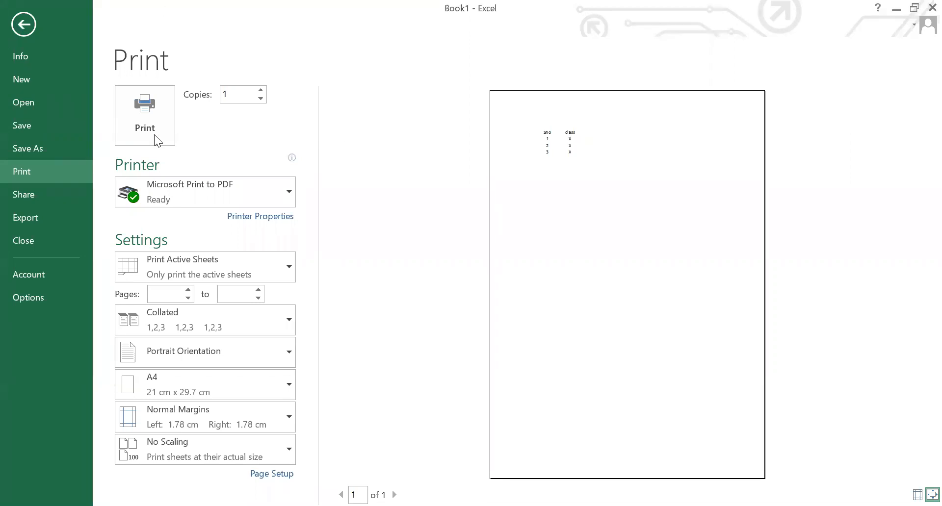
key("Escape")
left_click(293, 307)
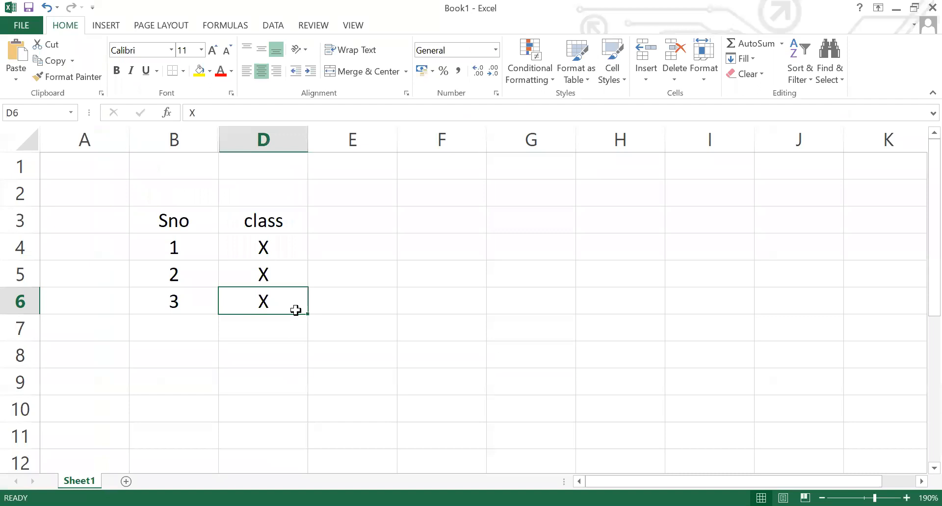
left_click(274, 223)
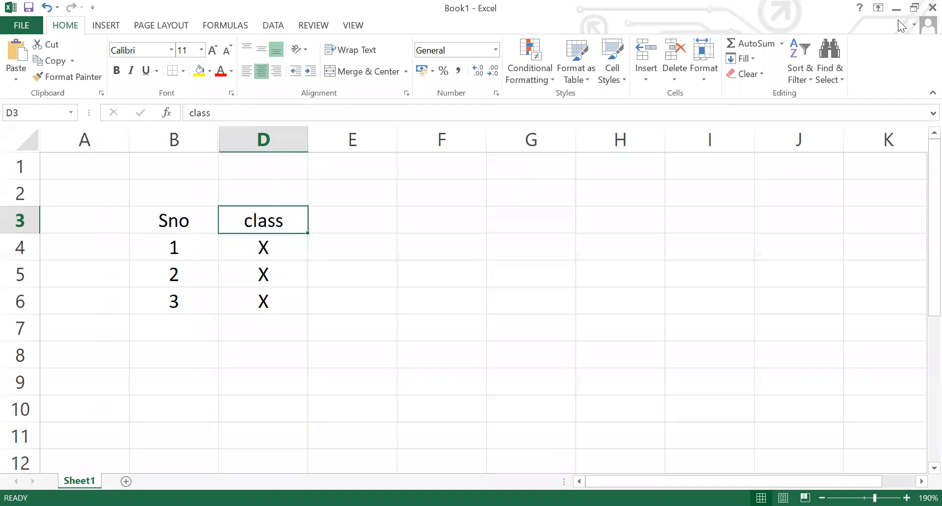
left_click(705, 76)
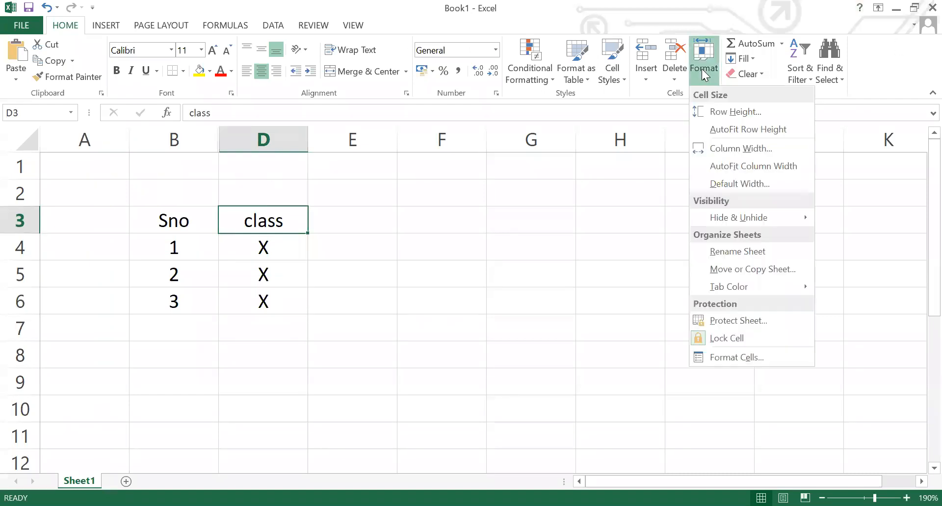
left_click(216, 139)
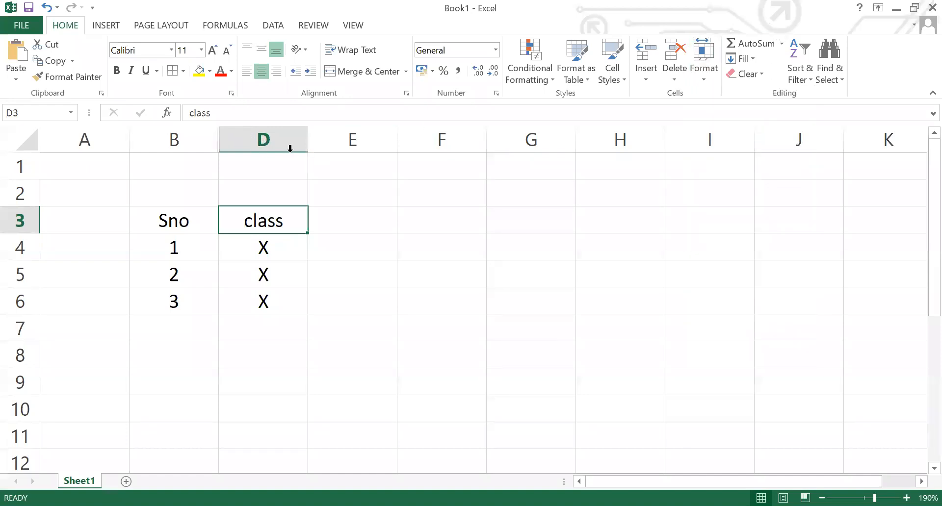
left_click(269, 139)
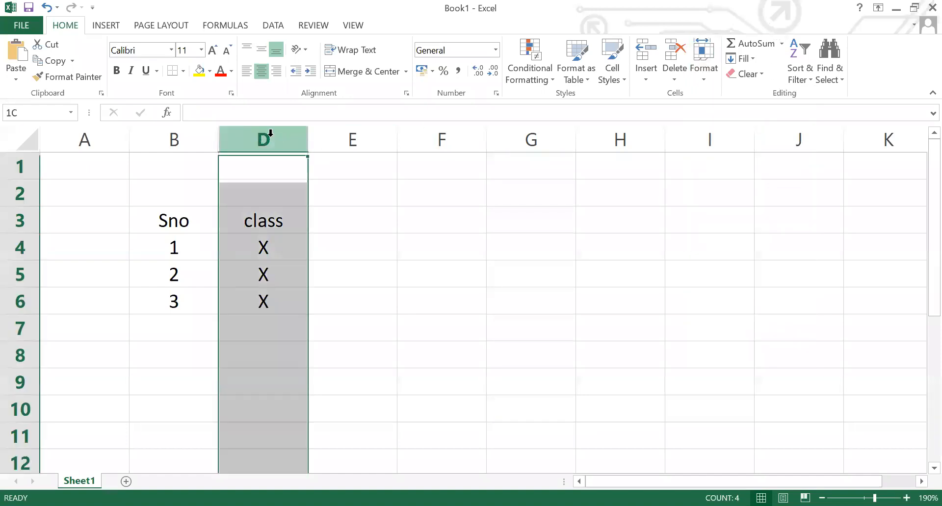
left_click(706, 77)
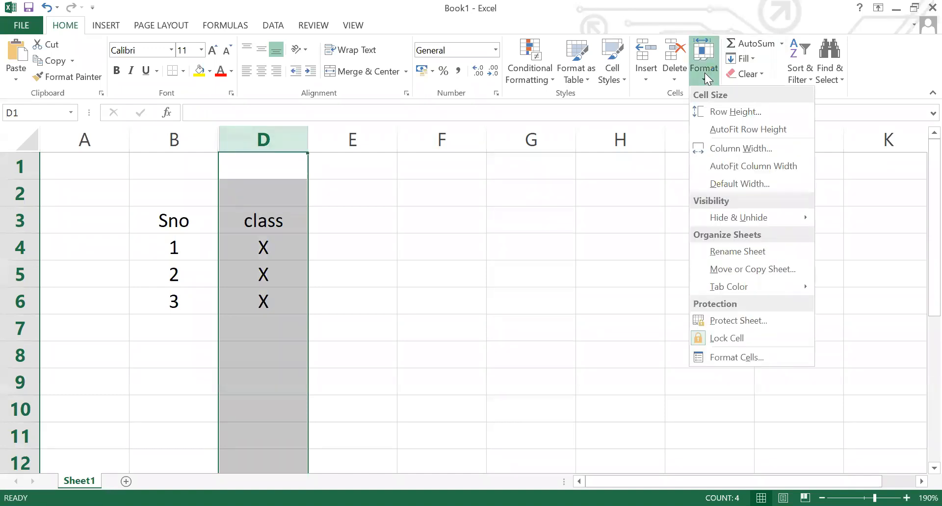
left_click(389, 290)
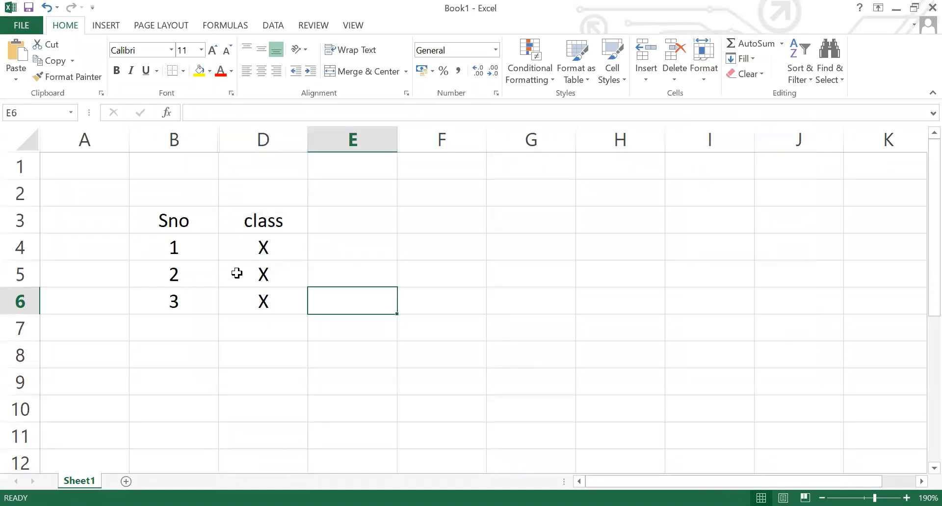
left_click(222, 267)
Select columns B through D around the hidden name column and unhide column C.
left_click(209, 139)
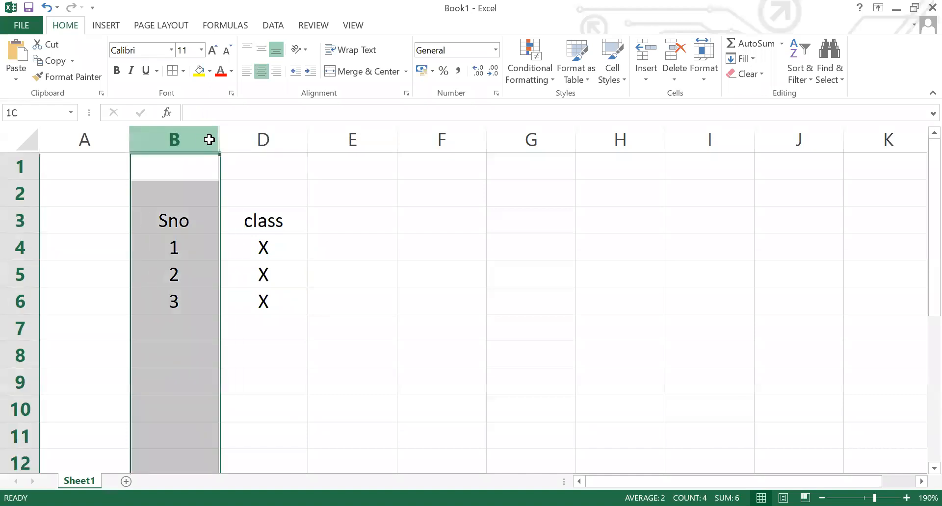
left_click_drag(209, 140, 263, 139)
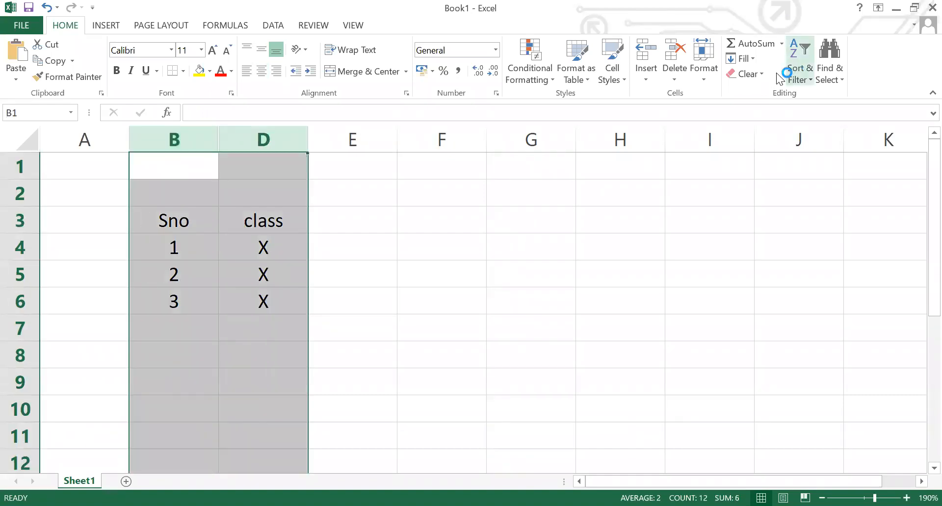
left_click(697, 77)
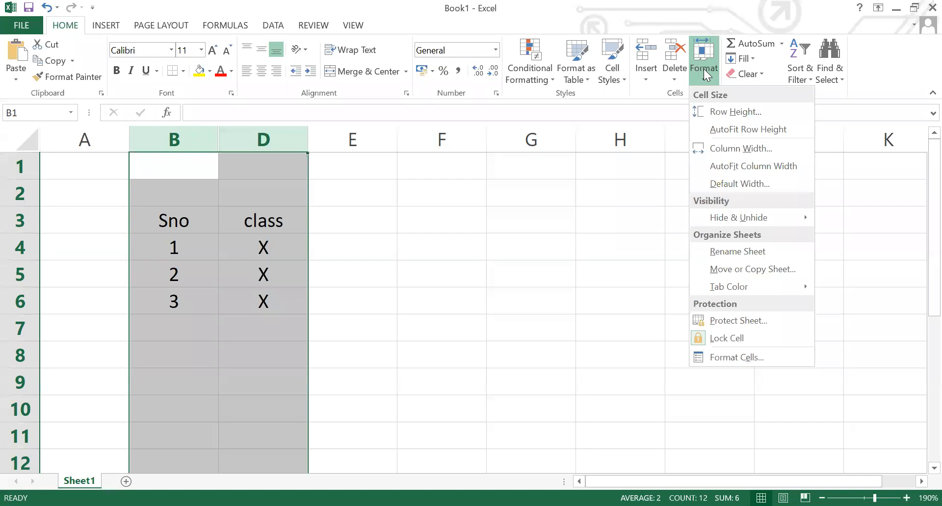
mouse_move(767, 219)
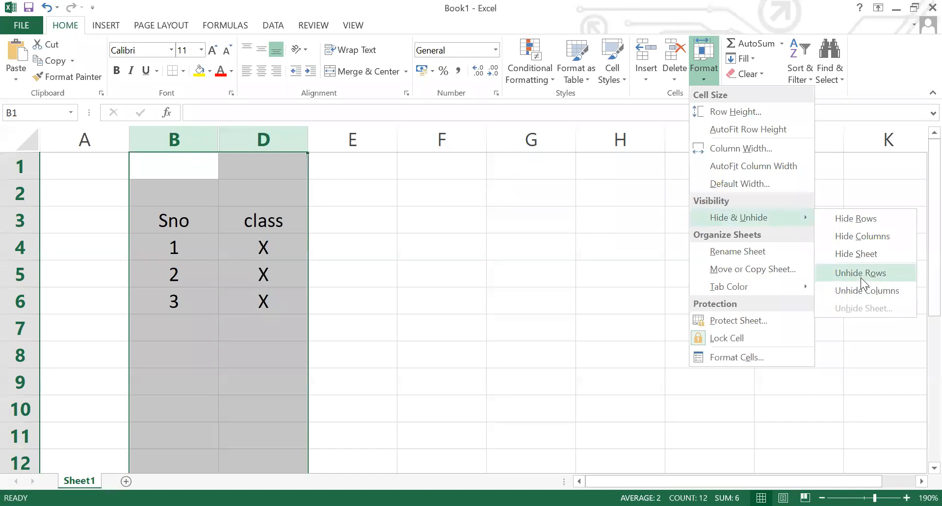
left_click(883, 291)
left_click(452, 277)
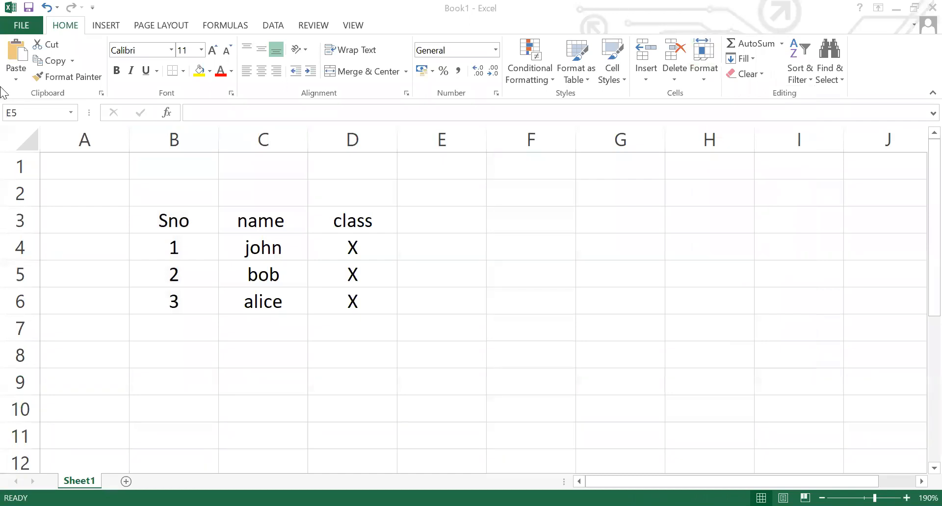
Hide row 5, the record with serial number 2, with the Hide Rows command.
left_click(10, 274)
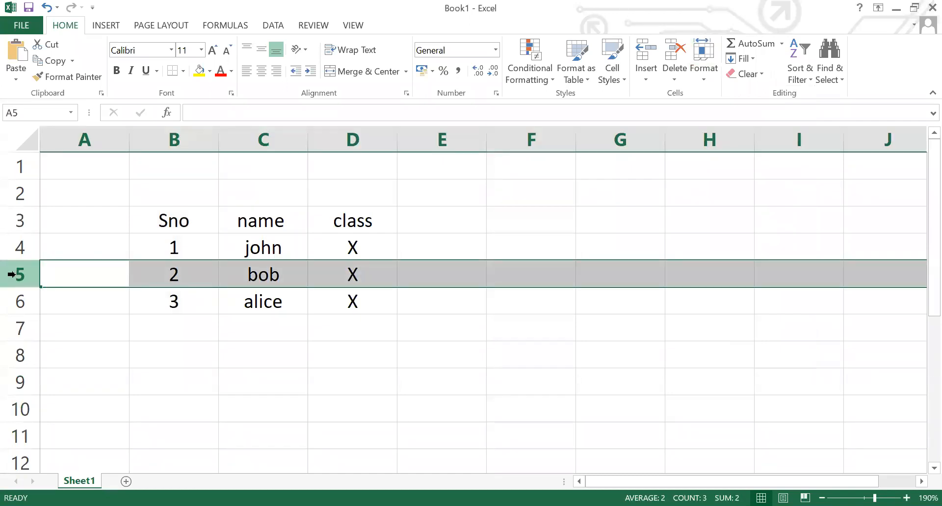
left_click(705, 80)
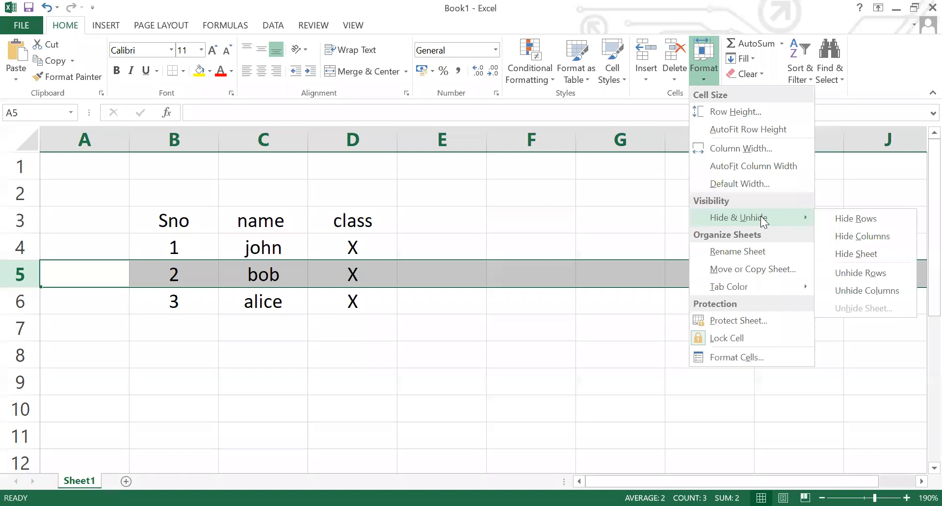
left_click(888, 219)
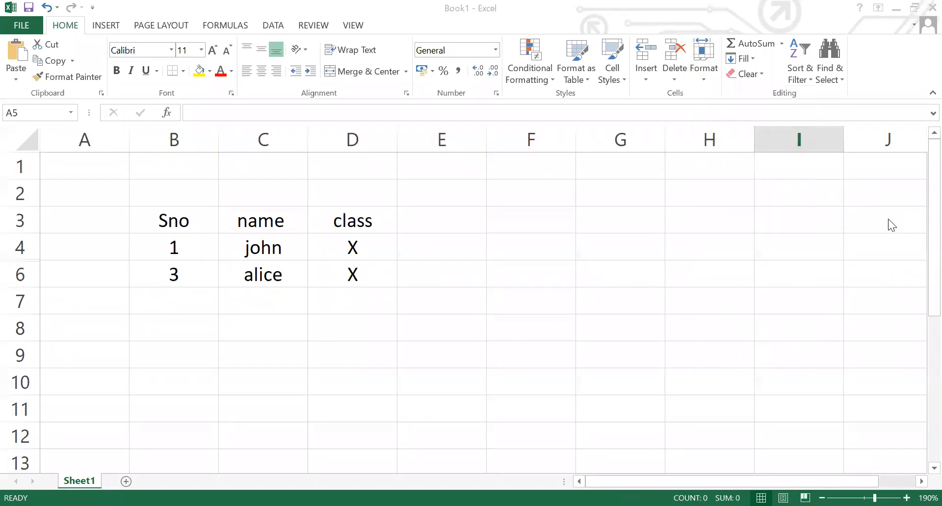
key("shift+space")
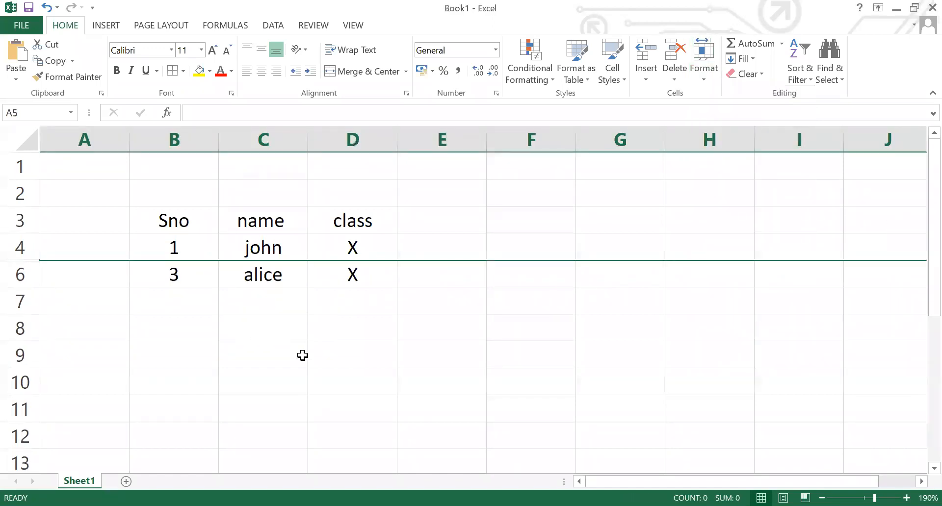
left_click(361, 351)
Check in the print preview how the table prints with row 5 hidden, and return to the sheet.
left_click(368, 282)
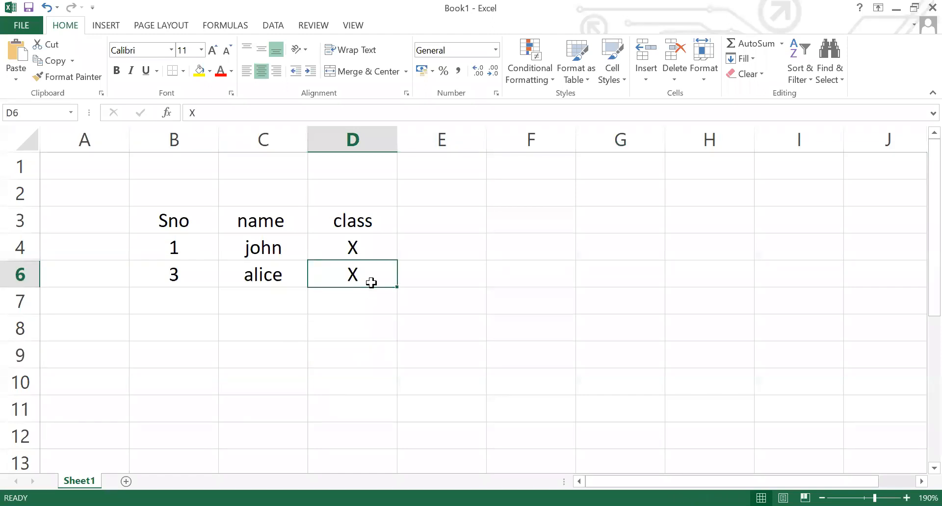
key("ctrl+p")
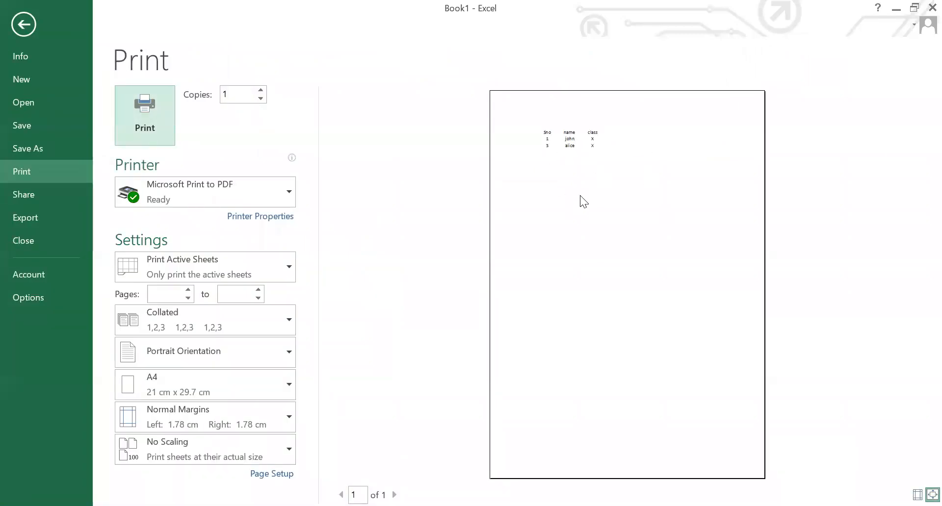
left_click(25, 21)
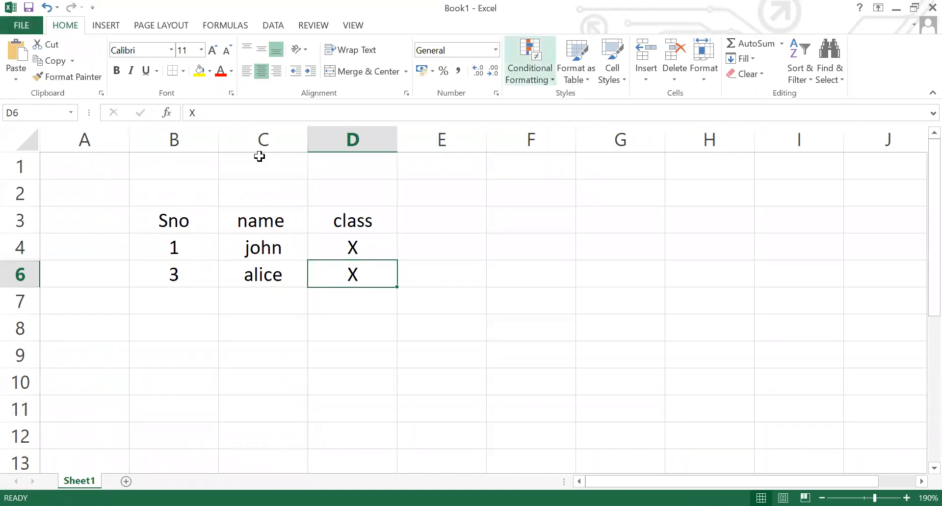
Try to unhide the hidden row 5 with only row 6 selected.
left_click(15, 273)
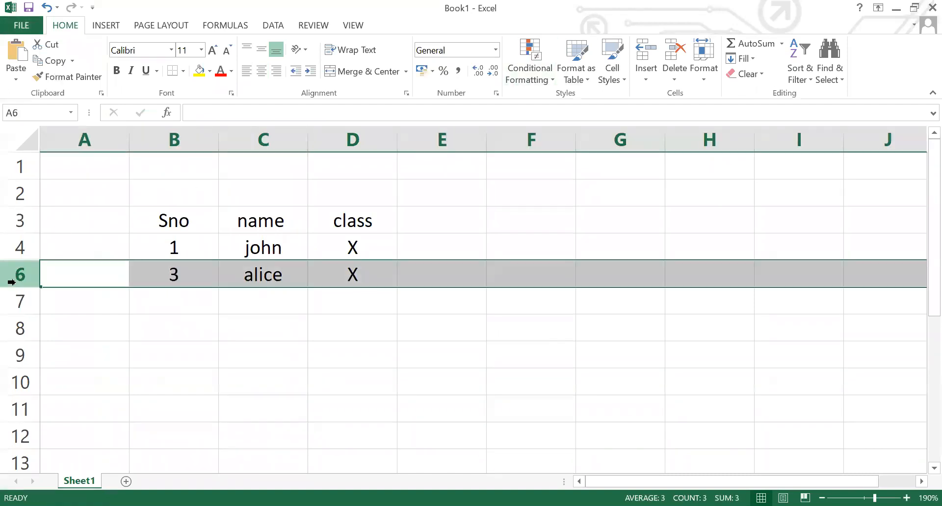
left_click(696, 72)
mouse_move(725, 224)
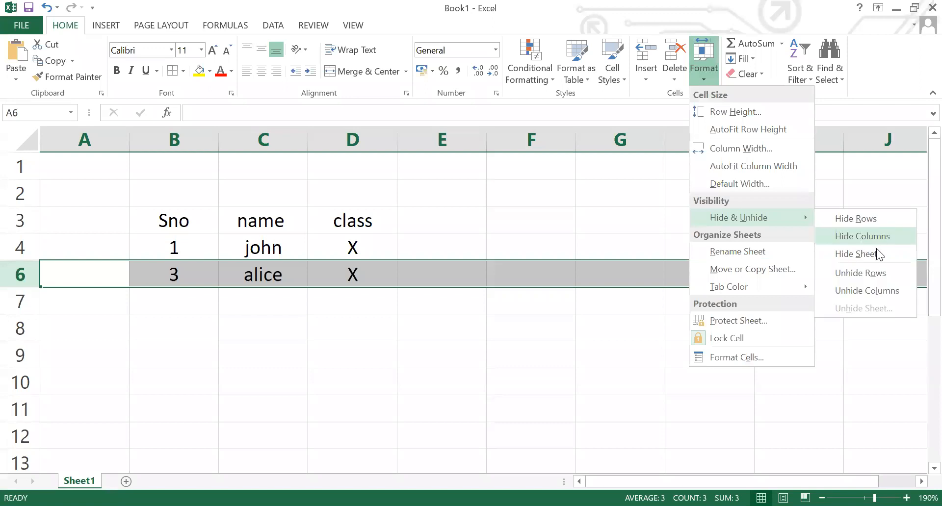
left_click(879, 288)
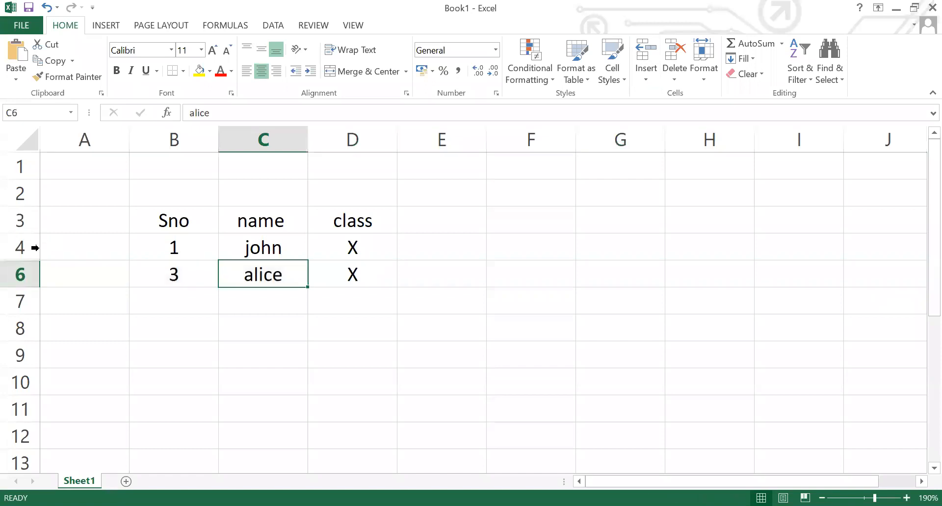
Select rows 4 through 6 around the hidden row and unhide row 5.
left_click(21, 248)
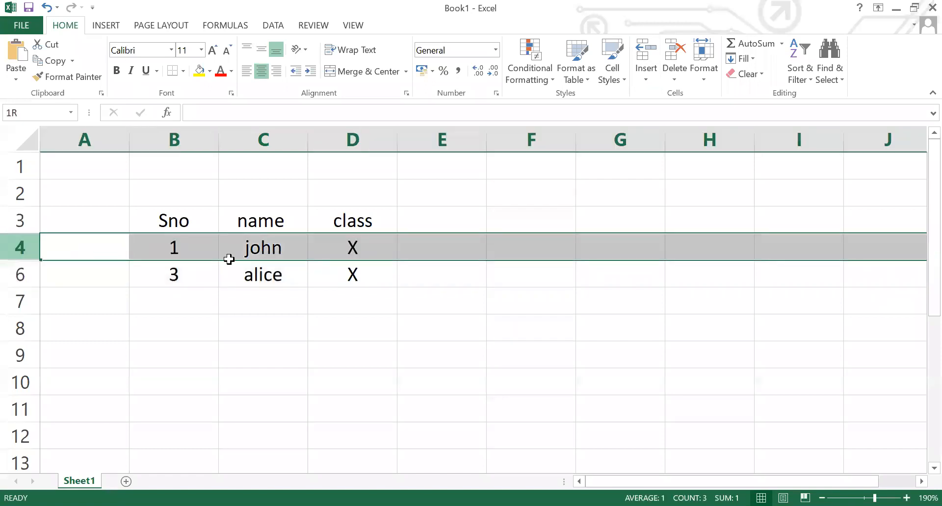
left_click_drag(230, 259, 229, 275)
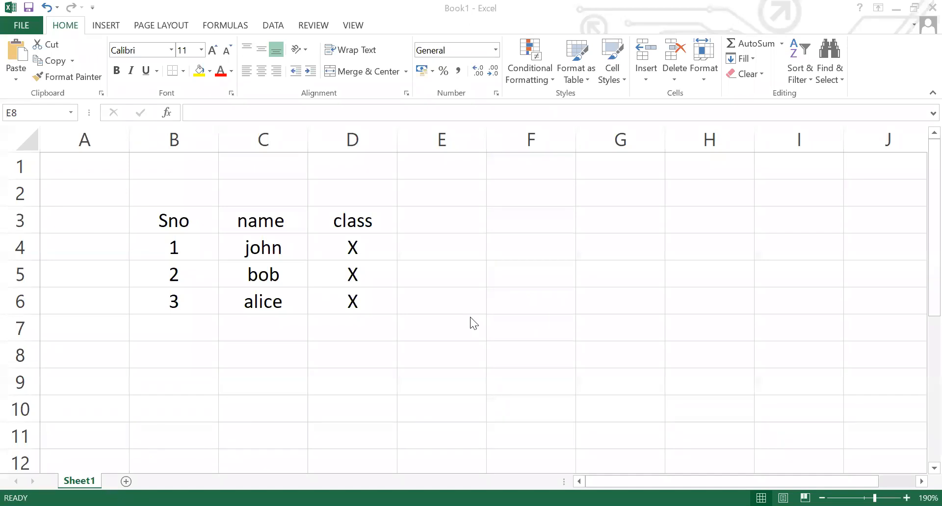
Add the subject headers hindi in cell E3 and eng in cell F3 beside the class header.
left_click(438, 219)
type("hindi")
key("Tab")
type("eng")
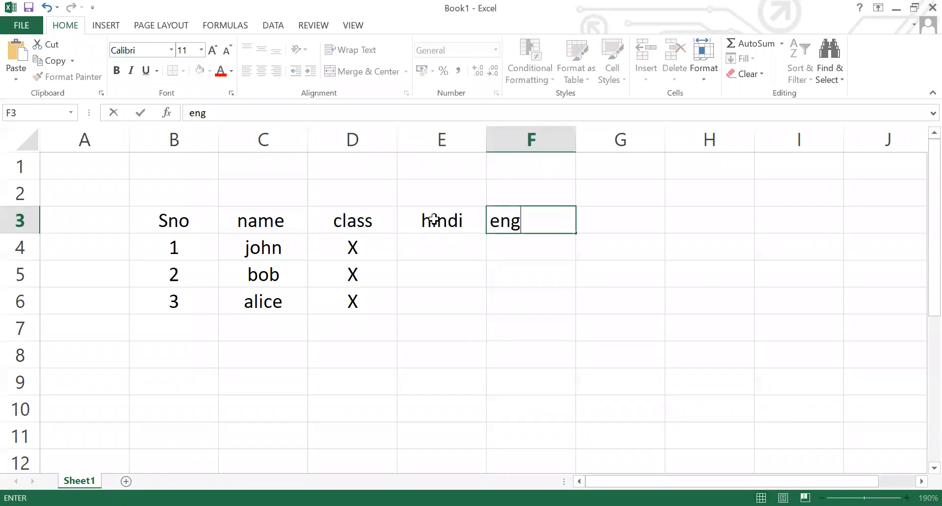
key("Tab")
Enter the subject header maths in cell G3.
type(",ath")
key("BackSpace")
key("BackSpace")
key("BackSpace")
key("BackSpace")
type("matyh")
key("BackSpace")
key("BackSpace")
type("hs")
key("Tab")
Enter the subject headers science in H3, ssty in I3 and it in J3.
type("science")
key("Tab")
type("ssty")
key("Tab")
type("it")
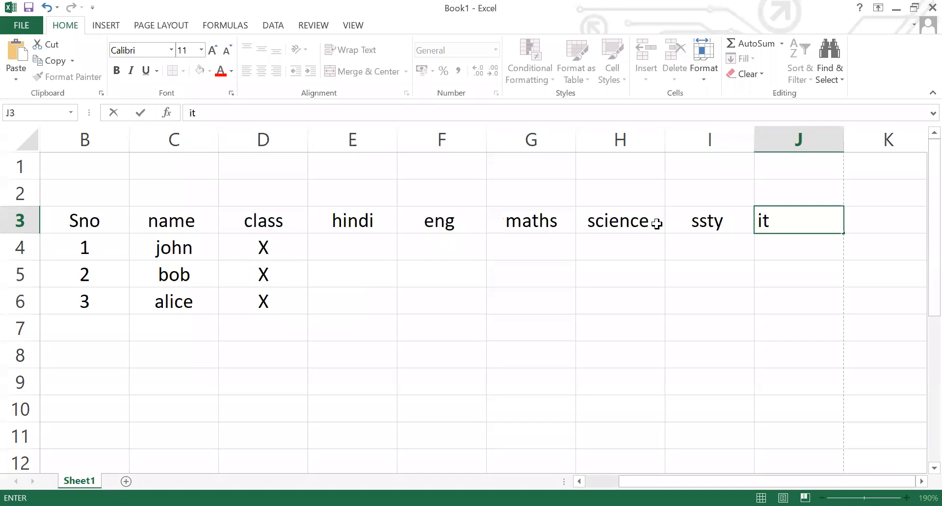
Correct the subject header in cell I3 to sst.
double_click(710, 224)
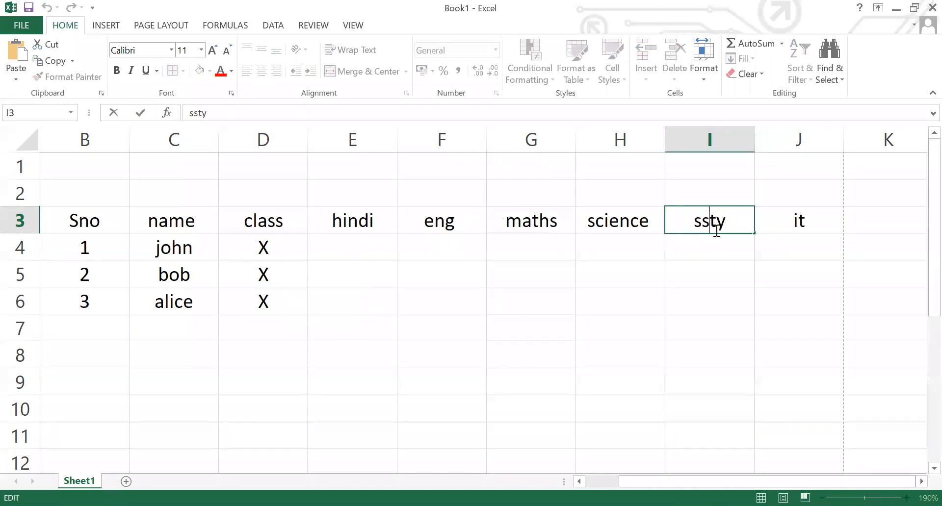
left_click(717, 223)
key("Delete")
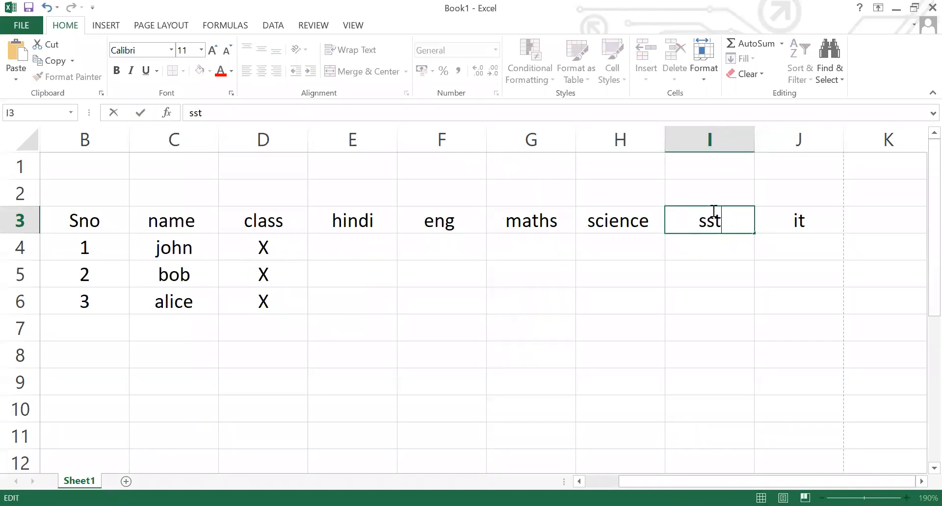
left_click(607, 294)
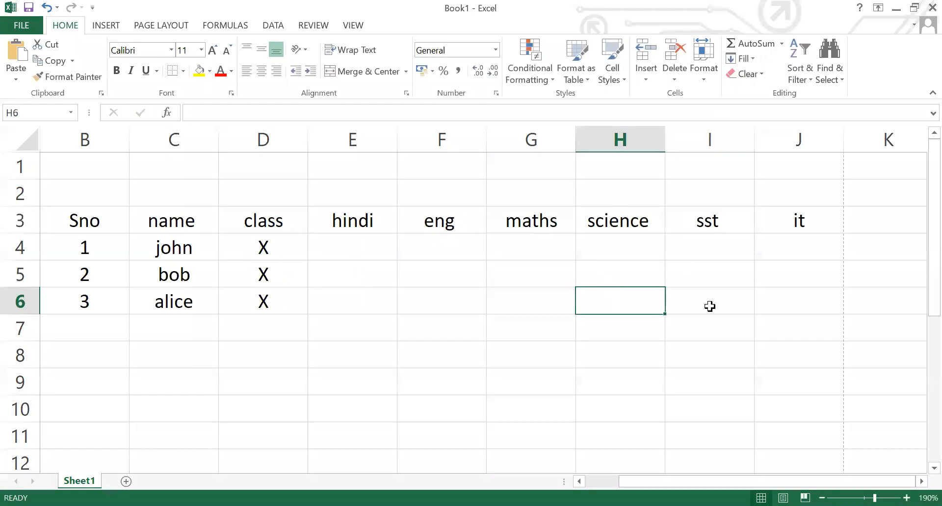
left_click(794, 66)
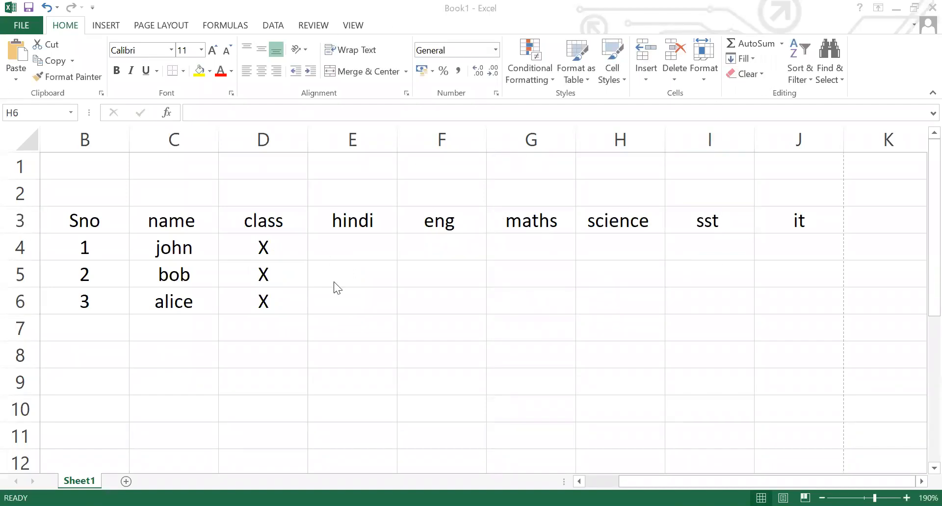
Enter hindi marks of 25 for the first and second students in cells E4 and E5.
left_click(84, 247)
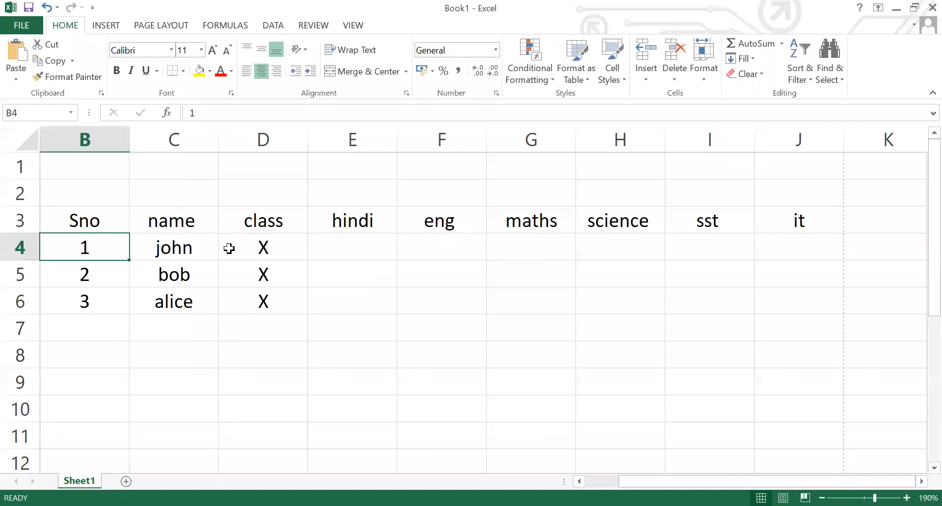
left_click(330, 246)
type("25")
key("Return")
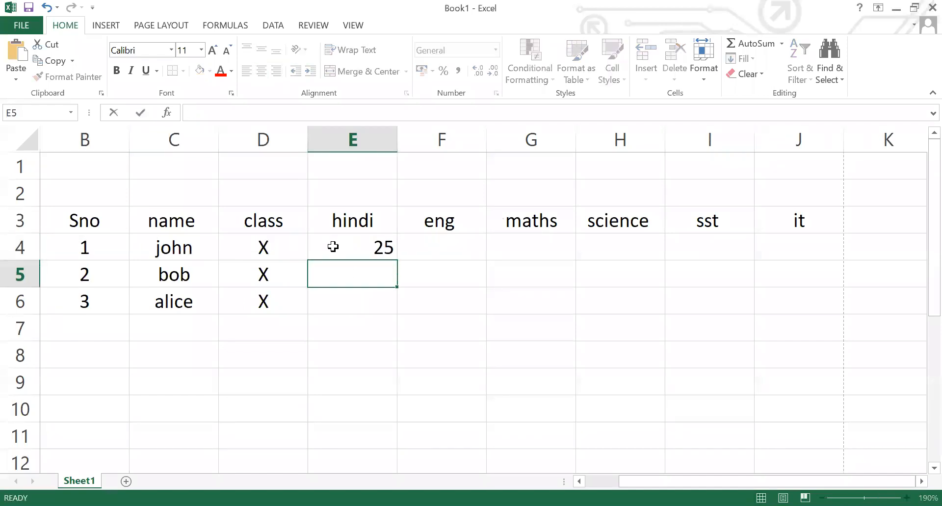
type("25")
key("Return")
key("Right")
key("Right")
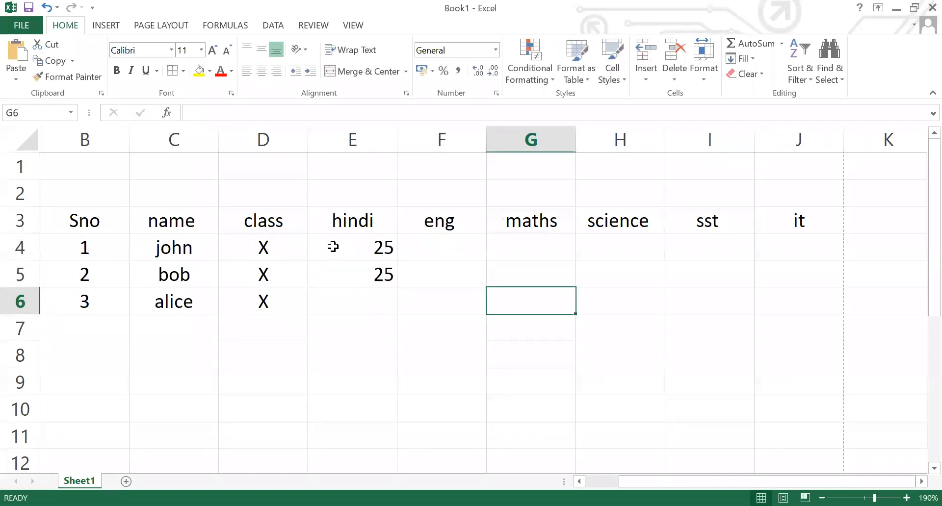
Fill in the first student's marks in row 4: eng 85, maths 85, science 5 and sst 5.
key("Up")
key("Left")
key("Up")
key("F2")
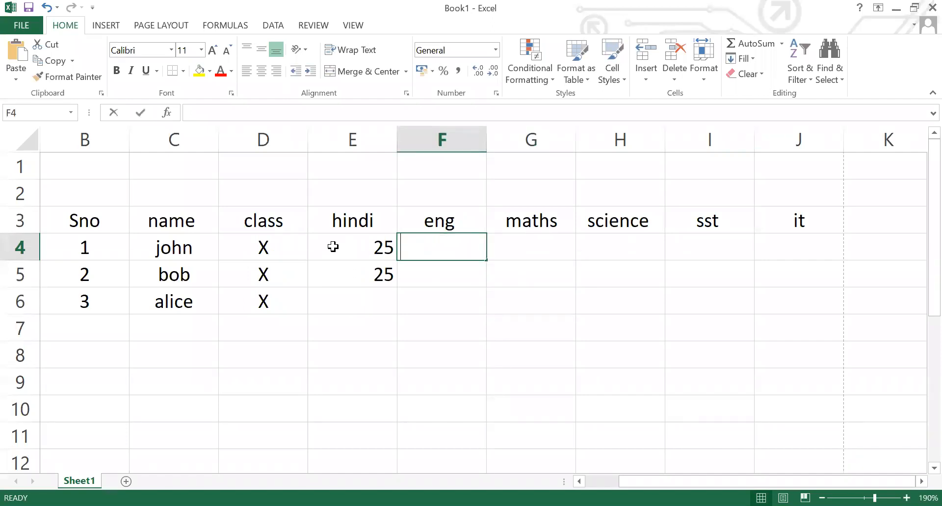
type("85")
key("Tab")
type("85")
key("Tab")
type("5")
key("Tab")
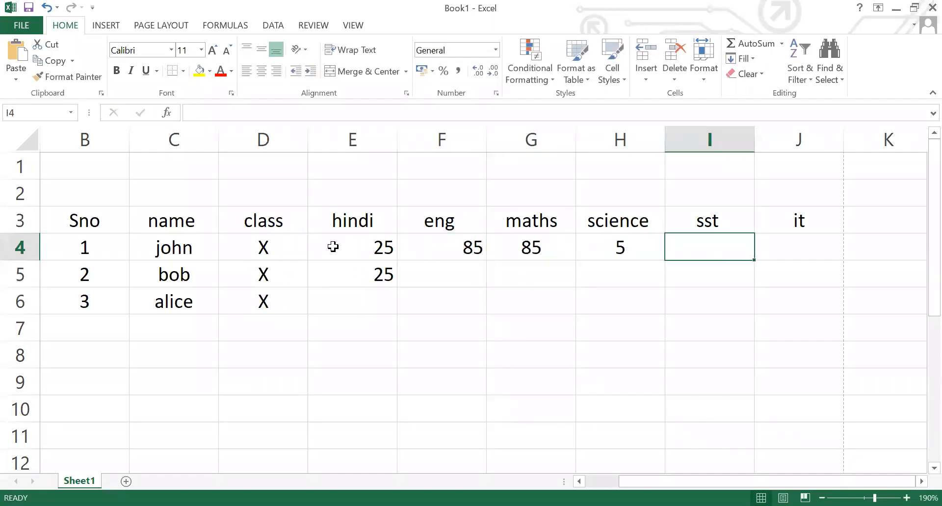
type("5")
key("Return")
Enter 6 as the second student's sst mark in cell I5.
type("6")
key("Tab")
key("Tab")
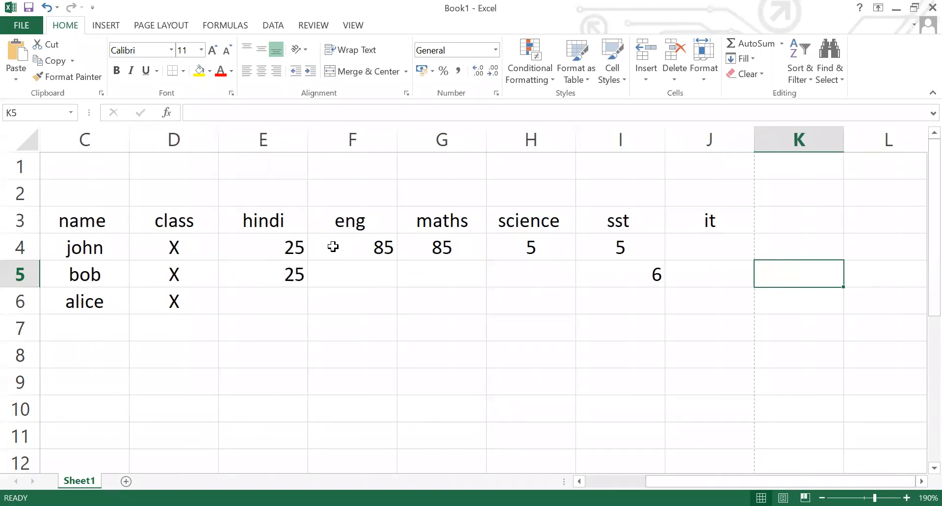
Copy the science mark 5 from H4 into cells F5 and E6.
left_click(551, 252)
left_click(593, 246)
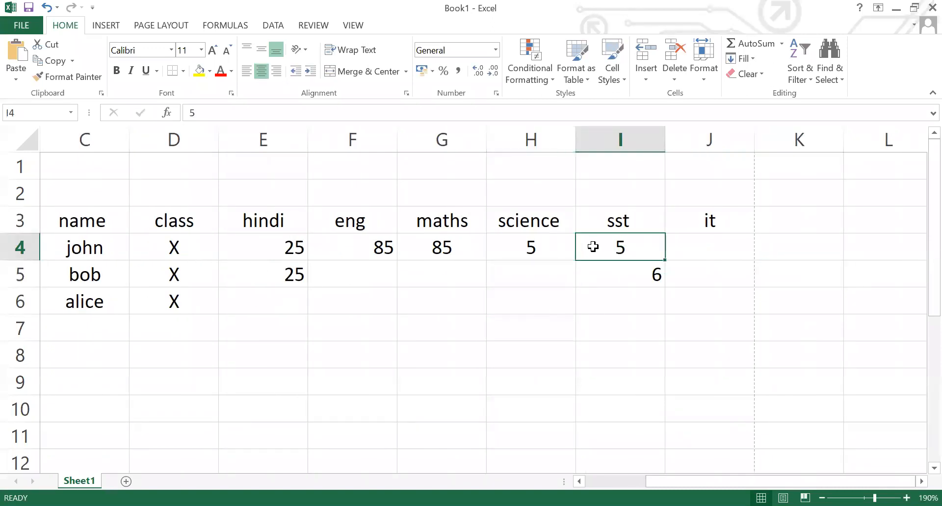
left_click(533, 247)
key("ctrl+c")
left_click(408, 279)
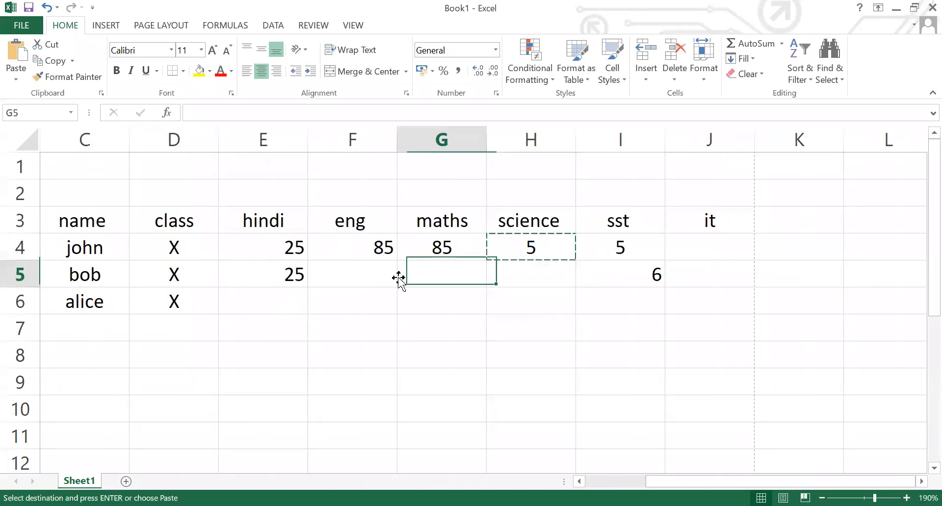
left_click(375, 276)
key("ctrl+v")
left_click(295, 302)
key("ctrl+v")
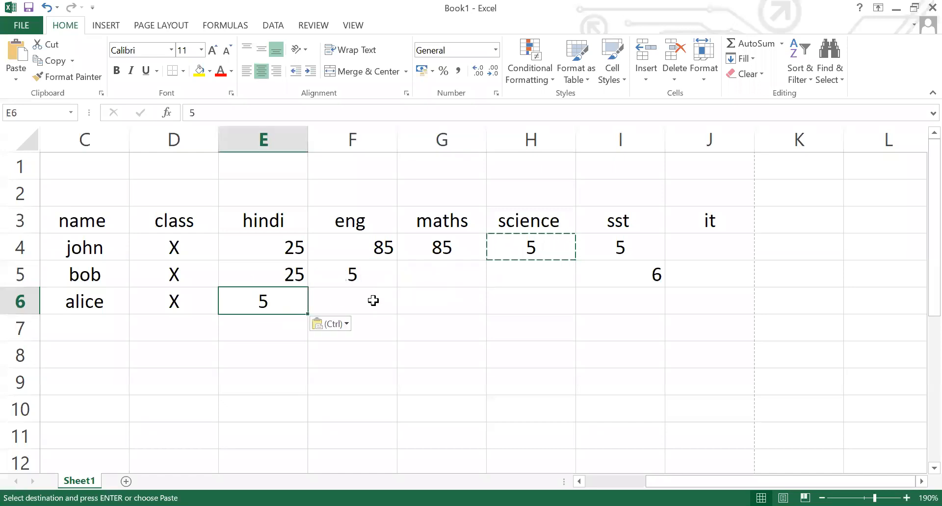
Paste the copied mark 5 into cells F6, G6 and G5.
left_click(373, 300)
key("ctrl+v")
left_click(421, 296)
key("ctrl+v")
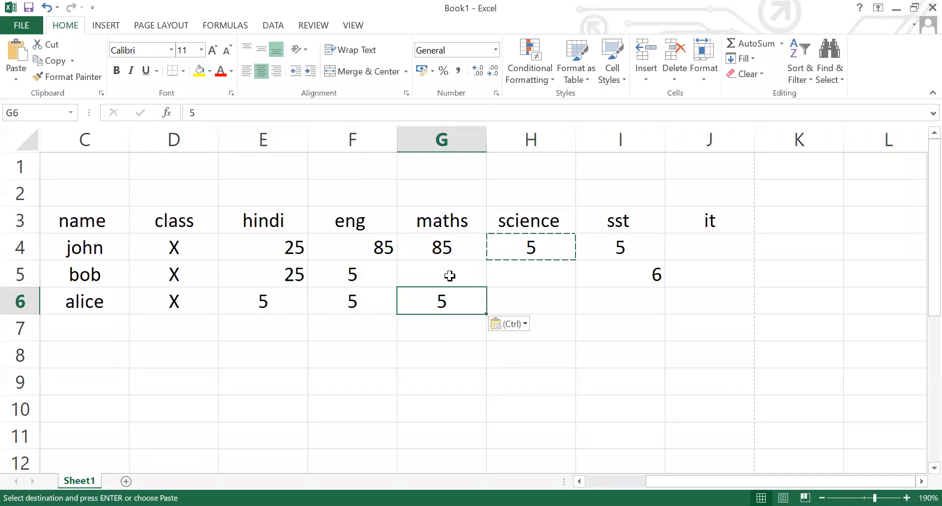
left_click(450, 276)
key("ctrl+v")
Fill the science mark 5 from H4 down through H6.
left_click(534, 293)
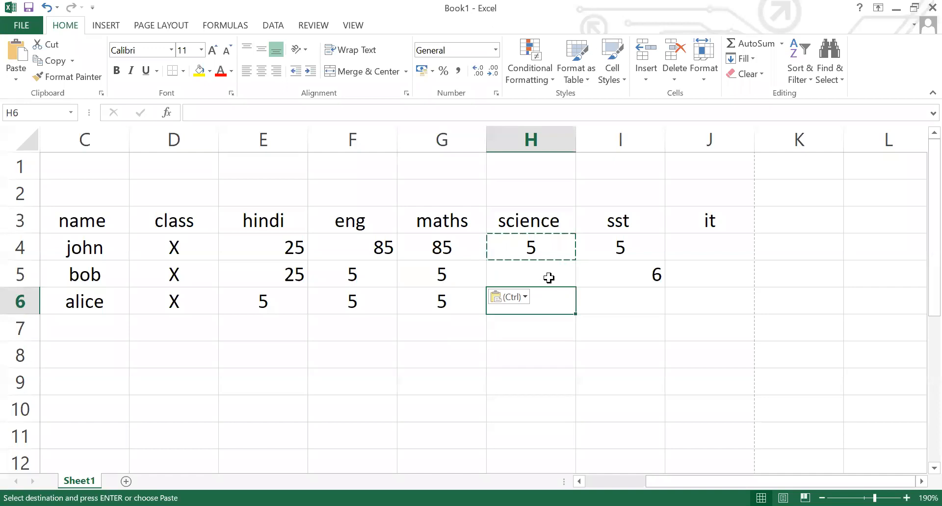
left_click(550, 256)
left_click_drag(574, 261, 574, 301)
Enter sst marks of 48 in I5 and 24 in I6 for the second and third students.
left_click(616, 275)
type("48")
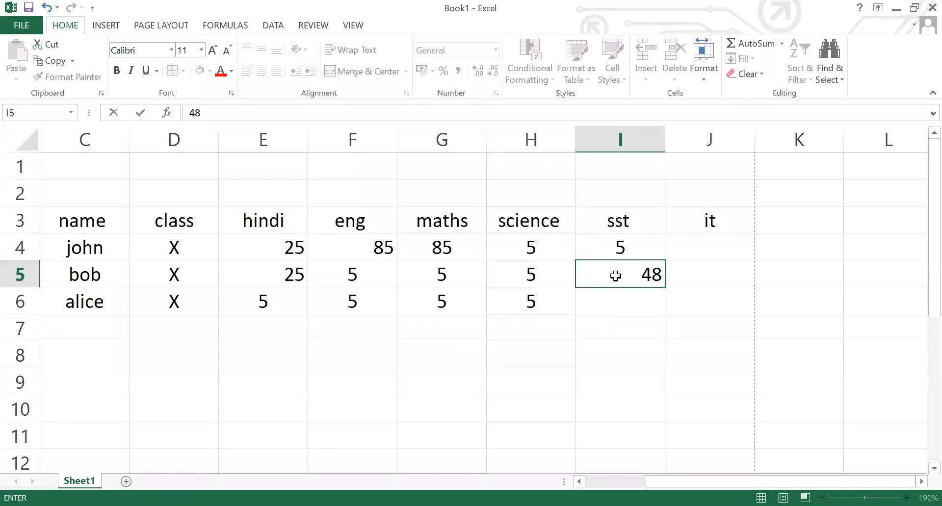
key("Return")
type("24")
key("ctrl+Return")
key("Right")
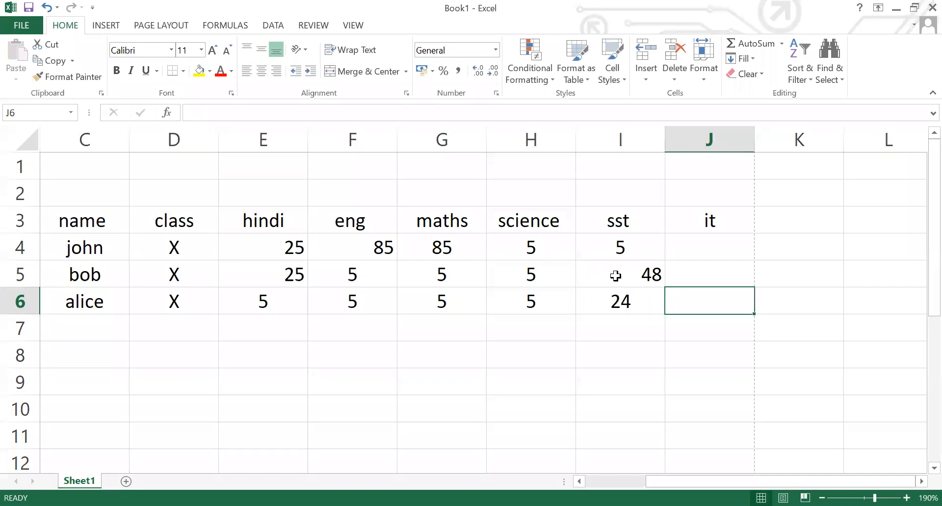
key("Down")
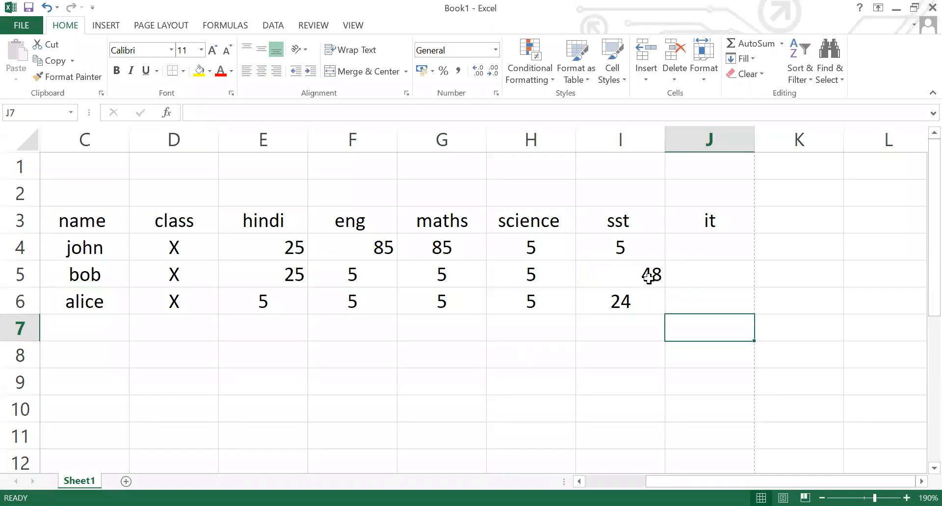
Enter the it marks 20, 202 and 20 in cells J4 through J6.
left_click(705, 254)
type("20")
key("Return")
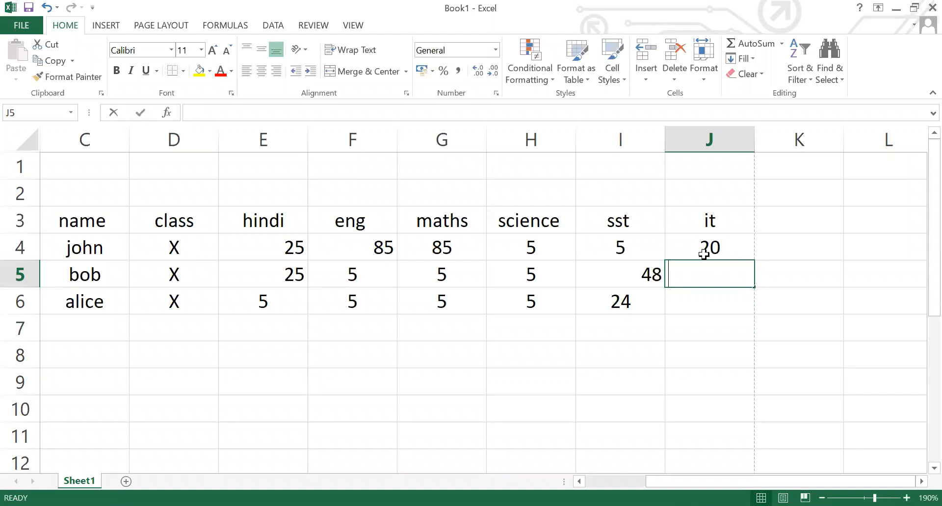
type("202")
key("Return")
type("20")
key("Return")
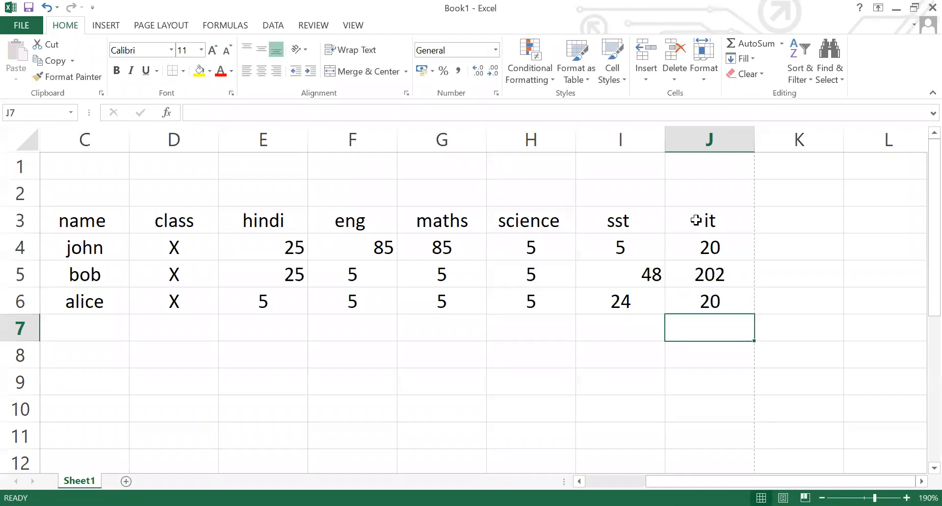
Center the contents of all cells in the worksheet horizontally.
key("ctrl+a")
left_click(263, 71)
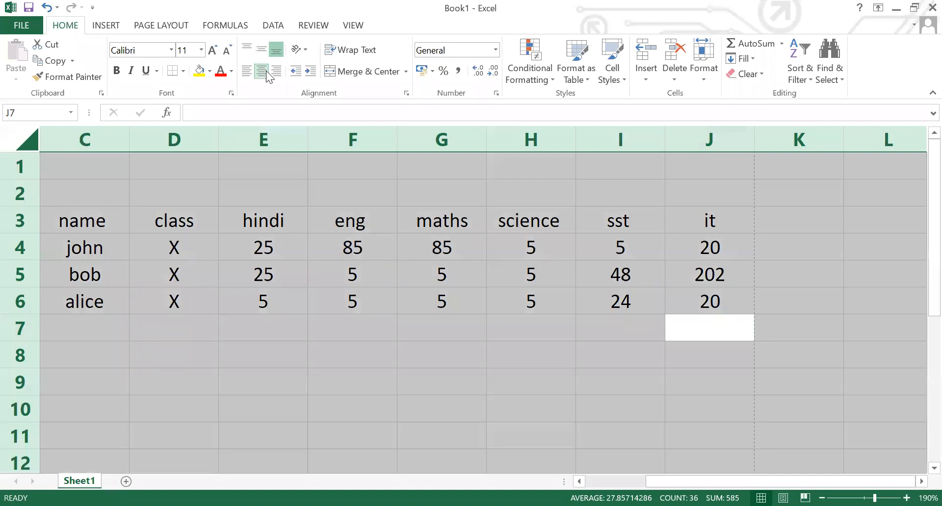
left_click(389, 325)
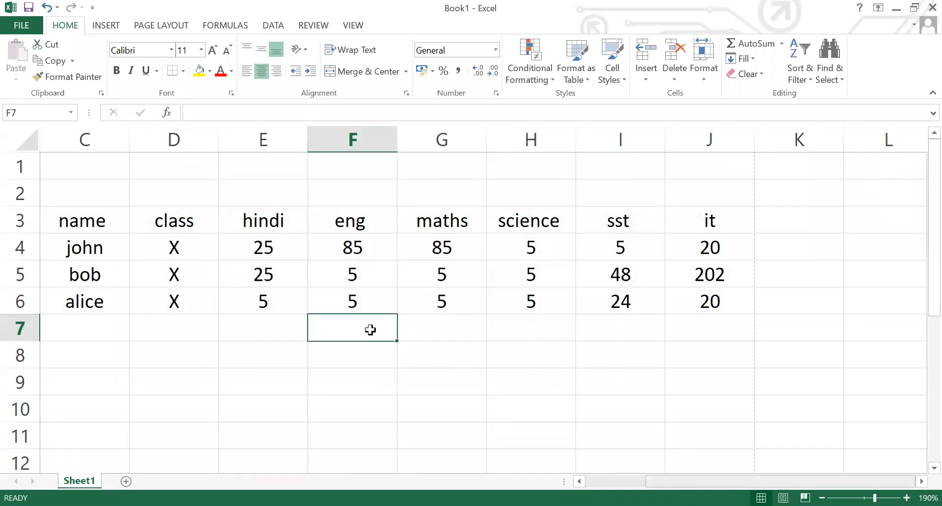
Extend the Sno series from cells B4 and B5 down to 19 in cell B22.
scroll(368, 330, "left", 2)
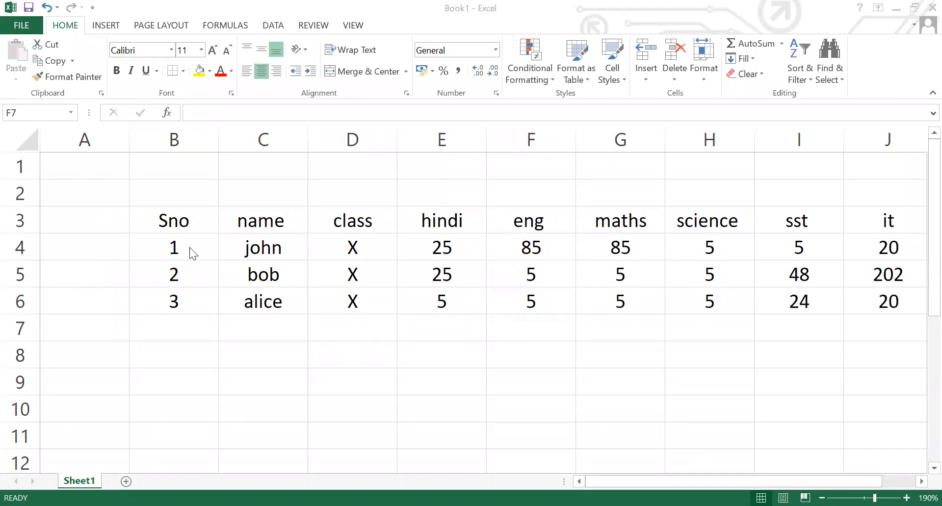
left_click(209, 331)
left_click_drag(188, 245, 190, 273)
left_click_drag(219, 299, 219, 426)
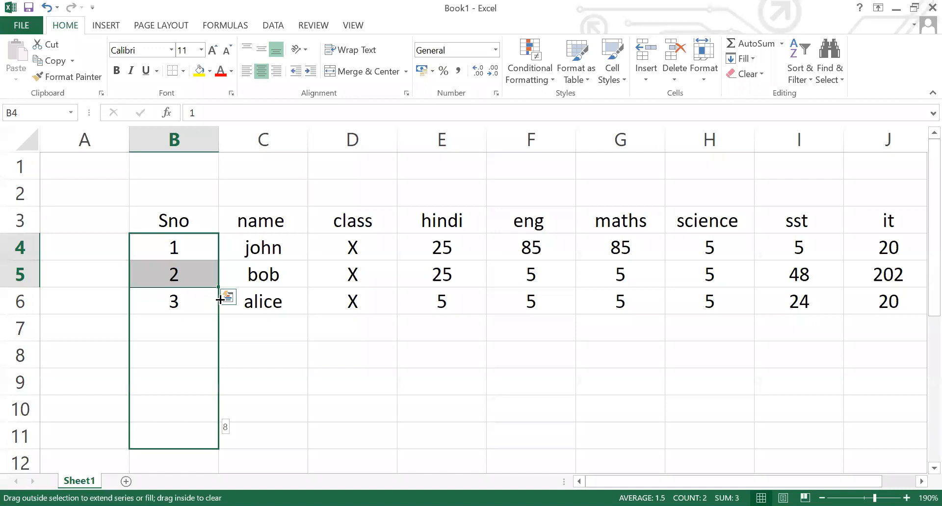
left_click_drag(219, 299, 221, 300)
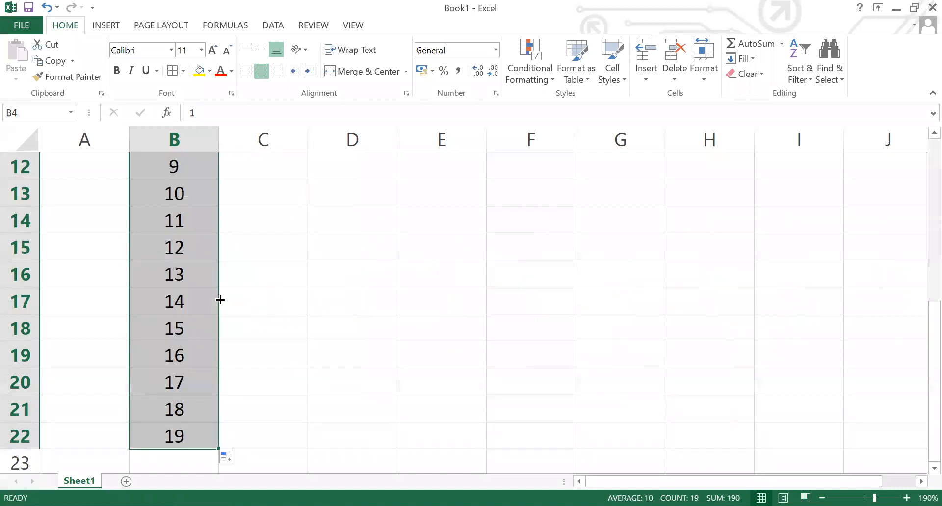
left_click(255, 436)
left_click(249, 324)
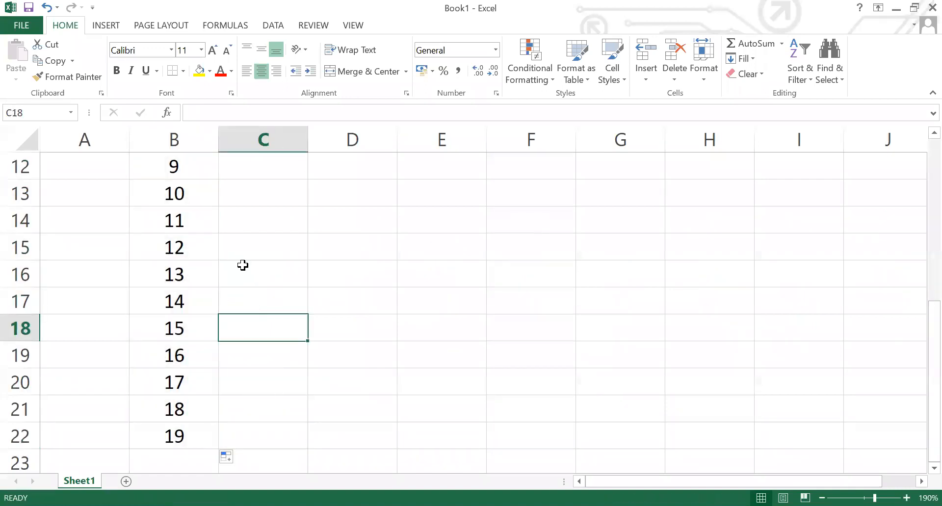
left_click(234, 197)
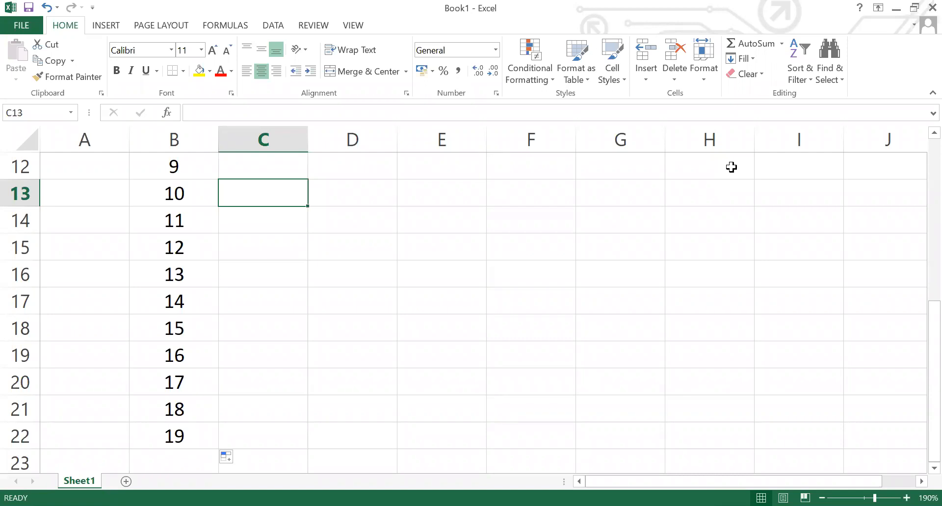
Examine the student table between its header row and the lower serial numbers to compare header visibility.
scroll(745, 254, "up", 4)
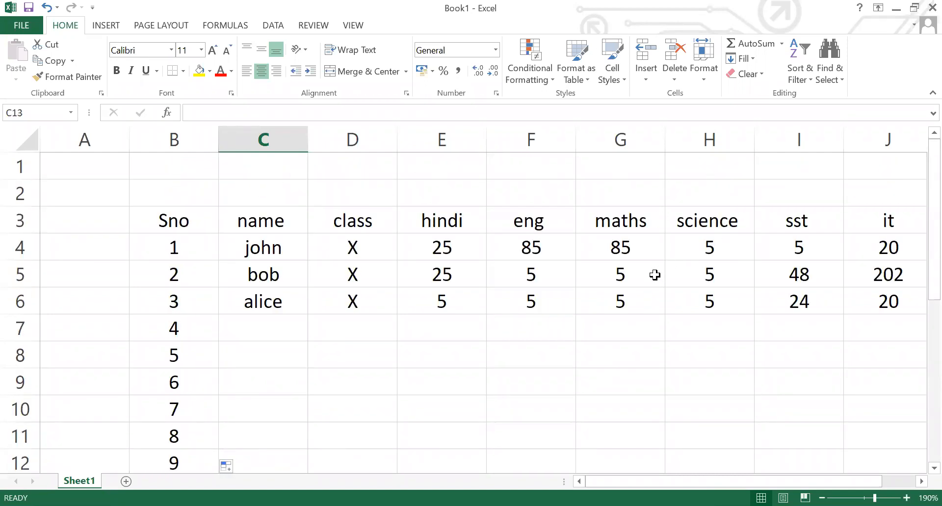
scroll(459, 350, "down", 2)
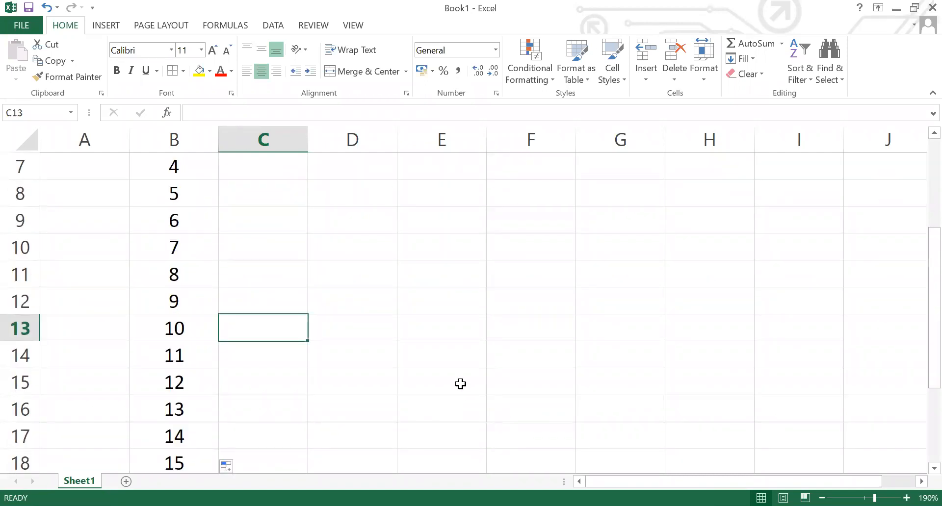
left_click(454, 333)
scroll(499, 320, "up", 2)
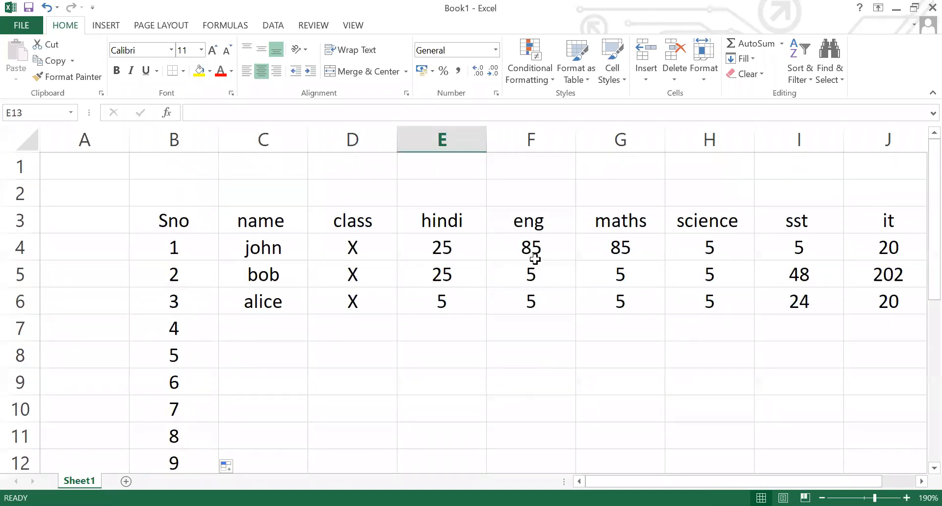
scroll(534, 235, "down", 4)
left_click(540, 169)
scroll(569, 275, "up", 1)
scroll(573, 296, "up", 3)
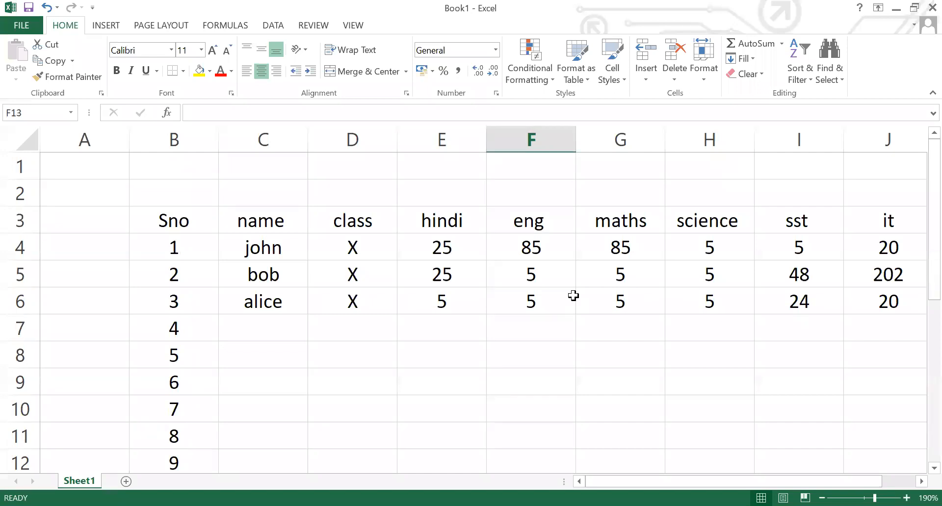
Freeze the panes above row 4 of the student table, keeping the header row in view.
left_click(10, 6)
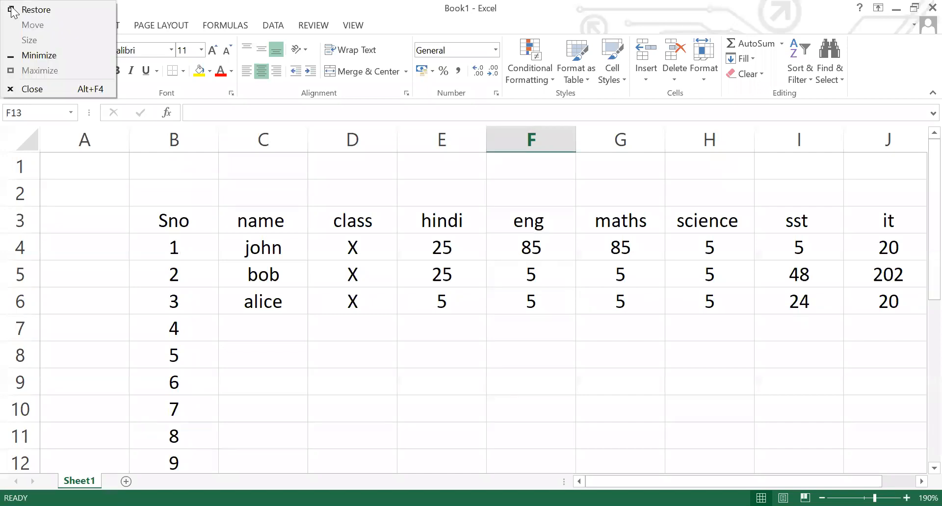
left_click(256, 89)
left_click(307, 27)
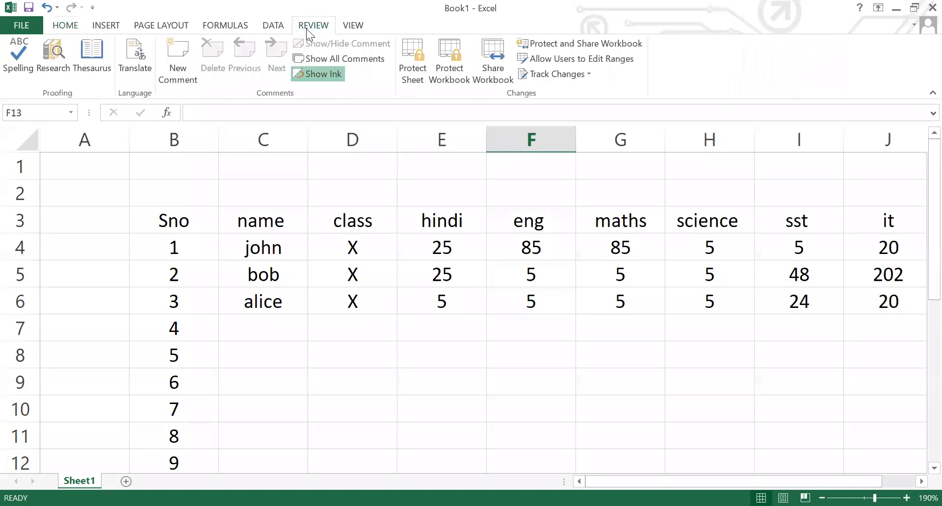
left_click(342, 32)
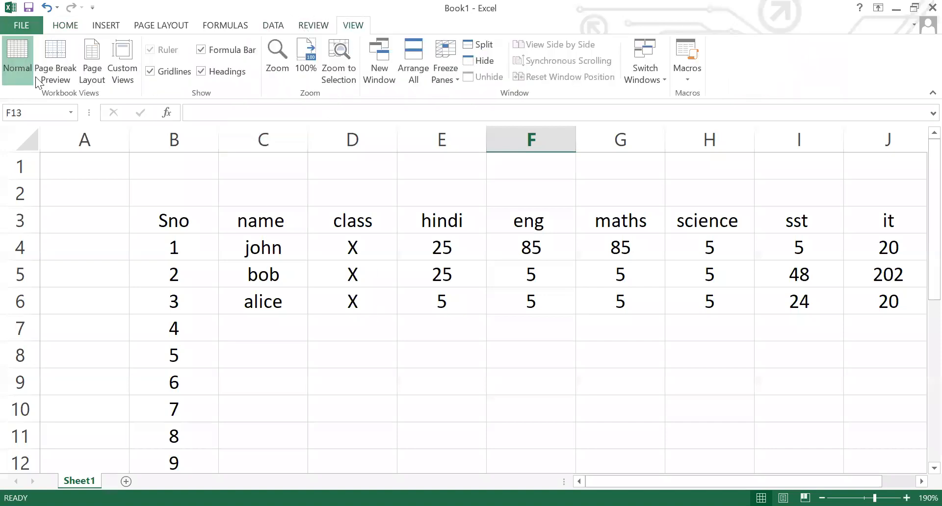
left_click(172, 225)
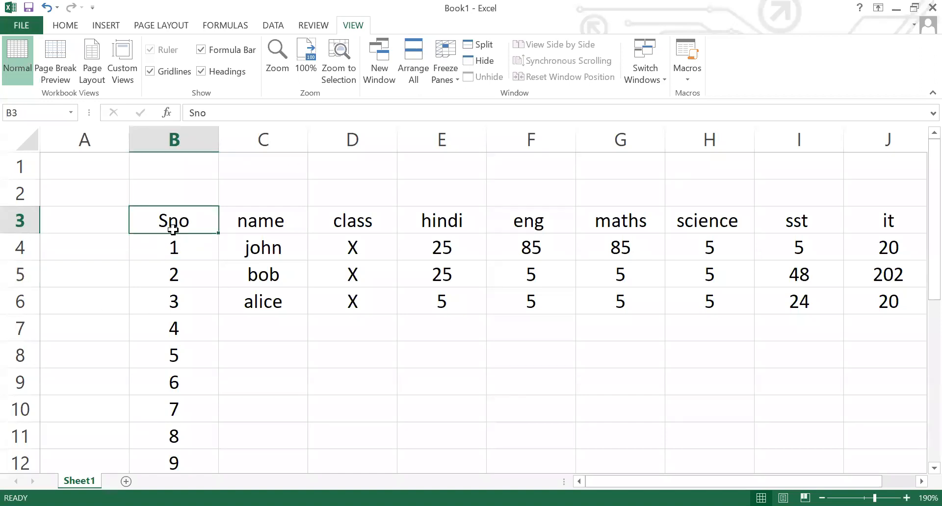
left_click_drag(245, 224, 415, 216)
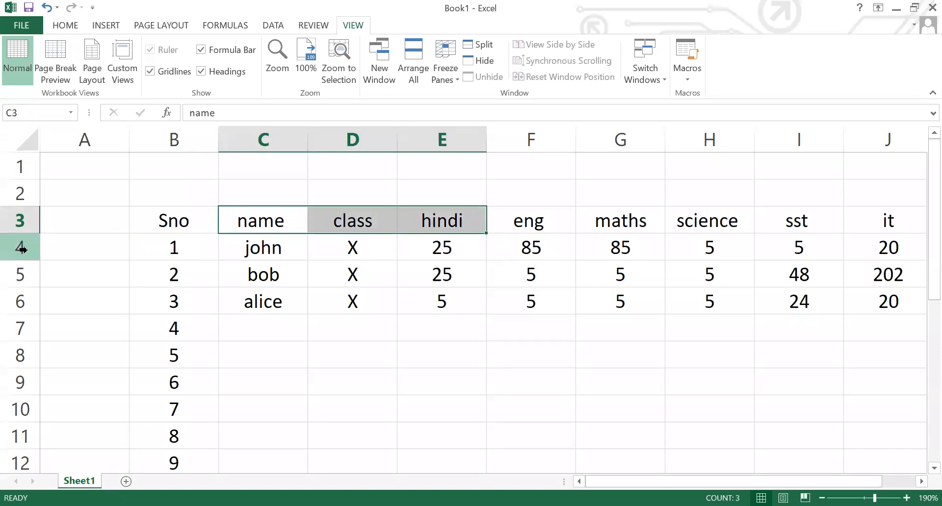
left_click(21, 246)
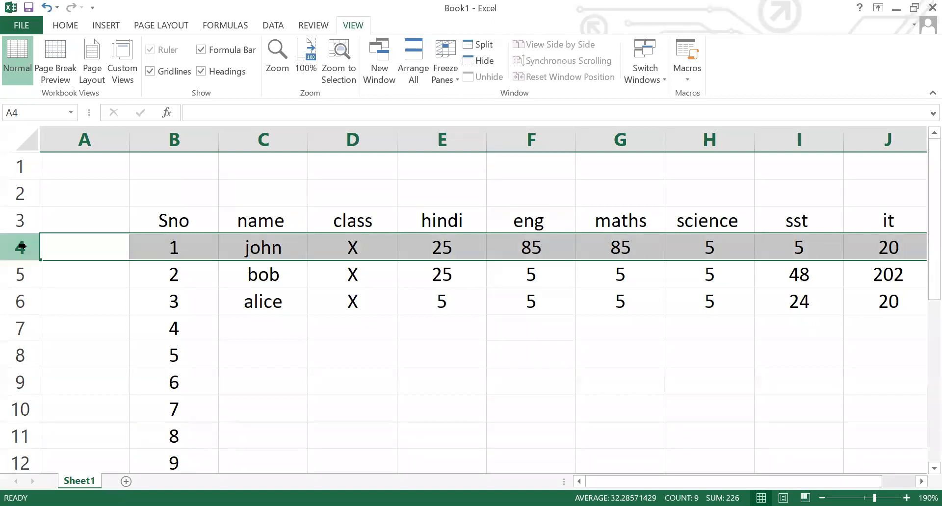
key("alt+Tab")
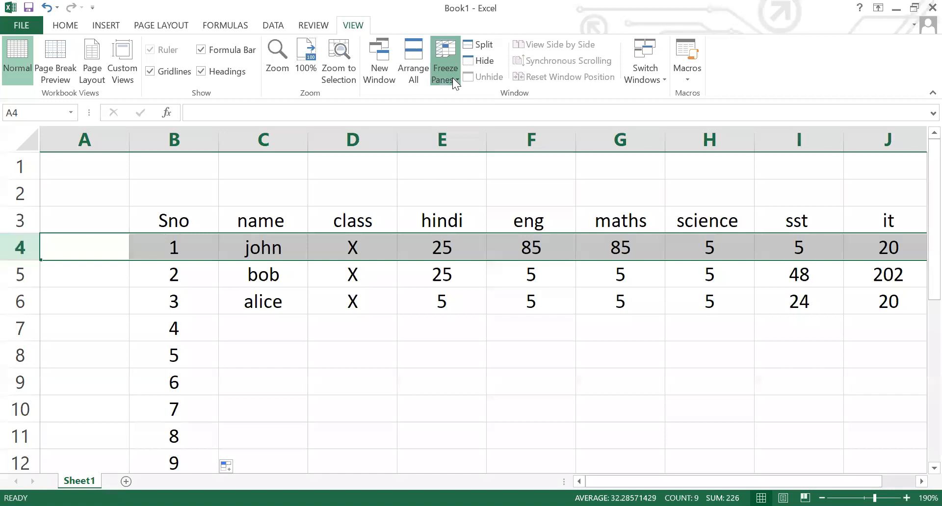
left_click(445, 74)
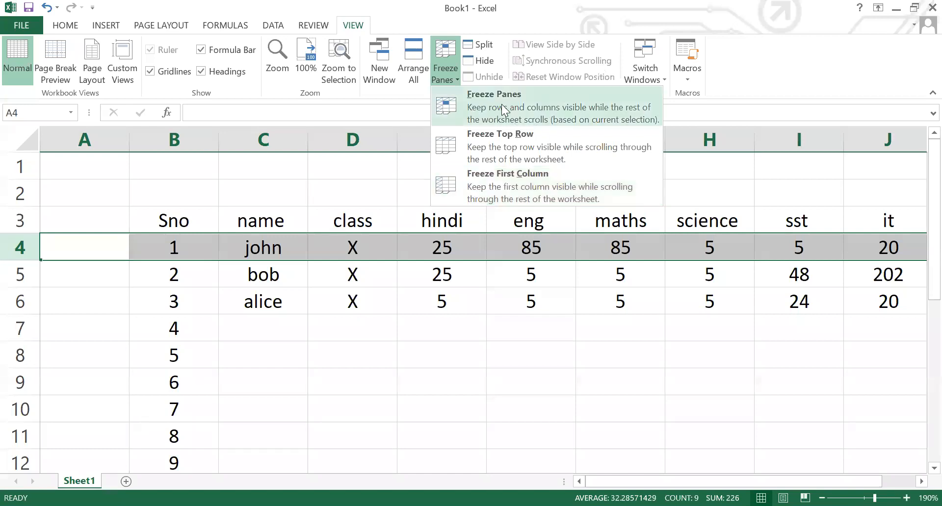
left_click(525, 107)
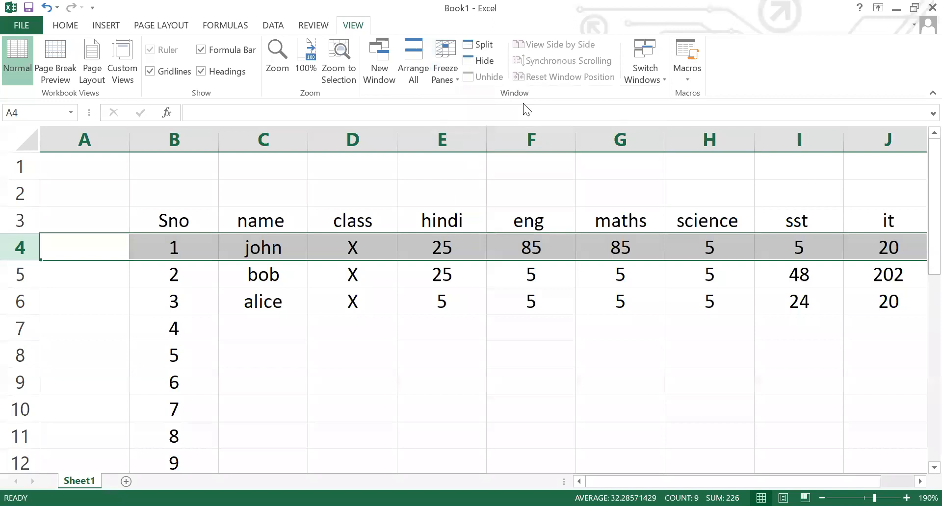
Examine the frozen header row against the lower serial numbers and the empty rows below the table.
left_click(466, 275)
scroll(475, 298, "down", 2)
scroll(474, 299, "down", 14)
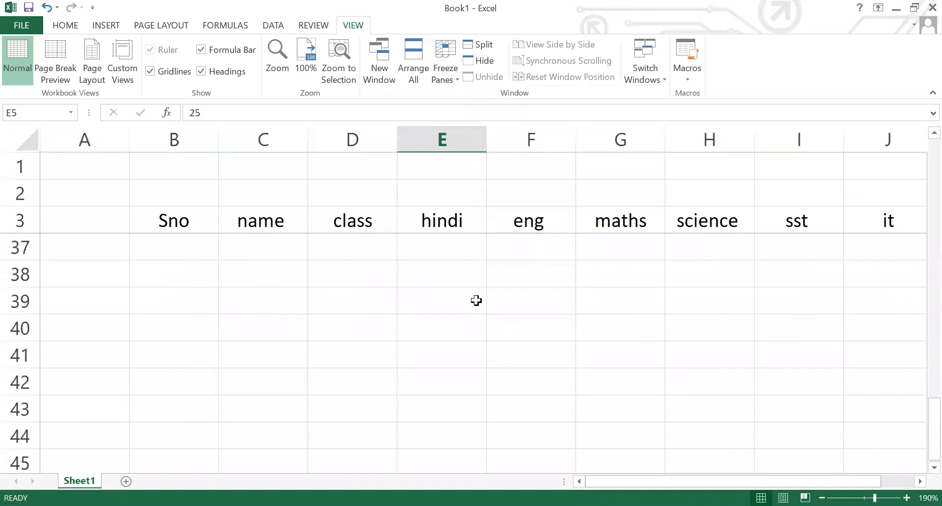
scroll(477, 301, "down", 6)
scroll(477, 299, "up", 15)
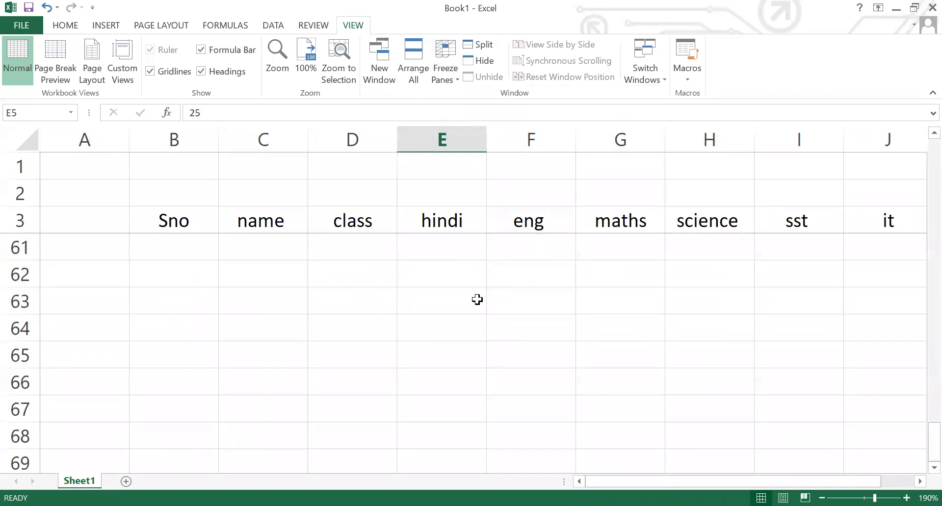
scroll(478, 296, "up", 7)
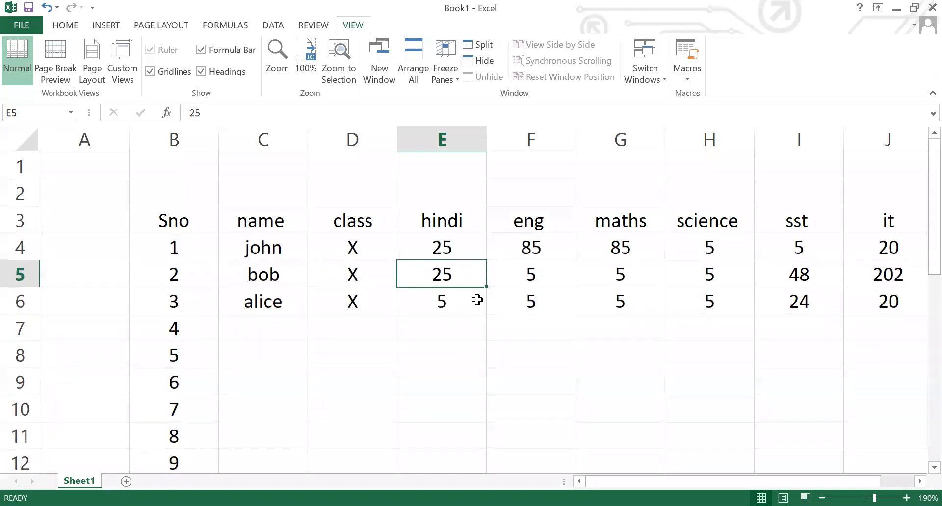
scroll(479, 306, "down", 4)
left_click(257, 400)
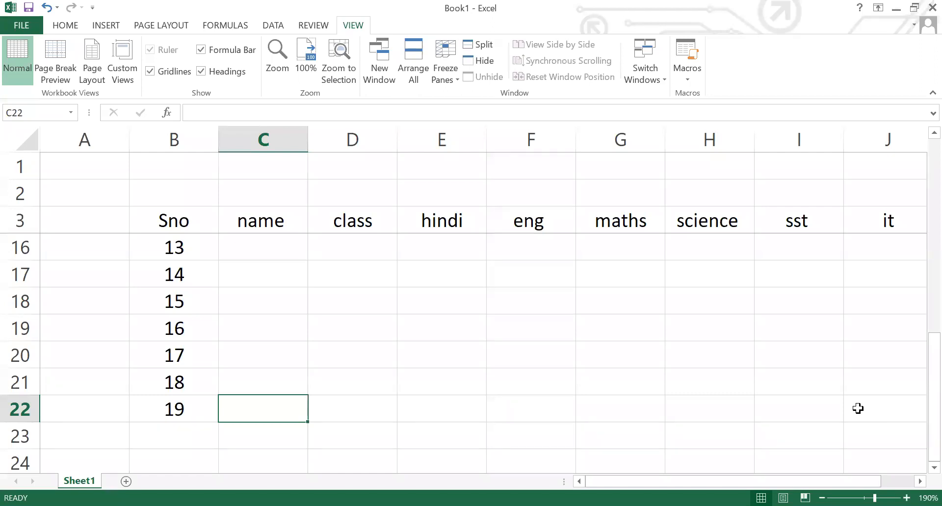
Freeze the first column of the worksheet in place of the frozen header rows.
left_click(438, 72)
left_click(492, 176)
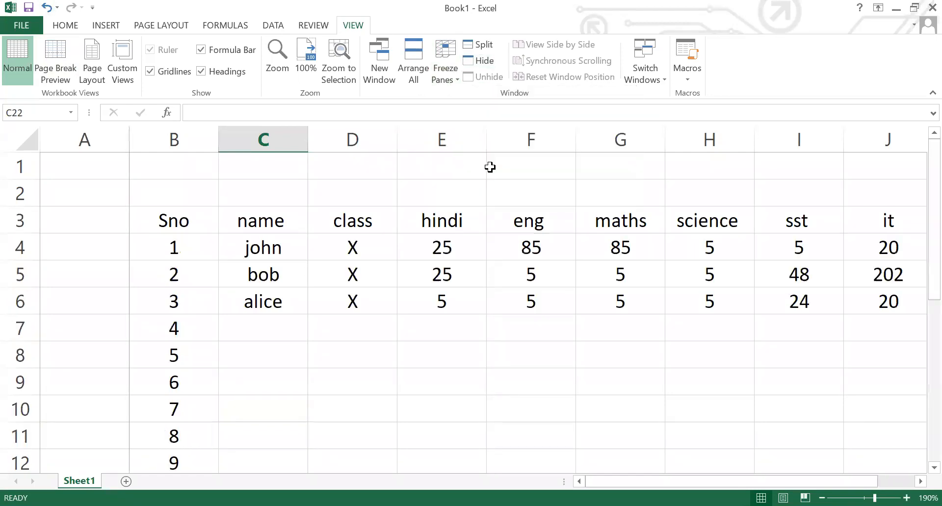
Examine how the frozen first column behaves across row 22 out to column BY, returning to the student table.
key("Right")
key("Right")
key("Right")
key("Right")
key("Right")
key("Right")
key("Right")
key("Right")
key("Right")
key("Right")
key("Right")
key("Right")
key("Right")
key("Right")
key("Right")
key("Right")
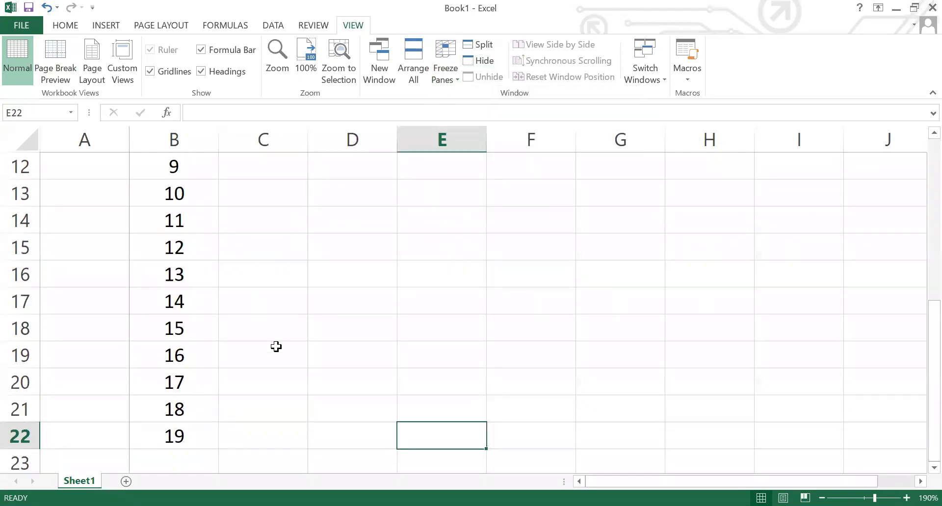
key("Right")
key("Right")
key("Right")
key("Right")
key("Right")
key("Right")
key("Right")
key("Right")
key("Right")
key("Right")
key("Right")
key("Right")
key("Right")
key("Right")
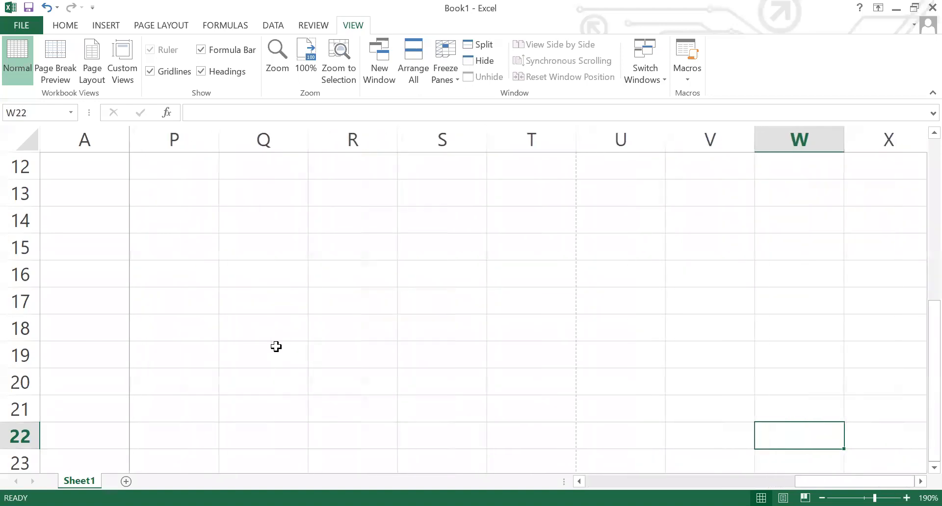
key("Right")
key("Right")
key("Right")
key("Right")
key("Right")
key("Right")
key("Right")
key("Right")
key("Right")
key("Right")
key("Right")
key("Right")
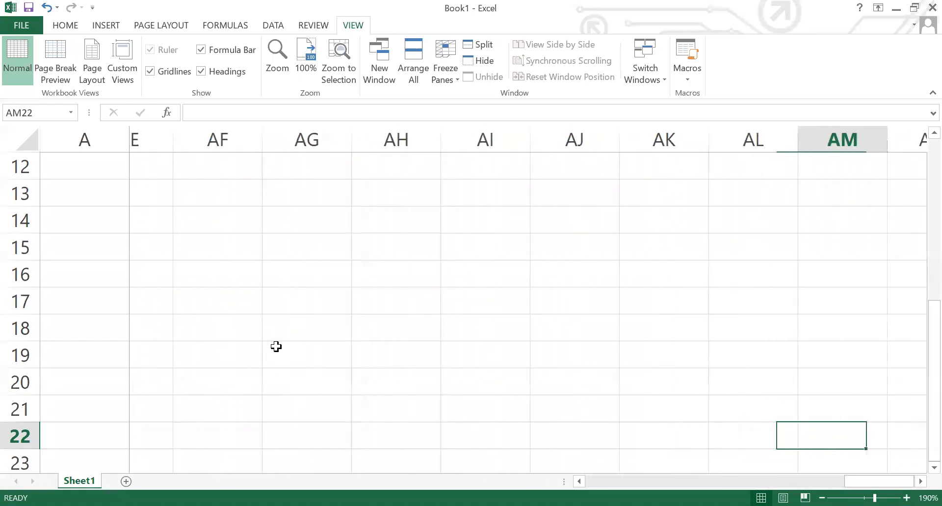
key("Right")
key("Right")
key("Right")
key("Right")
key("Right")
key("Right")
key("Right")
key("Right")
key("Right")
key("Right")
key("Right")
key("Right")
key("Right")
key("Right")
key("Right")
key("Right")
key("Right")
key("Right")
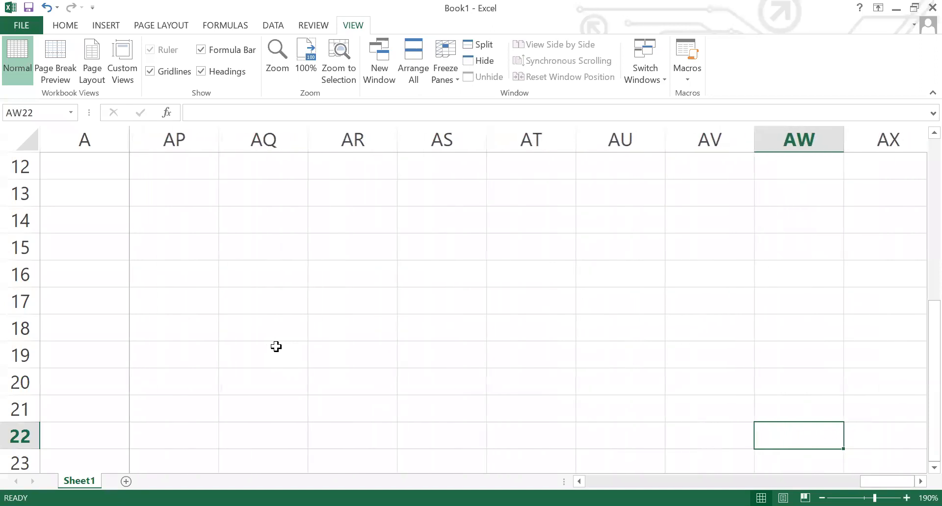
key("Right")
key("Right")
key("Right")
key("Right")
key("Right")
key("Right")
key("Right")
key("Right")
key("Right")
key("Right")
key("Right")
key("Right")
key("Right")
key("Right")
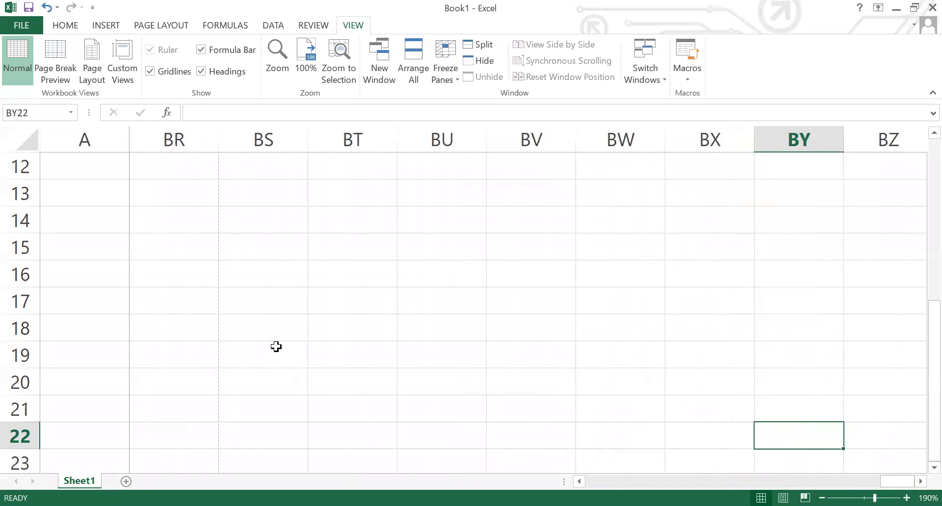
key("ctrl+Left")
scroll(348, 200, "up", 4)
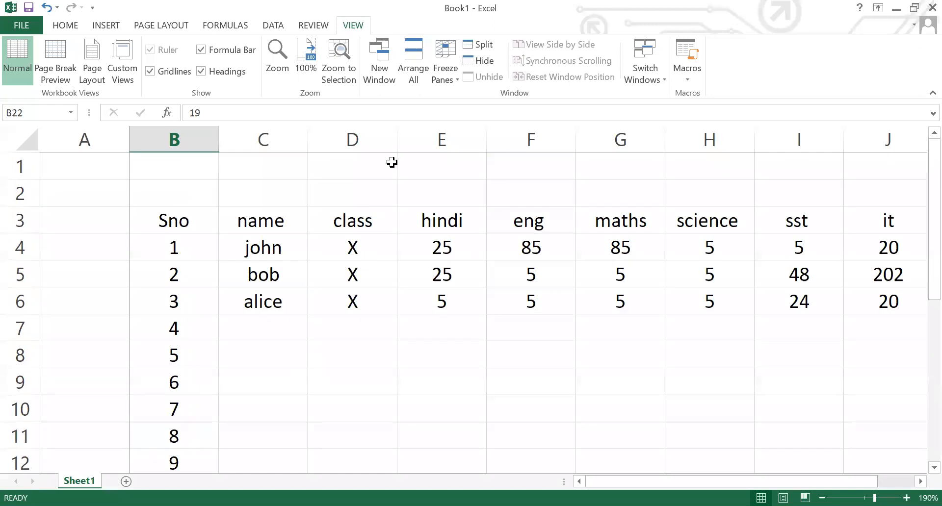
Unfreeze all panes and check the worksheet's vertical scrolling between the header row and the lower serial numbers.
left_click(444, 77)
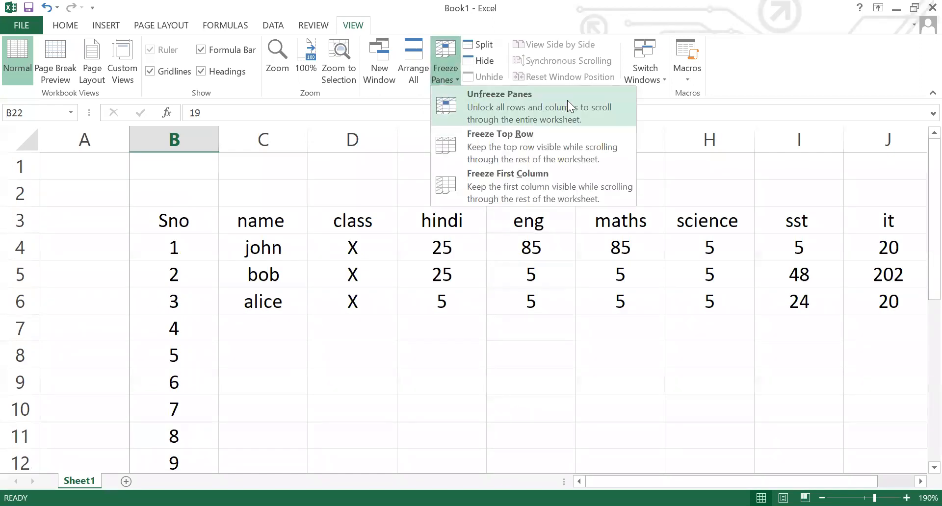
left_click(533, 112)
left_click(351, 274)
scroll(396, 340, "down", 10)
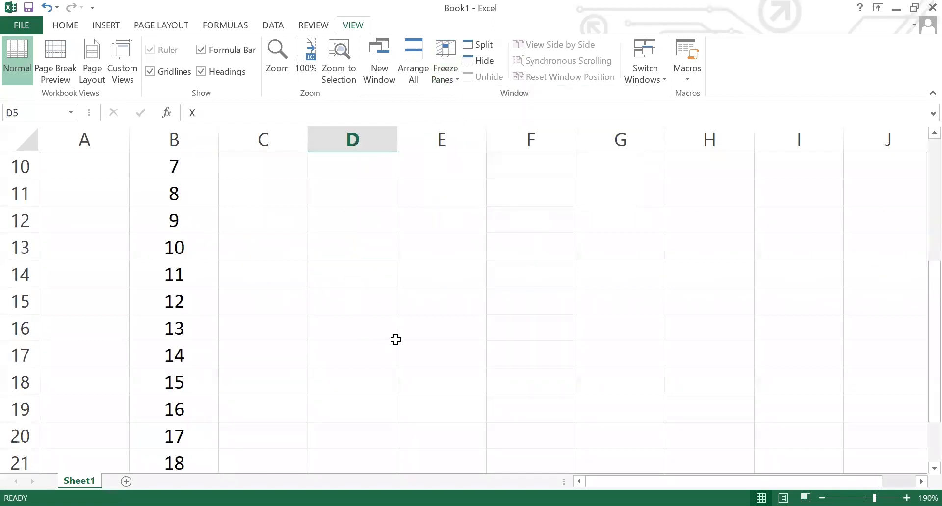
scroll(415, 323, "up", 10)
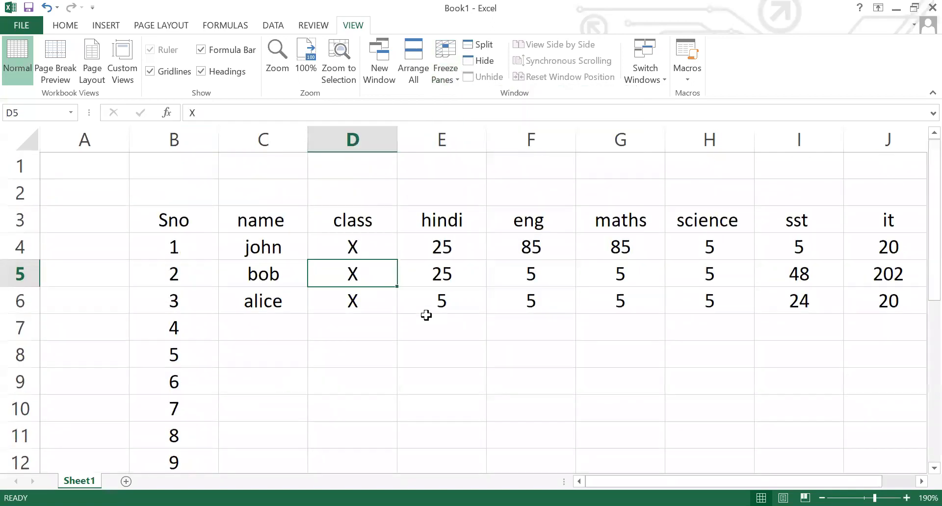
Examine the unfrozen worksheet along the header row, from the name column across the columns beyond it.
left_click(285, 208)
key("Right")
key("Right")
key("Right")
key("Right")
key("Right")
key("Right")
key("Right")
key("Right")
key("Right")
key("Right")
key("Right")
key("Right")
key("Right")
key("Right")
key("Right")
key("Right")
key("Right")
key("Right")
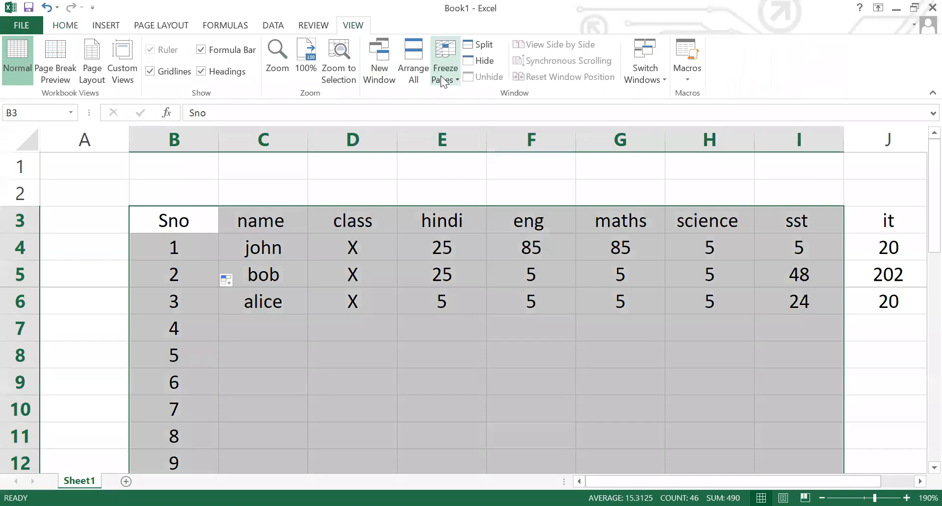
left_click(446, 69)
left_click(358, 276)
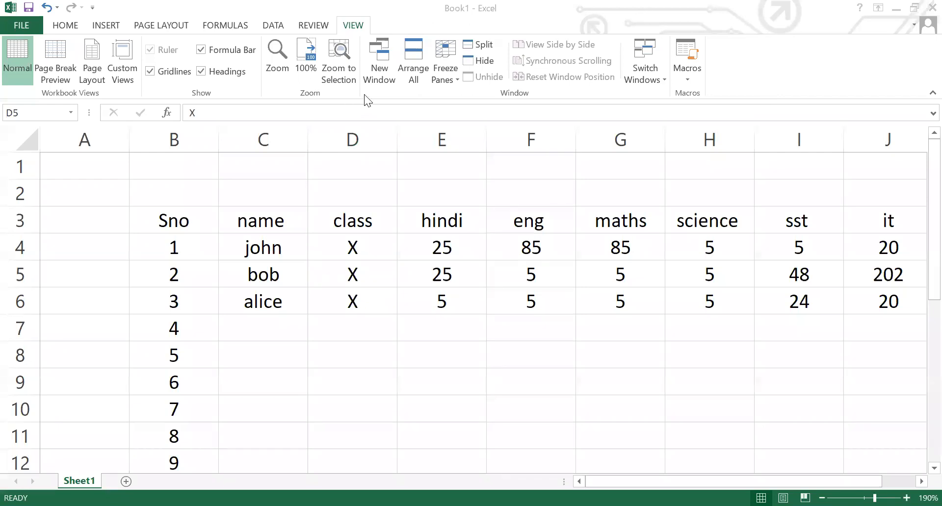
left_click(59, 26)
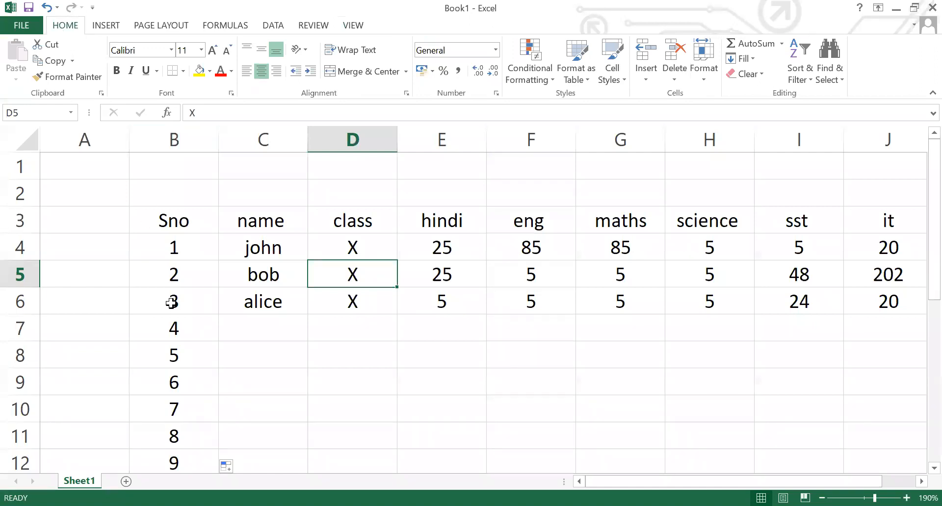
key("ctrl+n")
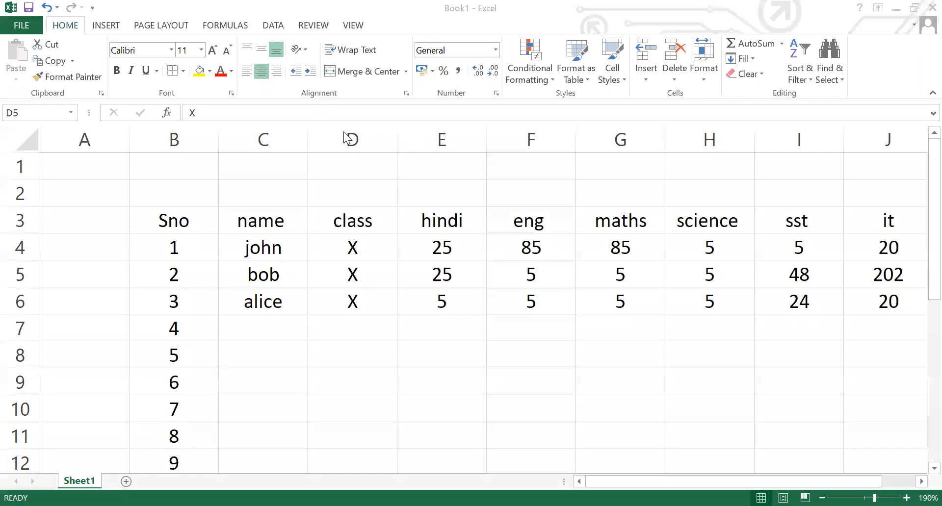
Narrow column C, which holds the student names, slightly.
left_click(334, 190)
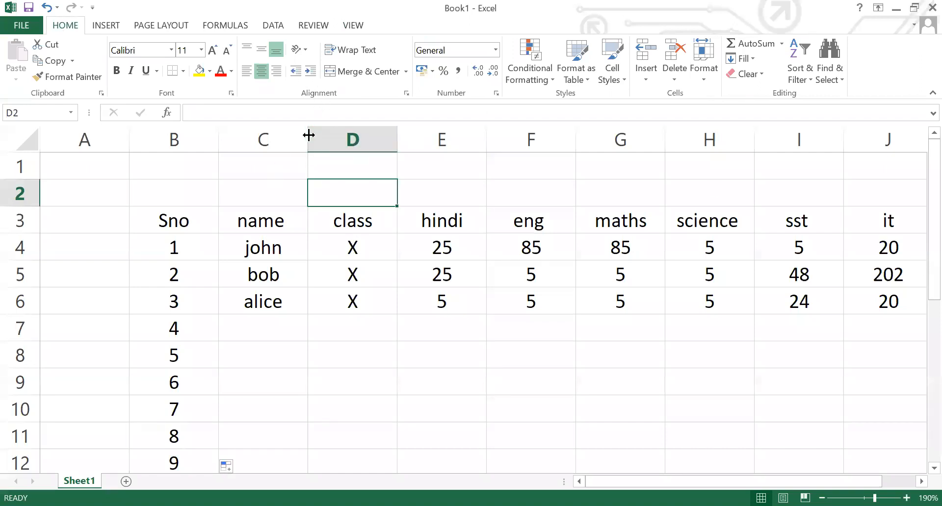
left_click_drag(309, 136, 292, 137)
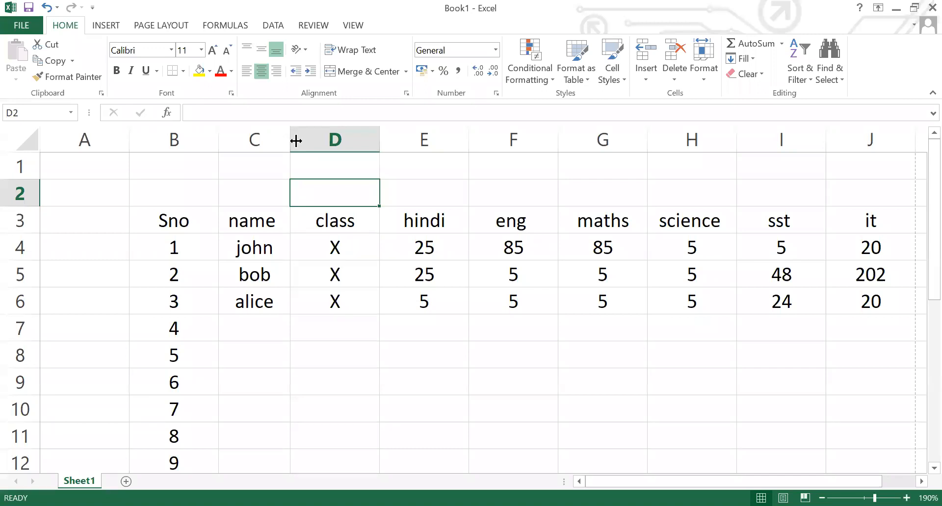
Set the height of row 4 to 10.
left_click(11, 251)
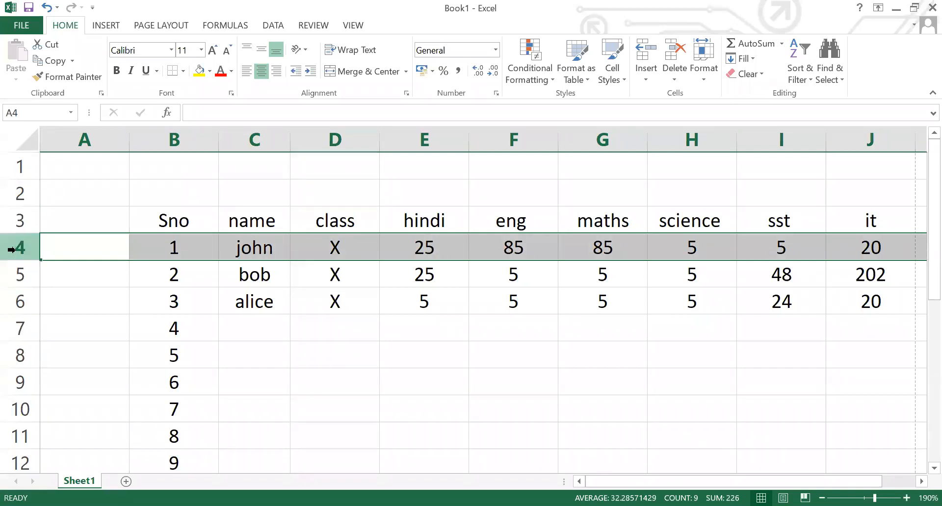
right_click(18, 252)
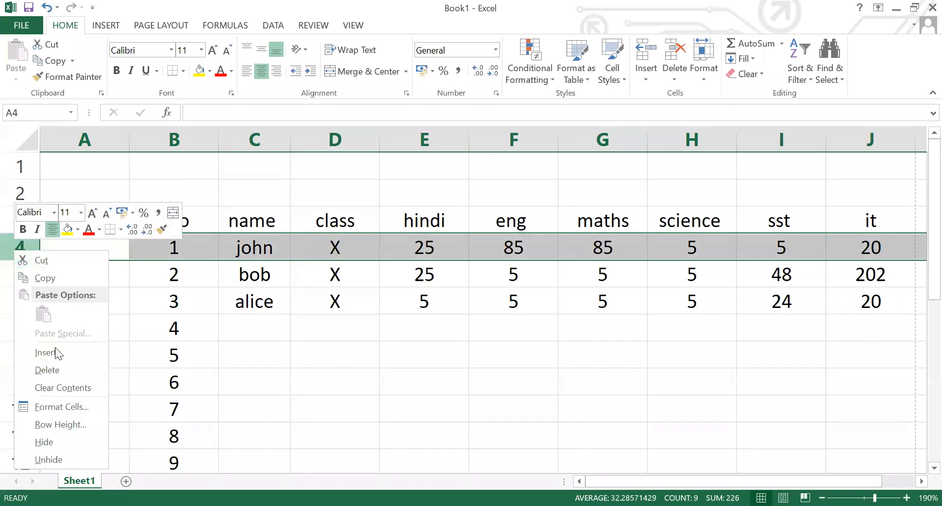
left_click(60, 429)
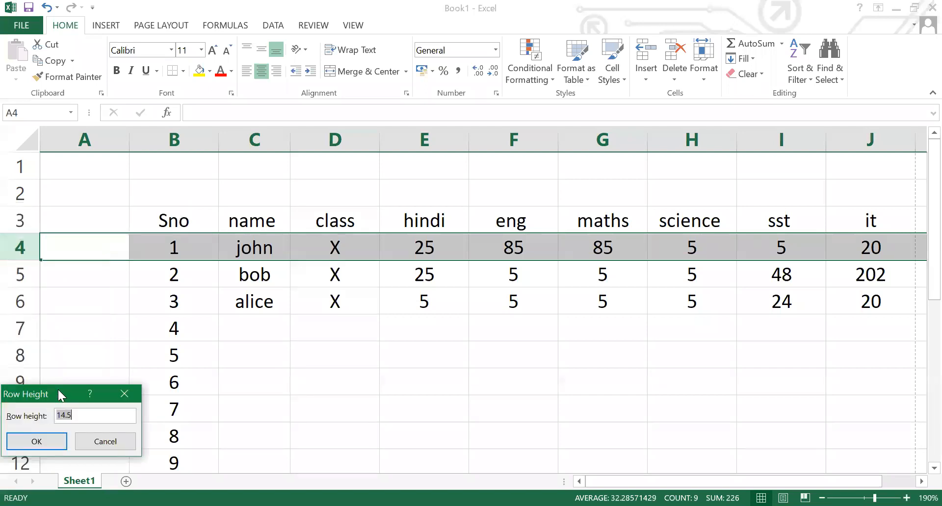
left_click_drag(59, 394, 133, 303)
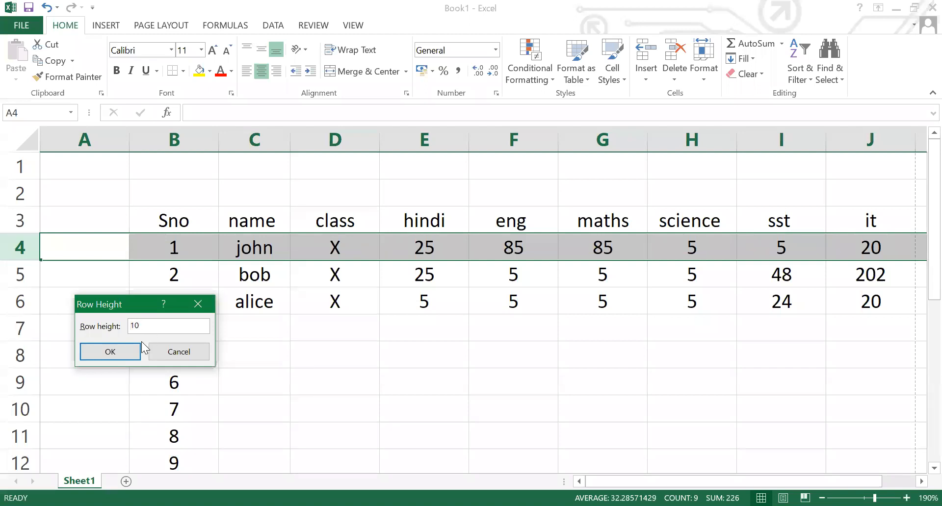
left_click(120, 352)
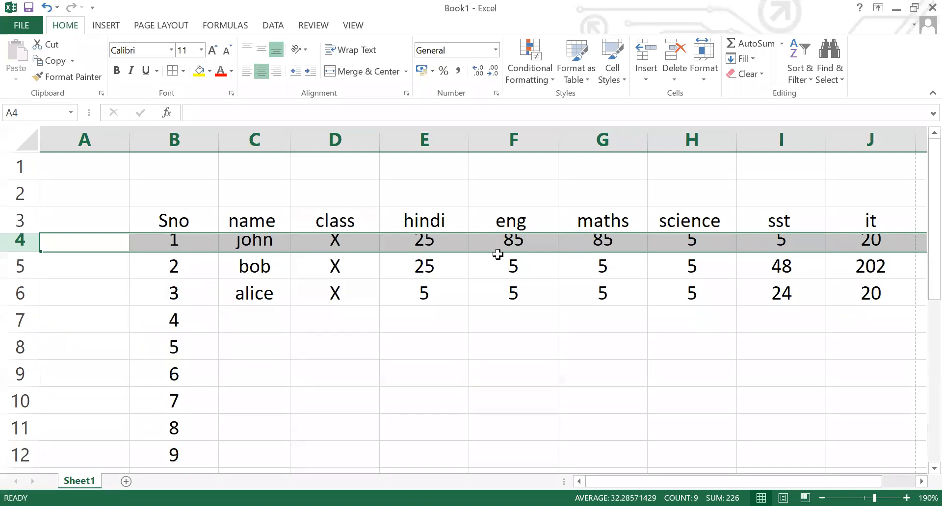
Set the height of rows 4 to 9 to 15.
left_click(20, 267)
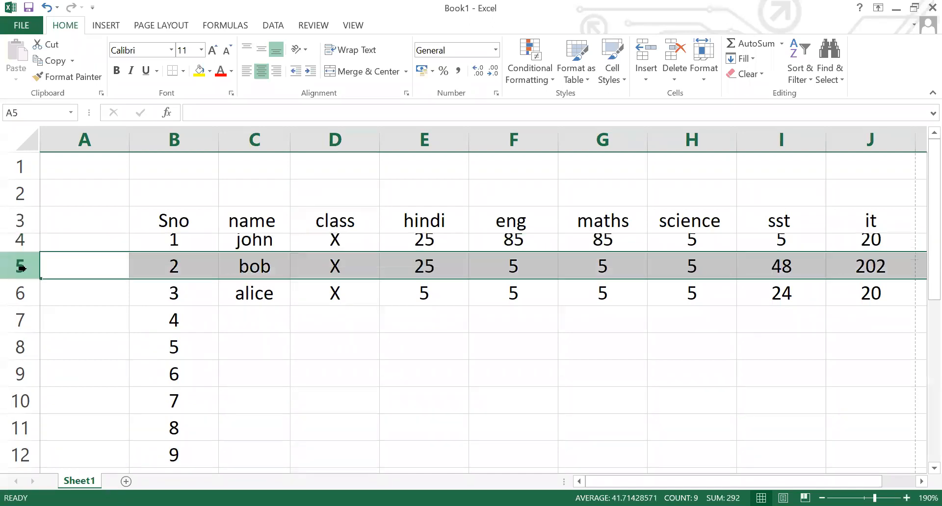
left_click(17, 242)
left_click(18, 265, "ctrl")
left_click(16, 293, "ctrl")
left_click(16, 320, "ctrl")
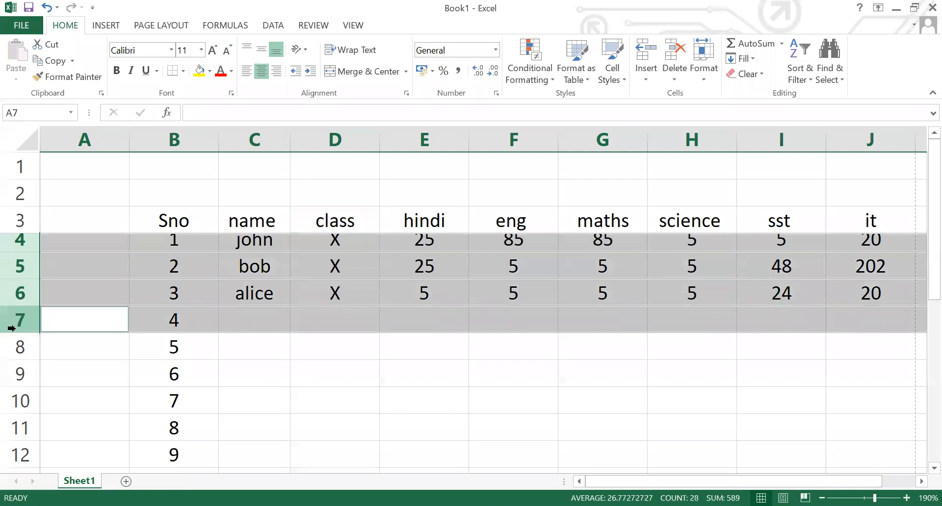
left_click(16, 347, "ctrl")
left_click(12, 365, "ctrl")
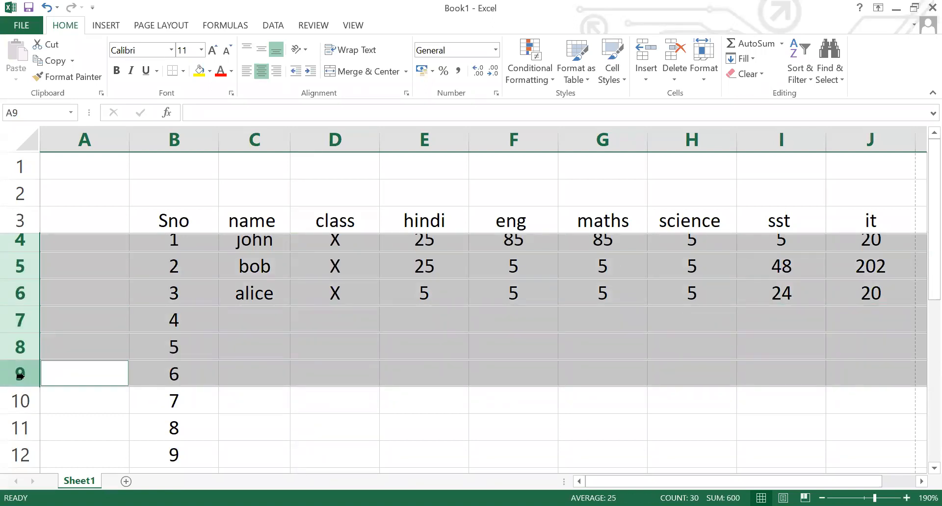
right_click(19, 376)
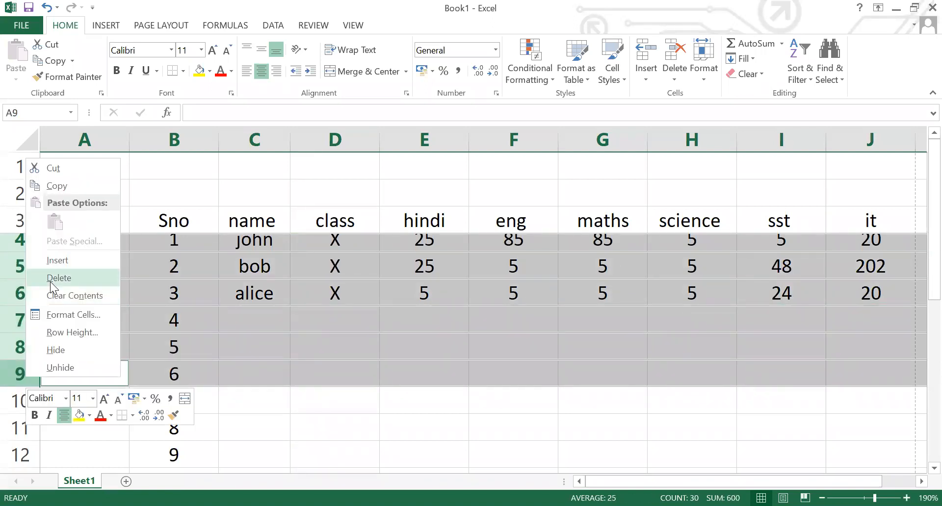
left_click(81, 334)
type("15")
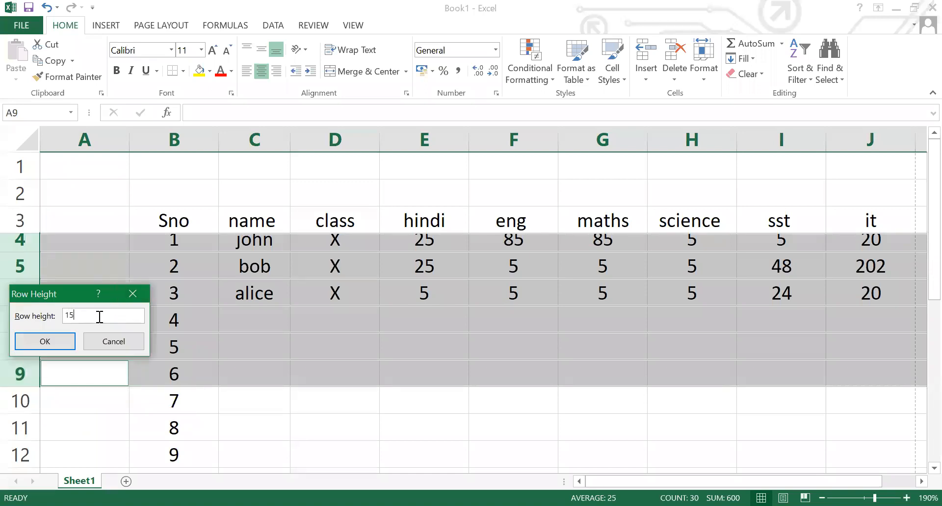
left_click(45, 342)
left_click(374, 357)
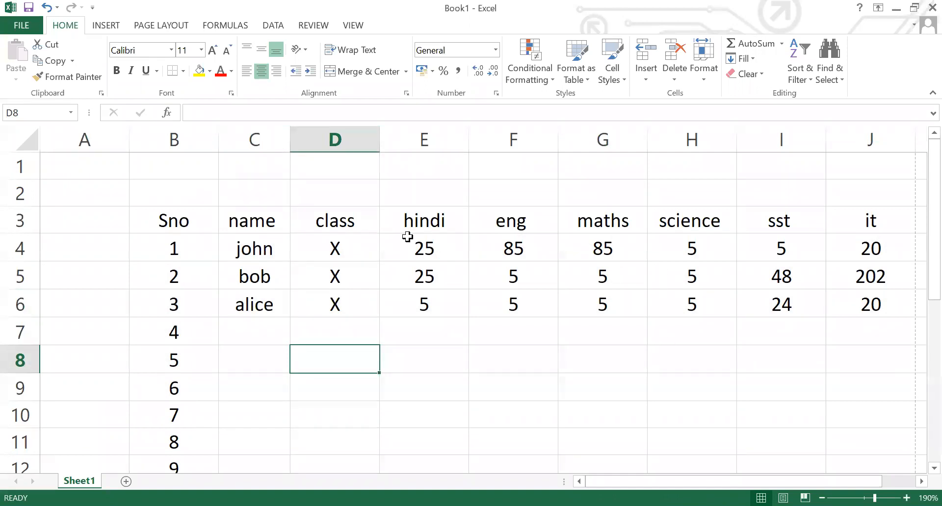
Widen the subject columns E to J together by giving them one larger column width.
left_click(423, 139)
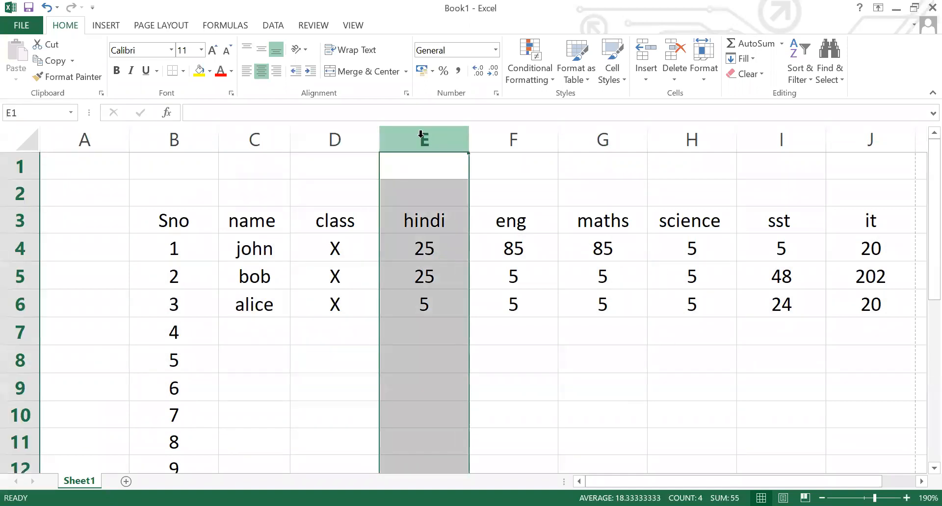
left_click_drag(465, 135, 428, 141)
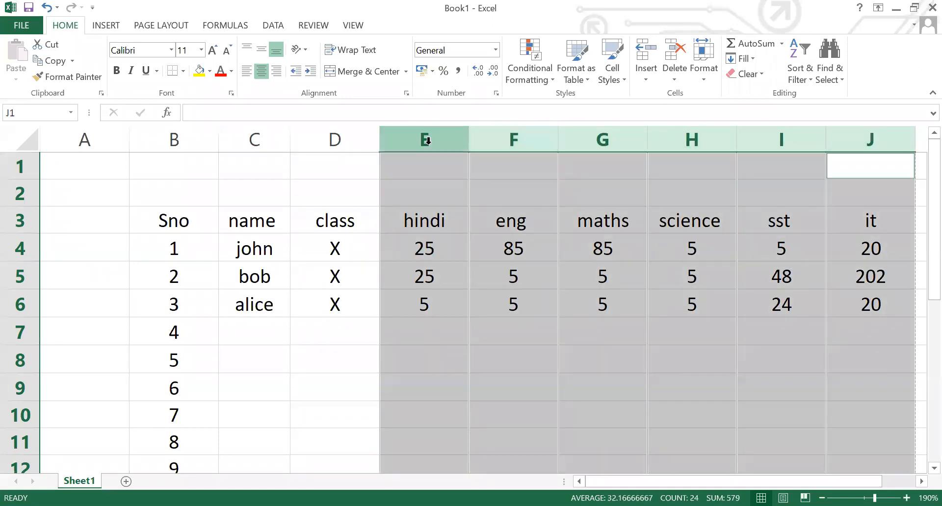
right_click(427, 141)
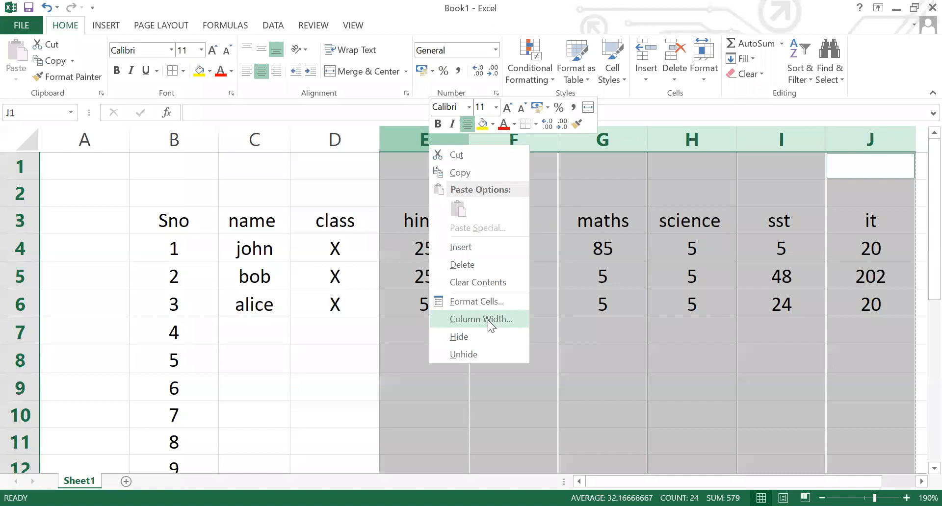
left_click(487, 320)
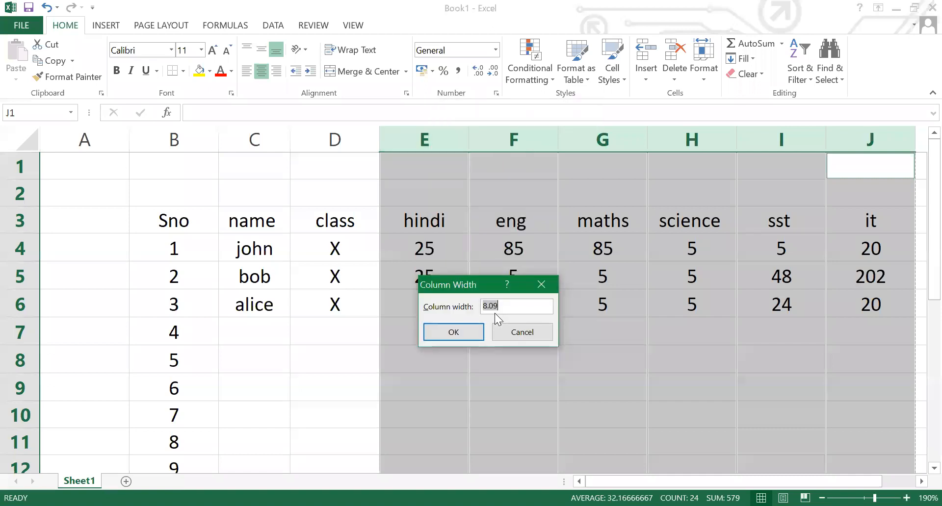
left_click(455, 334)
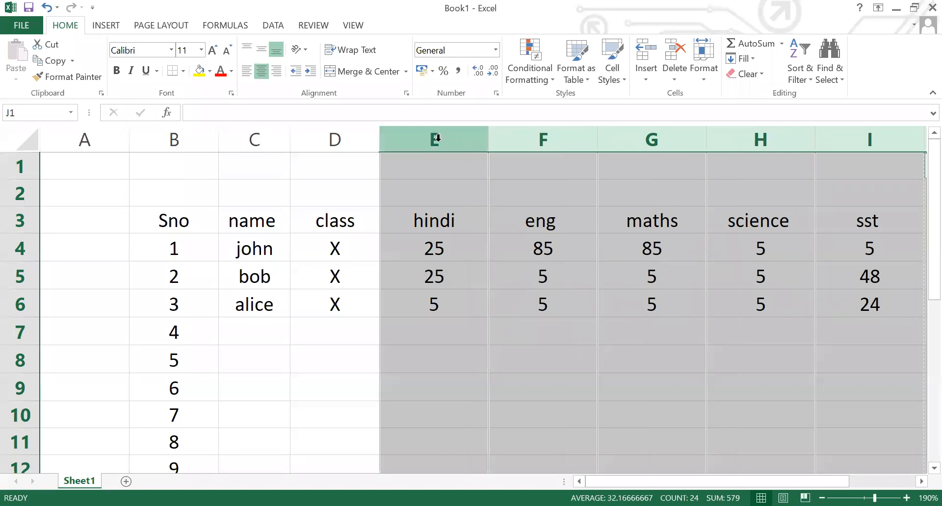
Set the width of the subject columns E to J to 5.
left_click(497, 296)
type("5")
left_click(474, 322)
left_click(476, 324)
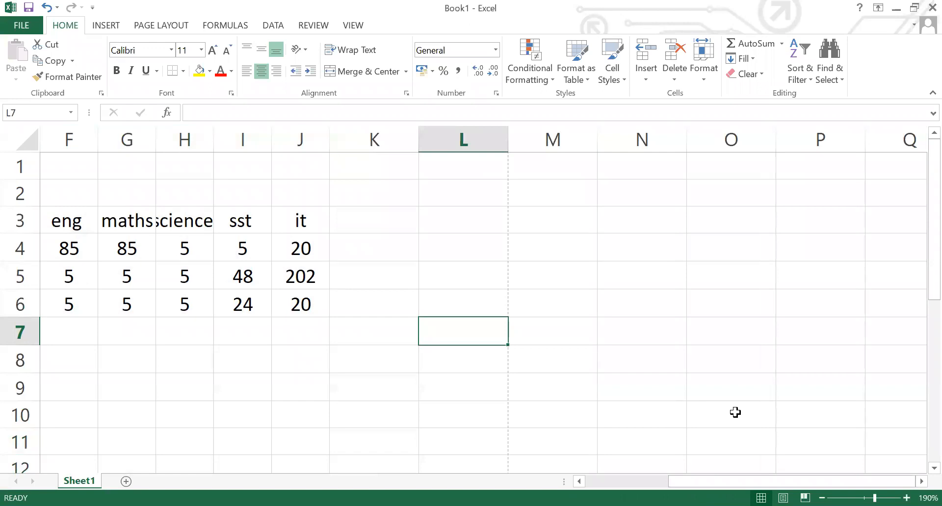
left_click(527, 388)
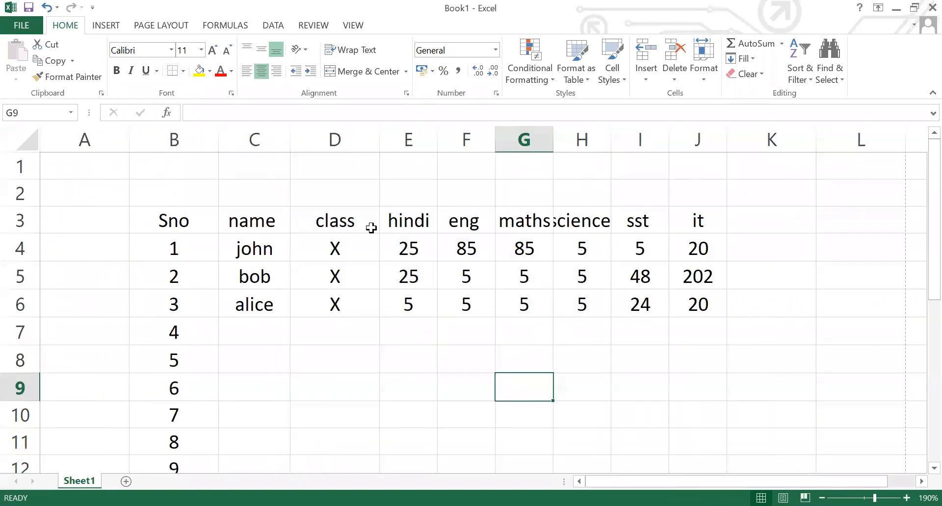
Wrap the text of the maths and science header cells, G3 and H3.
left_click_drag(536, 217, 604, 218)
left_click(352, 50)
key("Left")
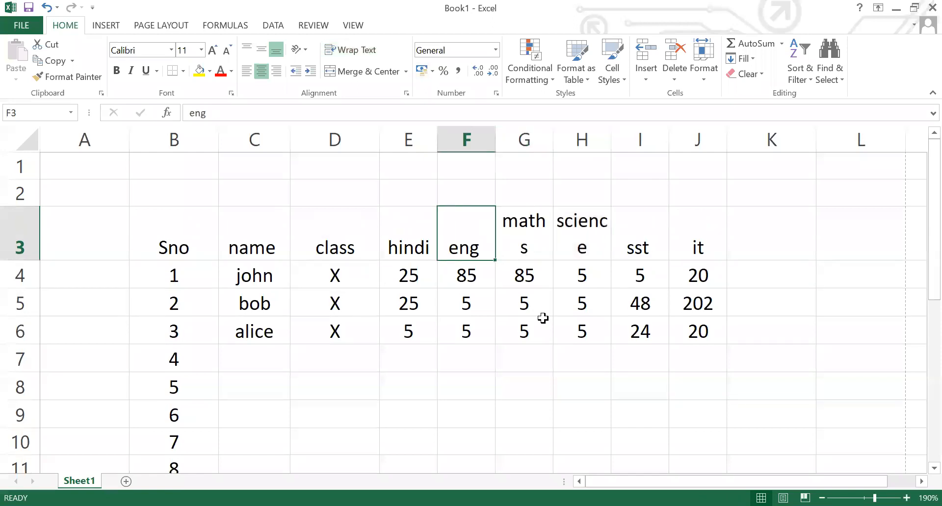
AutoFit the height of row 6, which holds the third student's marks.
left_click(316, 320)
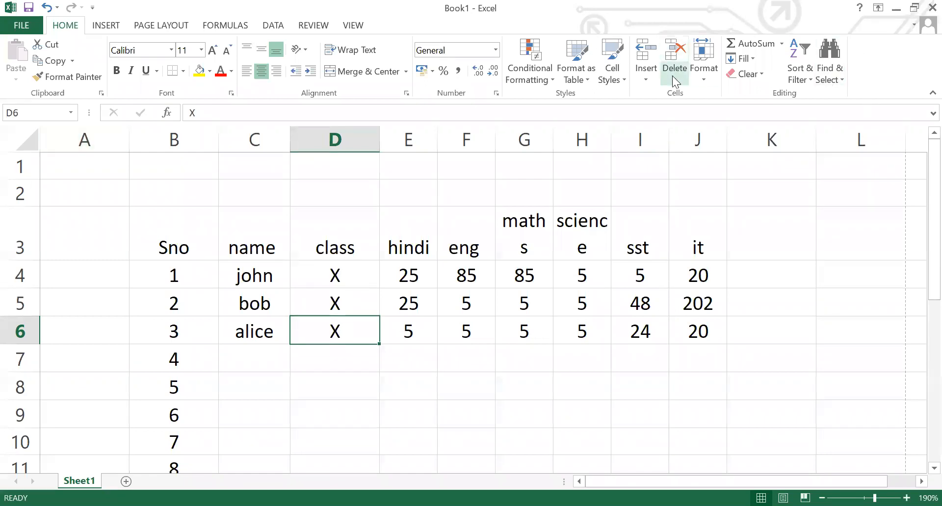
left_click(707, 74)
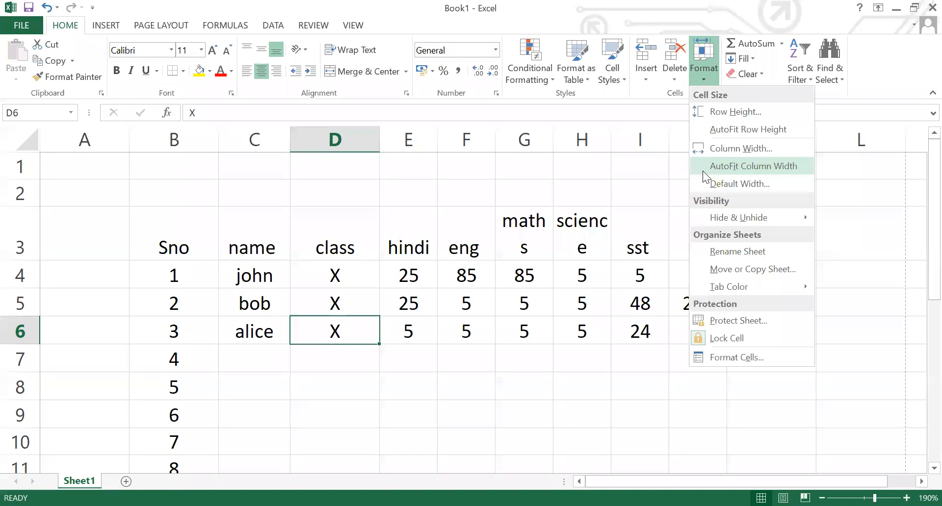
left_click(745, 135)
Enter the long sample text "abcdjijfoidjfjdsofjdsofjodsijiods" in cell D7.
left_click(341, 365)
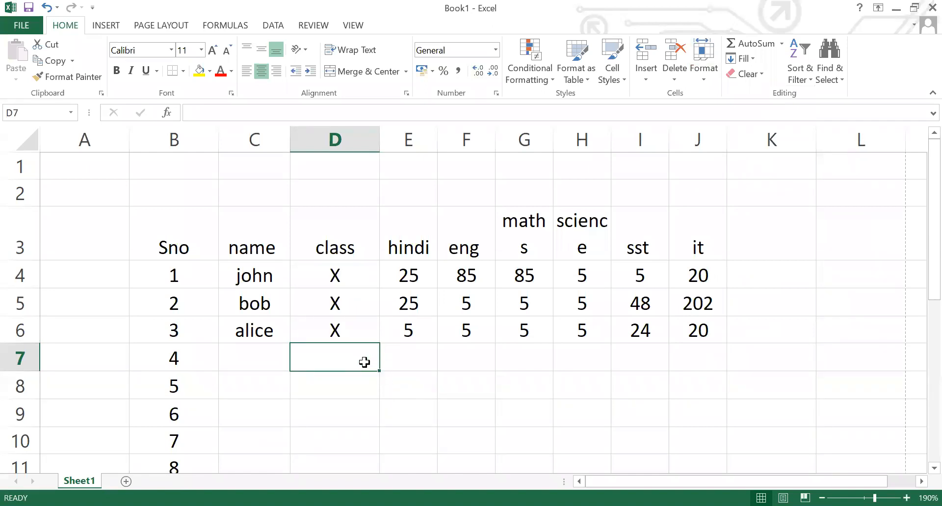
type("abc")
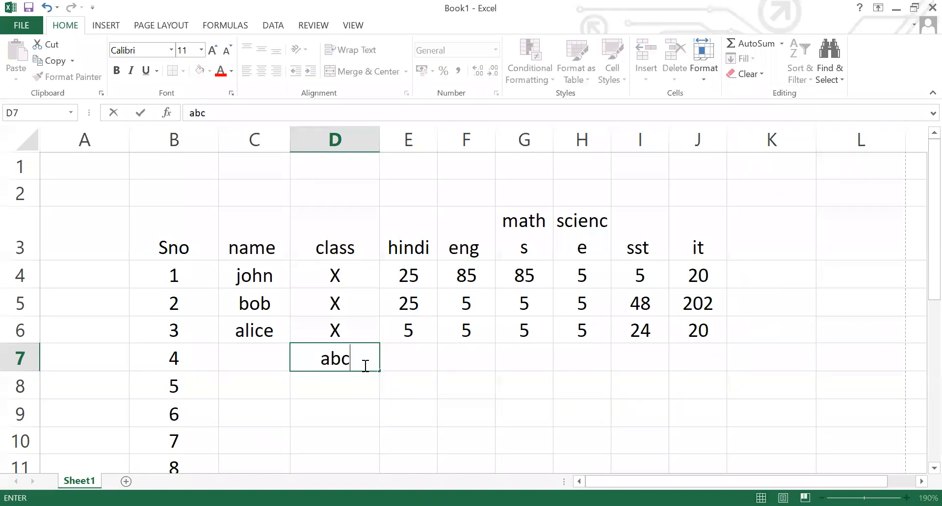
type("djijfoidjfjdsofjdsofjodsijiods")
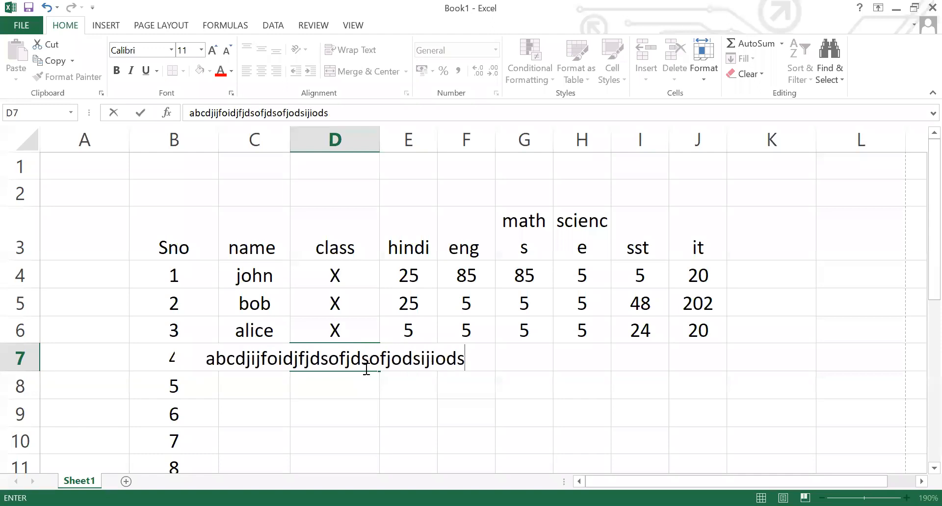
key("Return")
key("Up")
key("Up")
AutoFit the row height for cell D7 containing the long sample text.
left_click(336, 363)
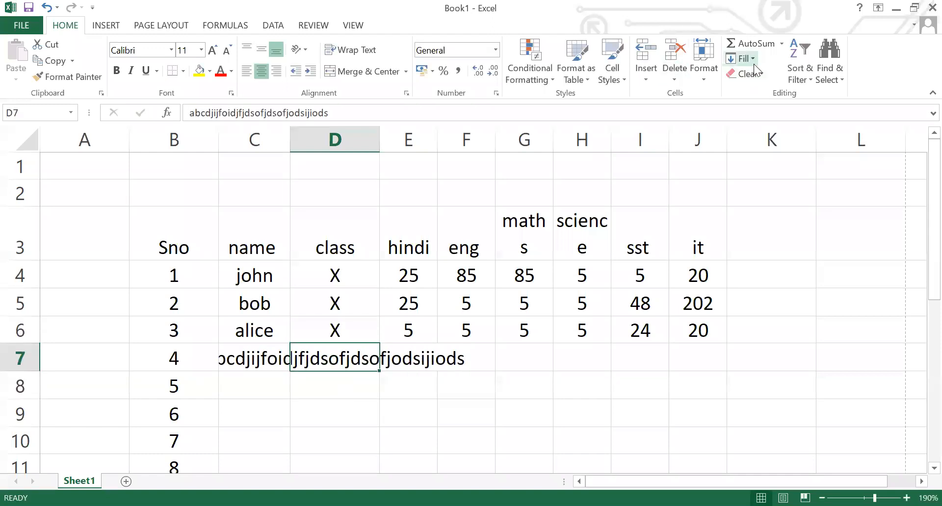
left_click(712, 71)
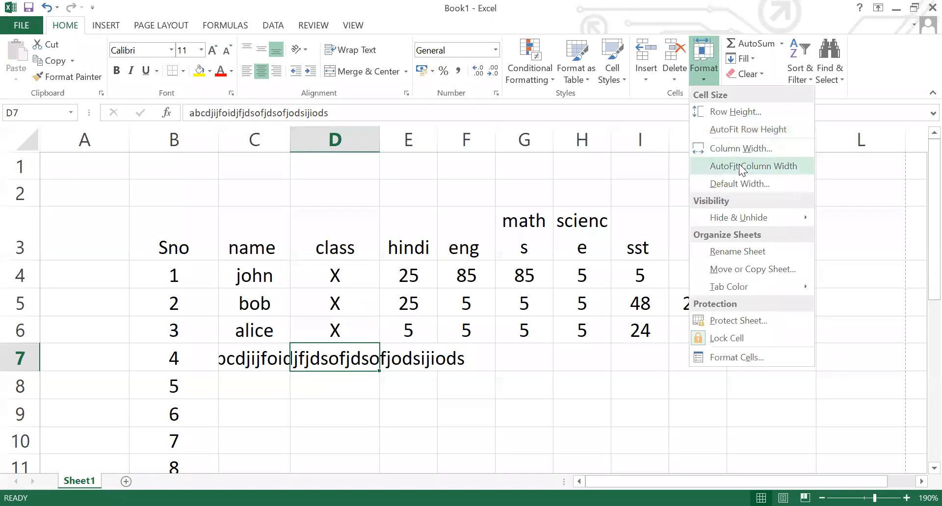
left_click(742, 129)
left_click(541, 277)
AutoFit the width of column D to the long sample text in D7.
left_click(330, 361)
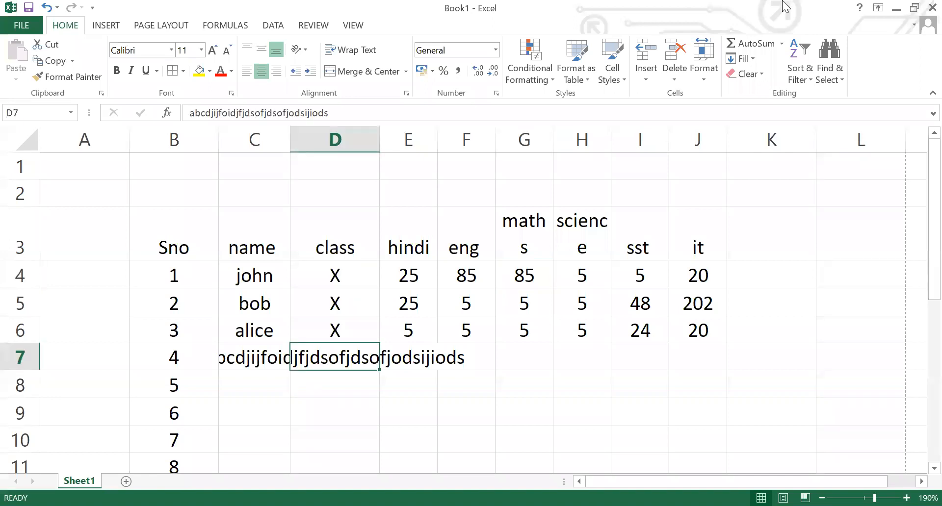
left_click(704, 68)
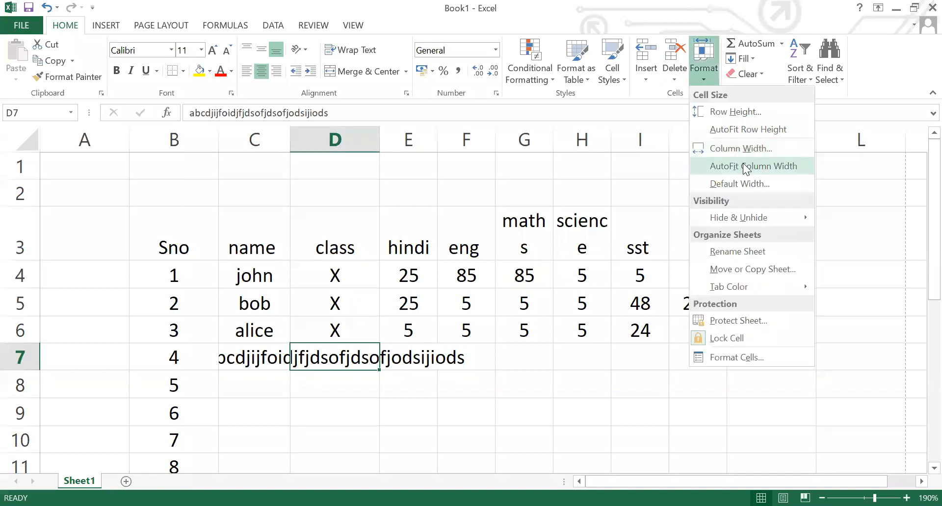
left_click(746, 166)
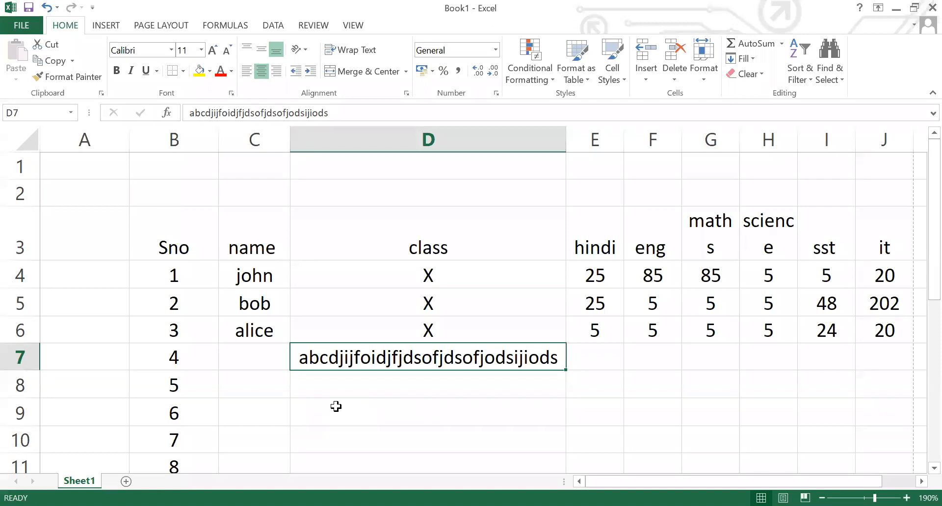
Undo the AutoFit of column D's width.
left_click(549, 409)
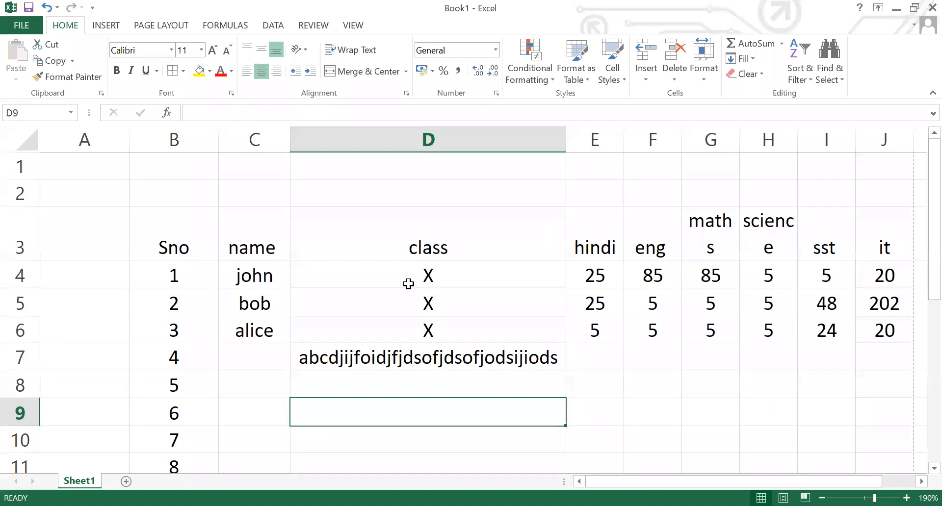
key("ctrl+c")
key("ctrl+z")
key("ctrl+z")
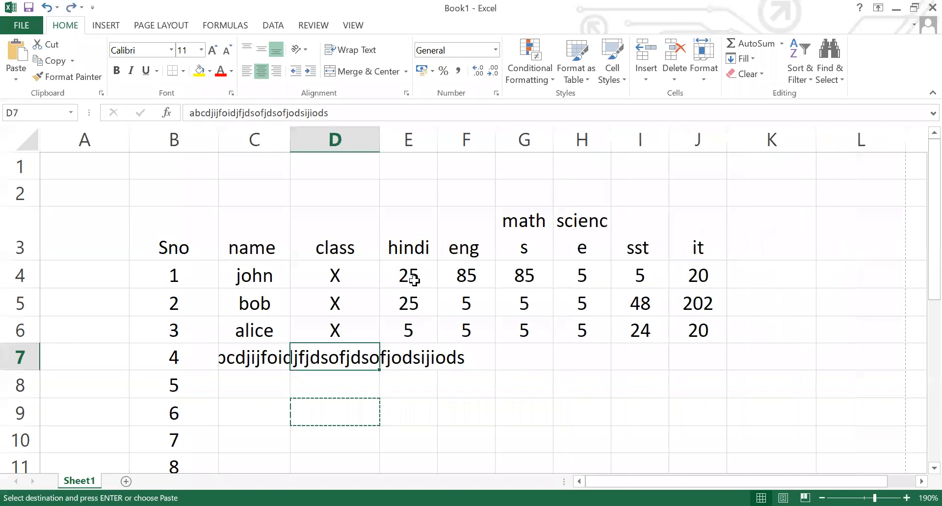
Clear the long sample text from row 7.
left_click(210, 347)
left_click_drag(255, 358, 502, 356)
key("Delete")
left_click(443, 403)
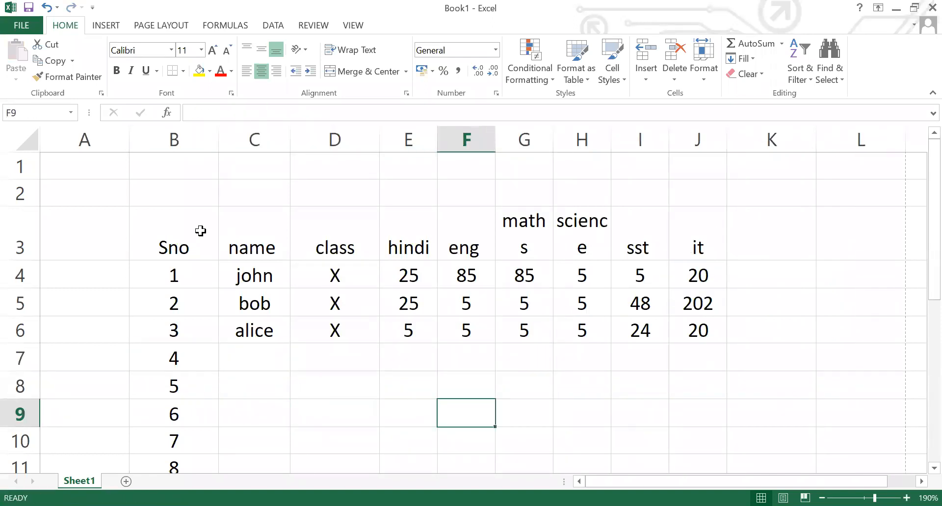
Check how the marks table looks in the print preview and return to the worksheet.
left_click_drag(182, 229, 702, 371)
key("ctrl+p")
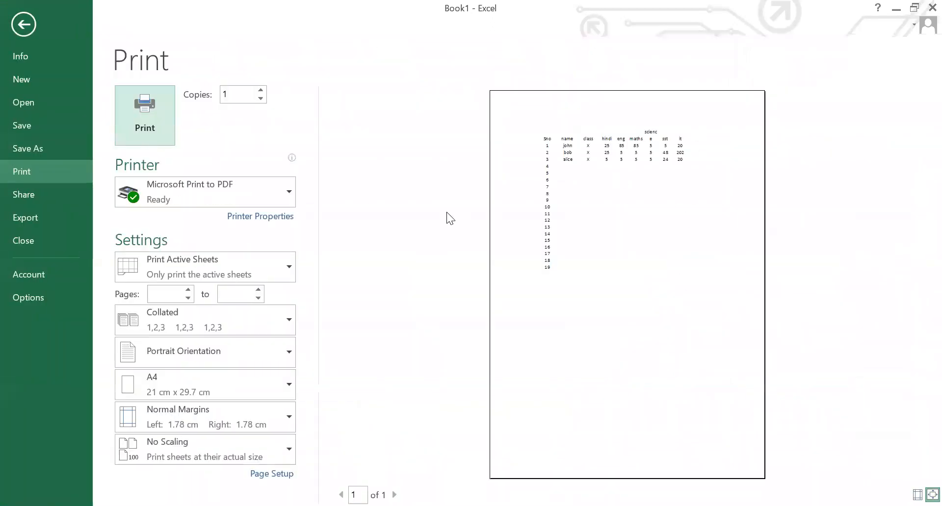
left_click(25, 24)
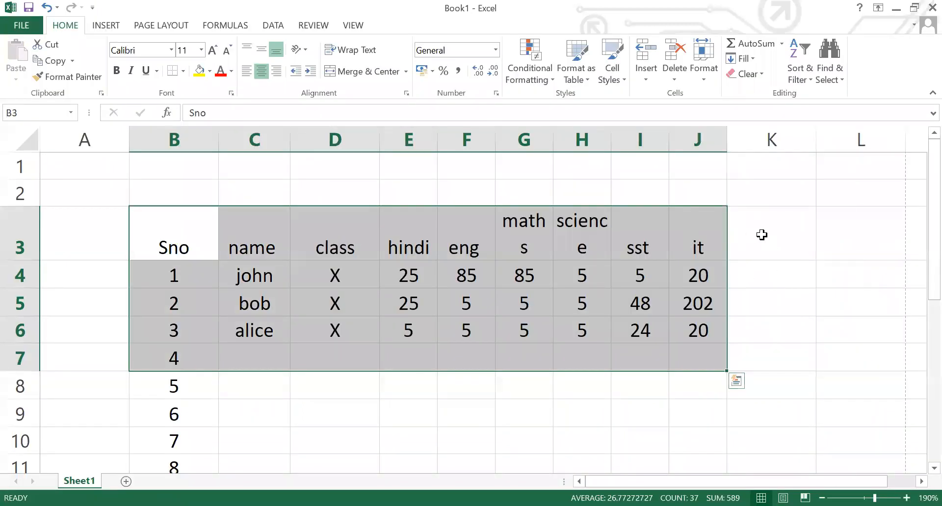
Add the column headers "phone no" in K3 and "email add" in L3.
left_click(764, 236)
type("phone ")
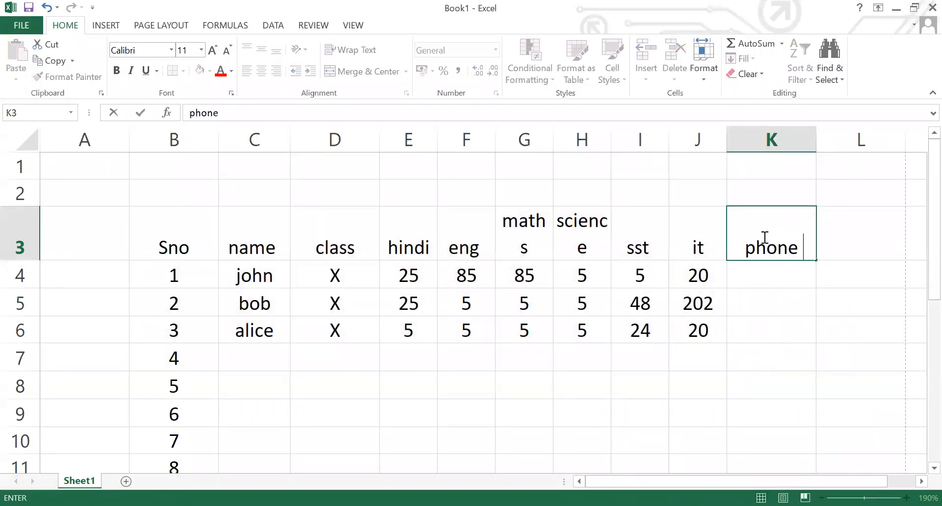
type("nn")
key("BackSpace")
type("o")
key("Tab")
type("emai")
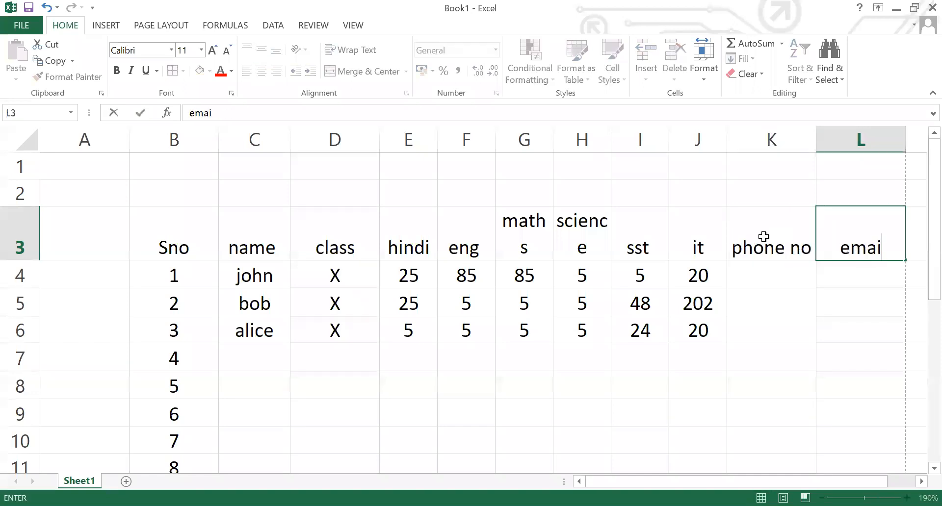
type("l add")
key("Tab")
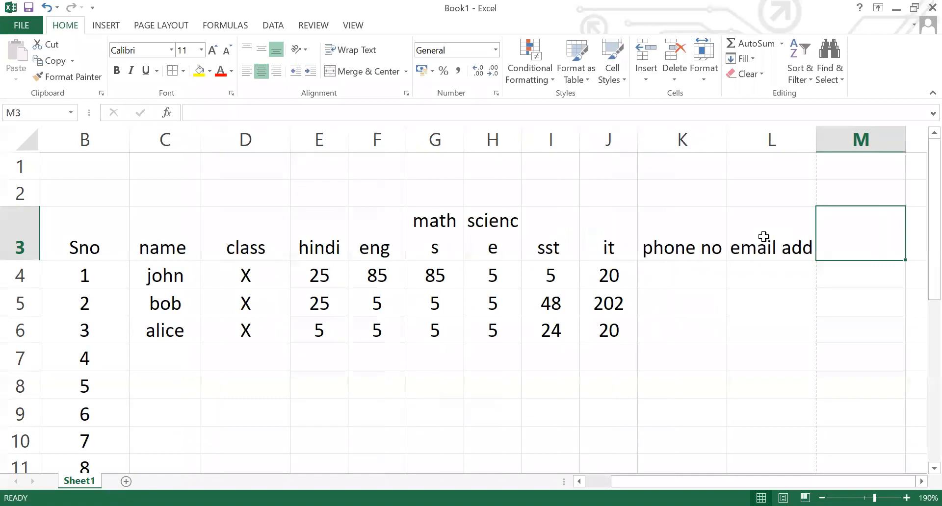
Add the column headers "home add" in M3 and "pin code" in N3.
type("home add")
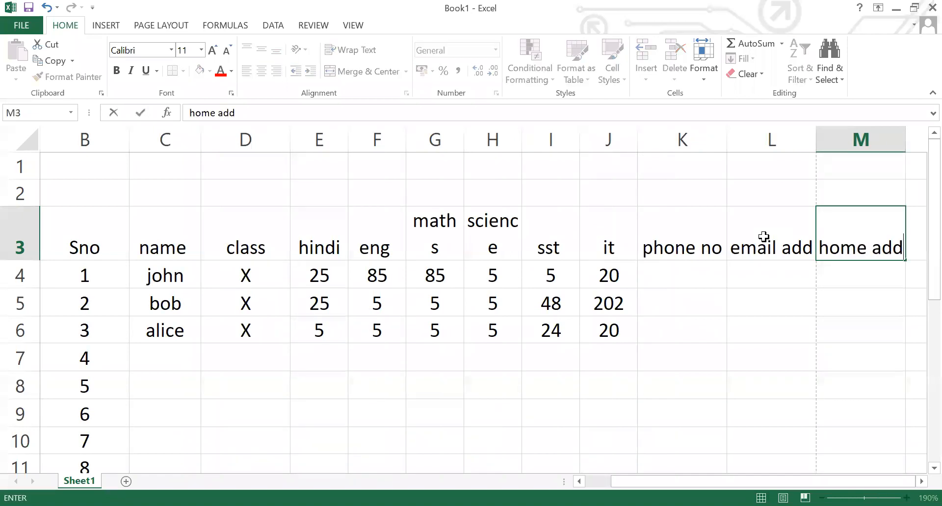
key("Tab")
type("in")
key("BackSpace")
key("BackSpace")
type("pin code")
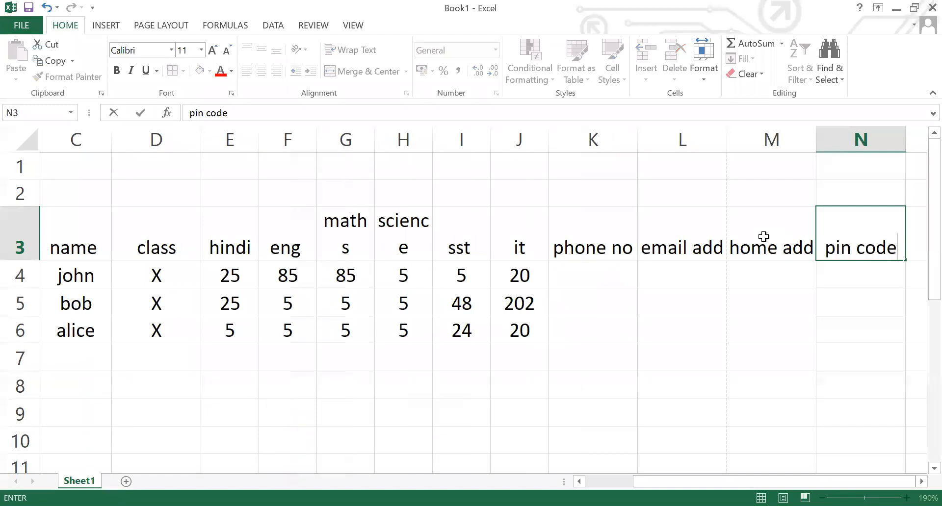
left_click(608, 332)
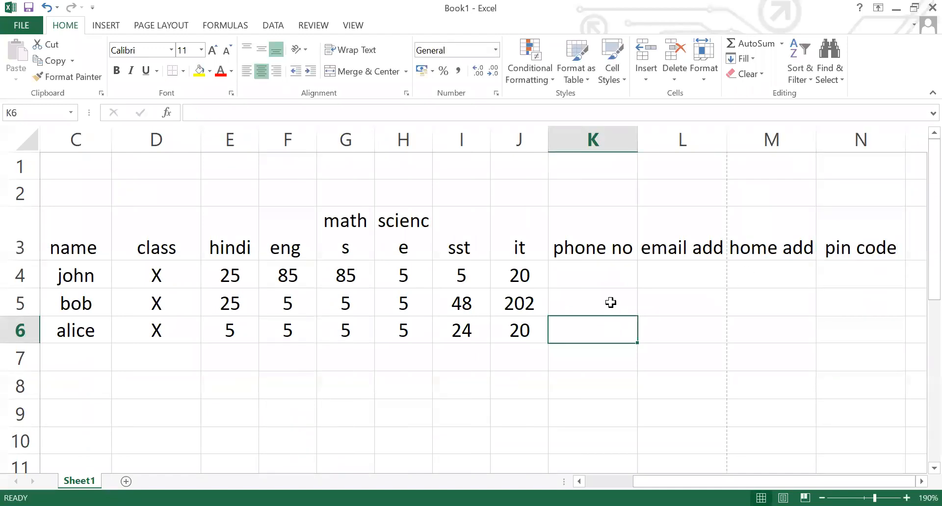
Select the whole marks table, examine both pages of its print preview, and return to the worksheet.
key("ctrl+a")
key("ctrl+t")
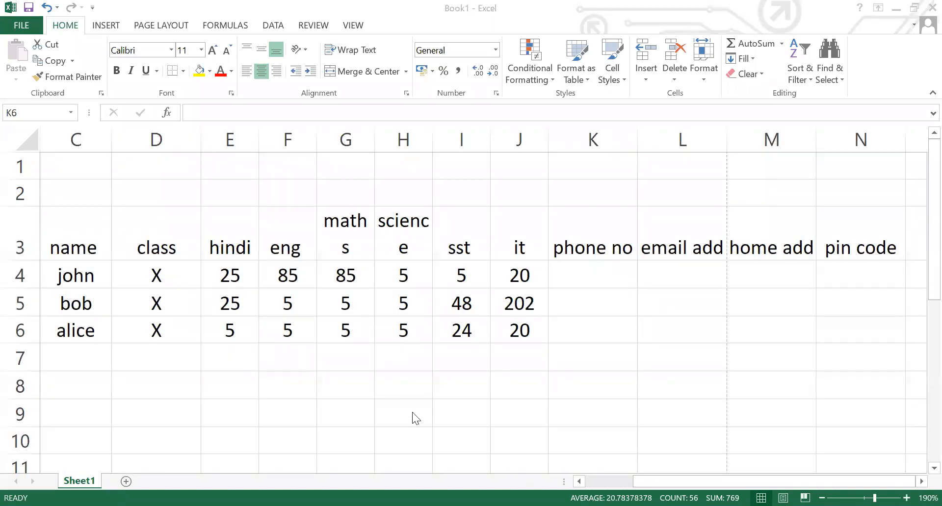
key("Escape")
left_click(21, 25)
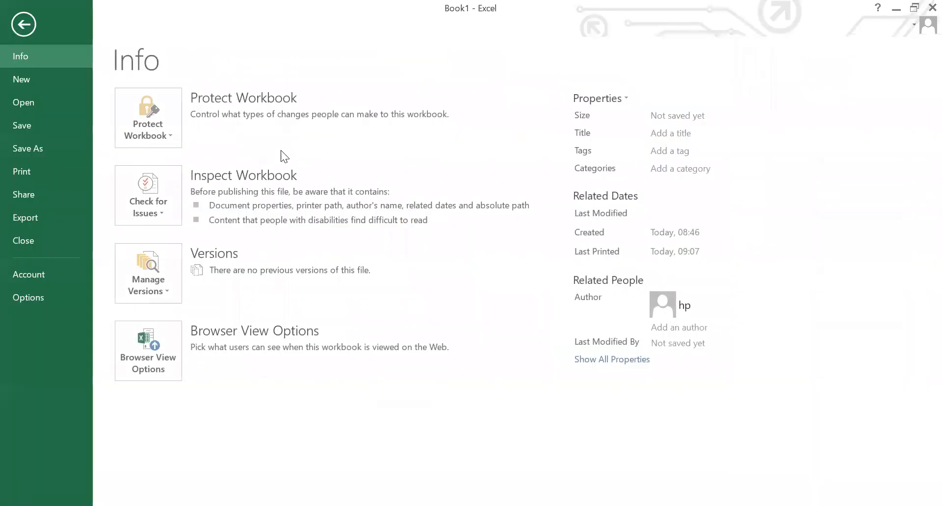
left_click(29, 172)
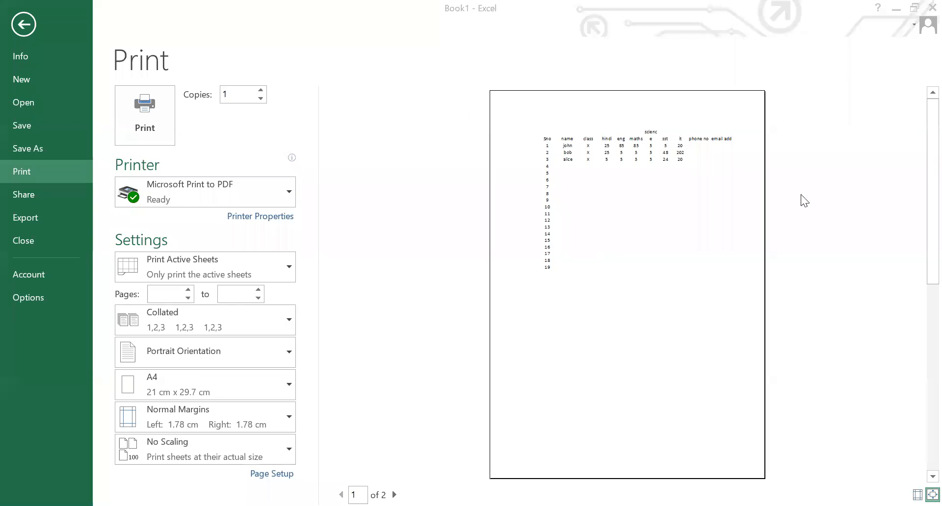
left_click(426, 195)
left_click(395, 495)
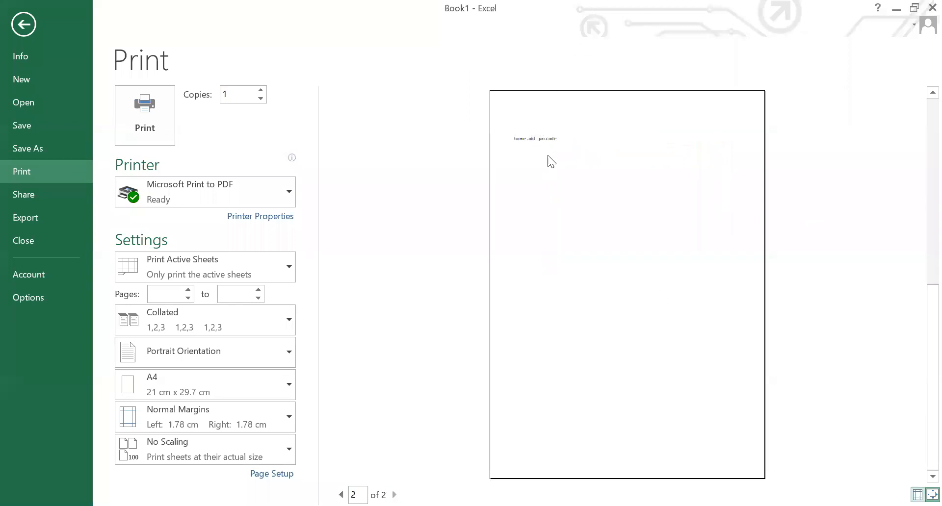
left_click(34, 23)
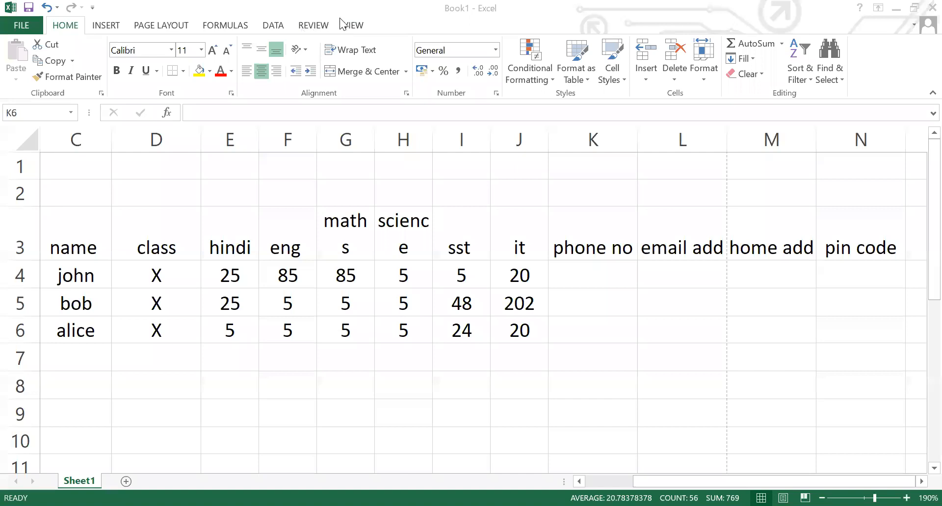
In Page Break Preview, move the vertical page break to between the eng and maths columns, then return to Normal view.
left_click(346, 24)
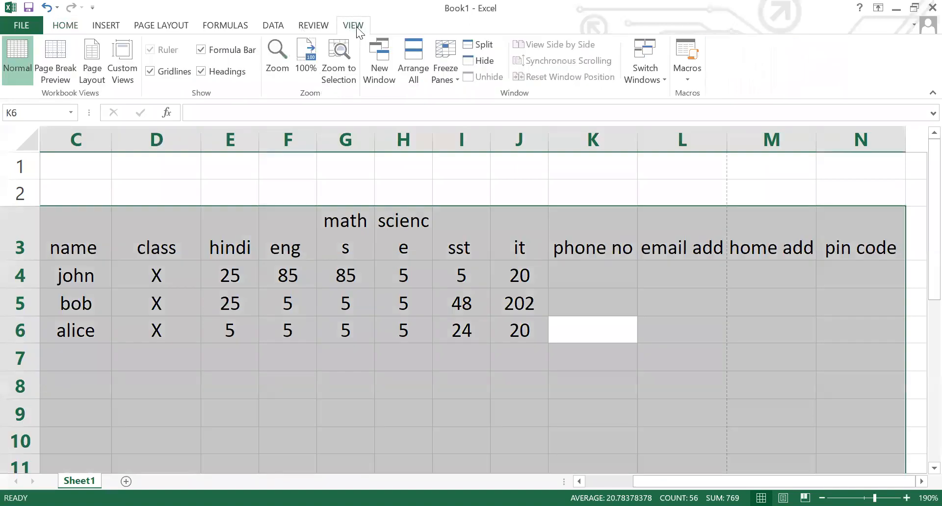
left_click(56, 64)
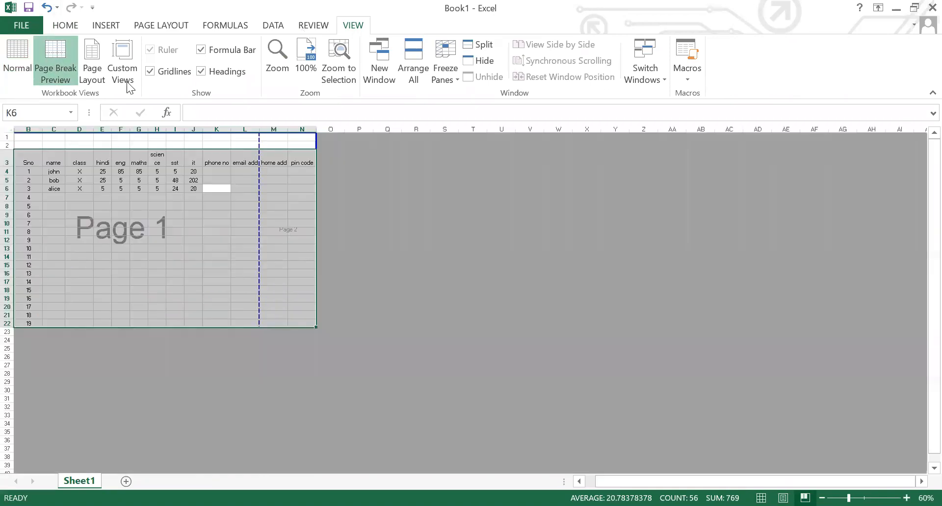
left_click(193, 298)
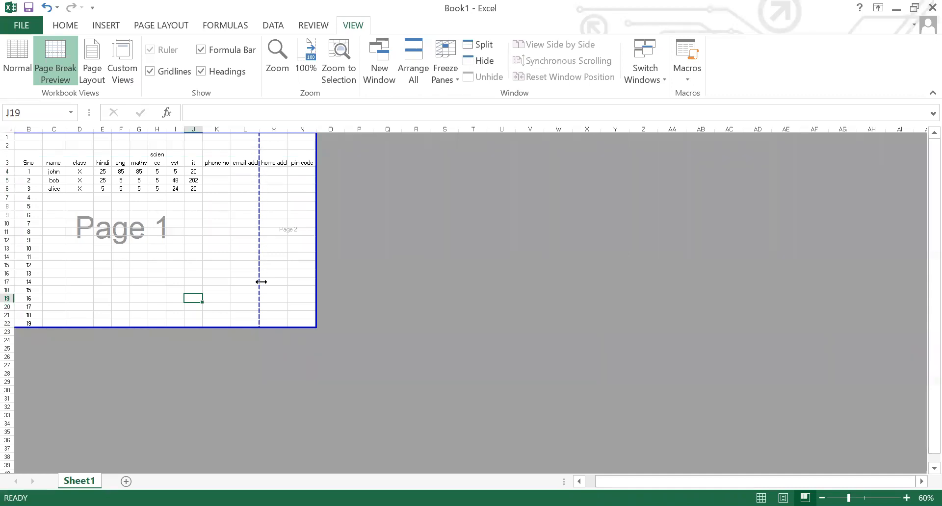
left_click(301, 222)
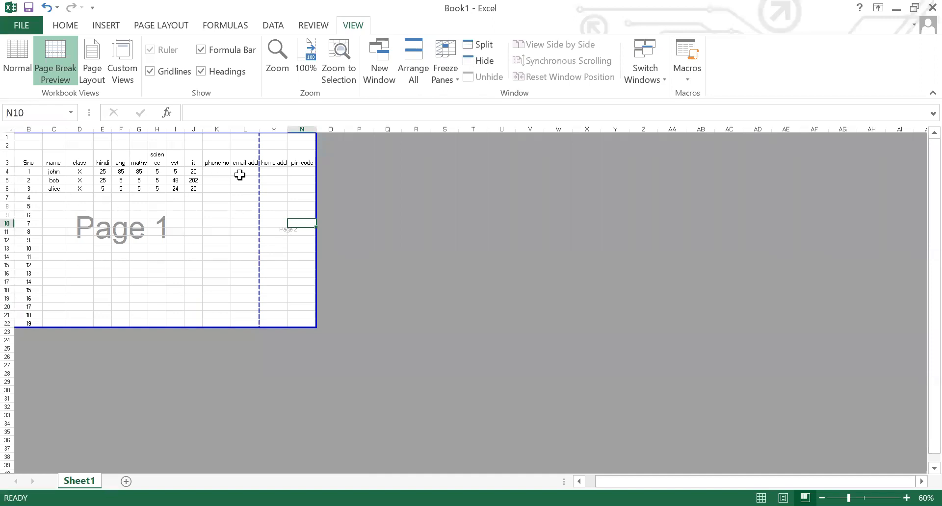
left_click_drag(260, 173, 128, 171)
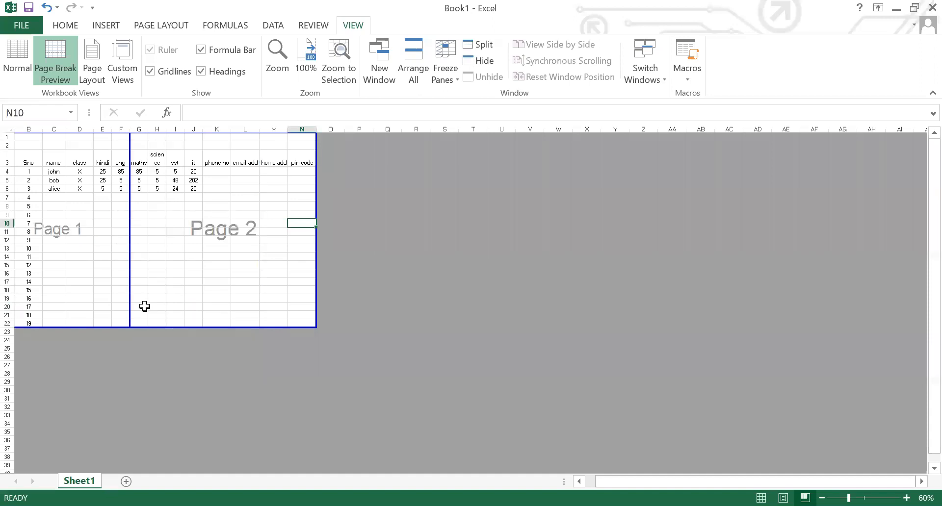
left_click_drag(78, 248, 54, 171)
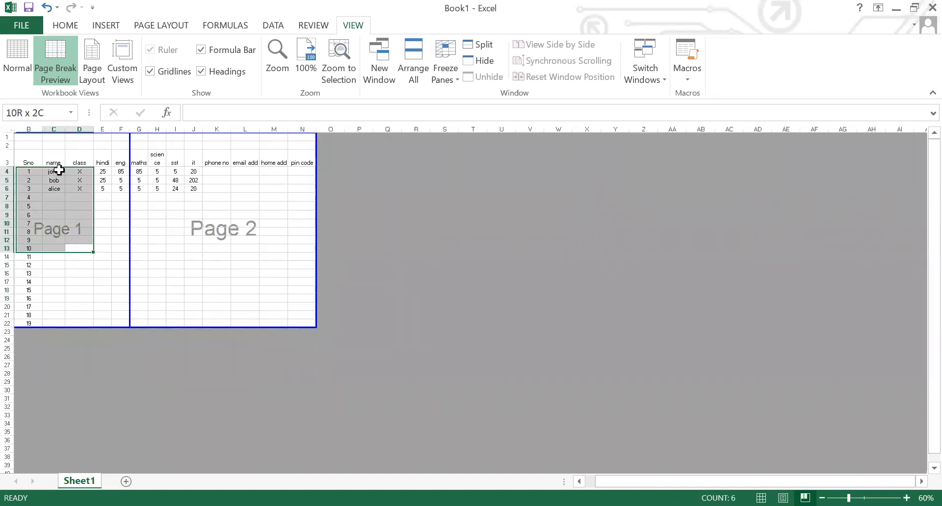
left_click_drag(158, 157, 289, 312)
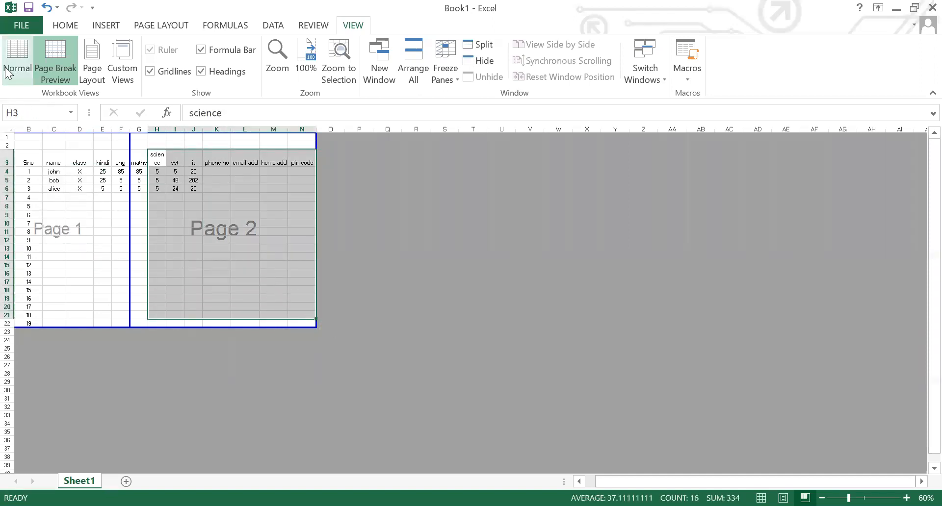
left_click(17, 55)
Check in the print preview how the eng/maths page break splits the table across the pages, and return to the worksheet.
key("ctrl+a")
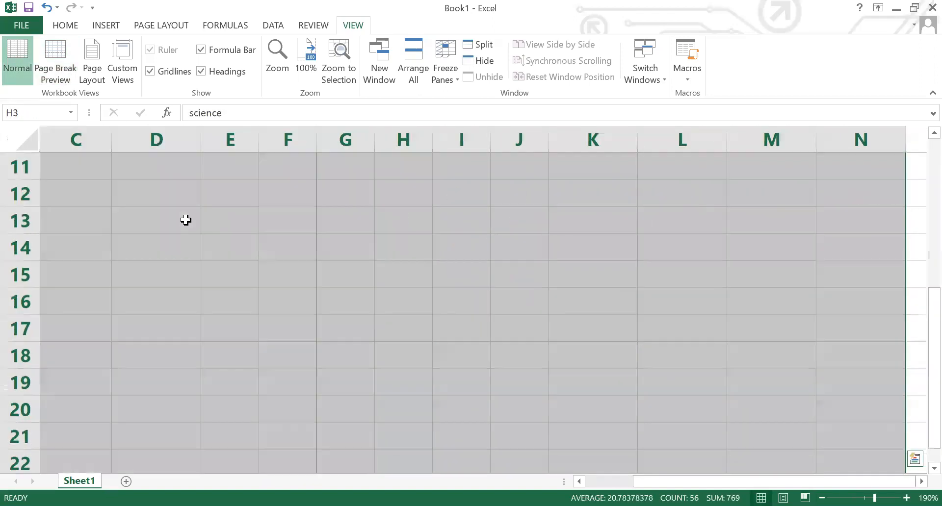
key("ctrl+p")
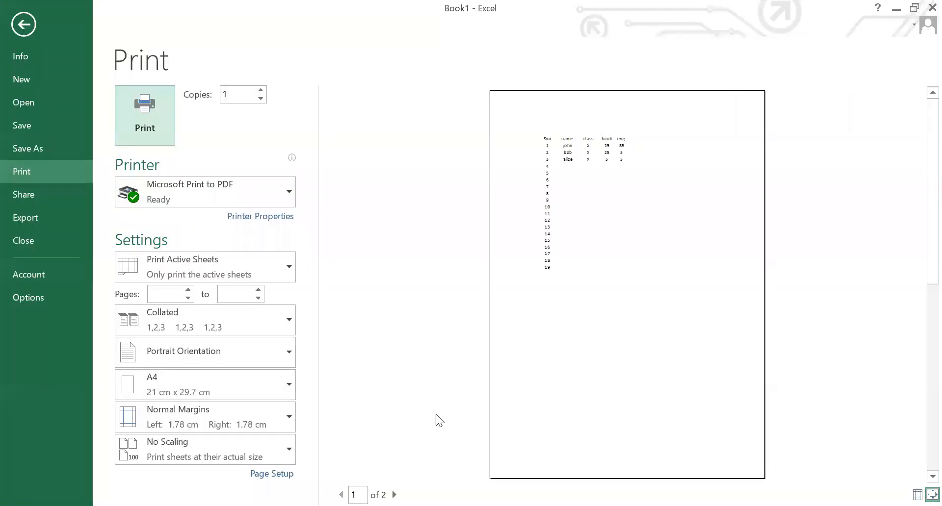
left_click(394, 495)
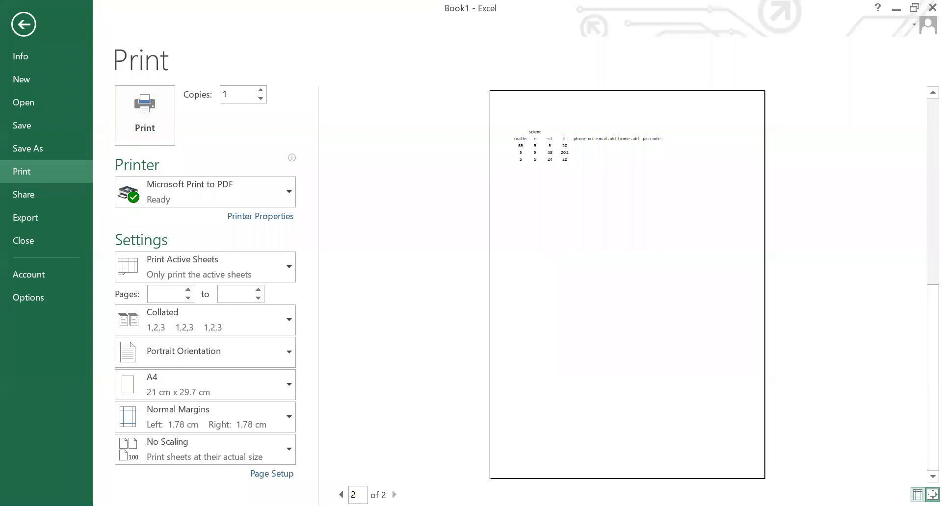
left_click(918, 495)
left_click(917, 495)
left_click(25, 26)
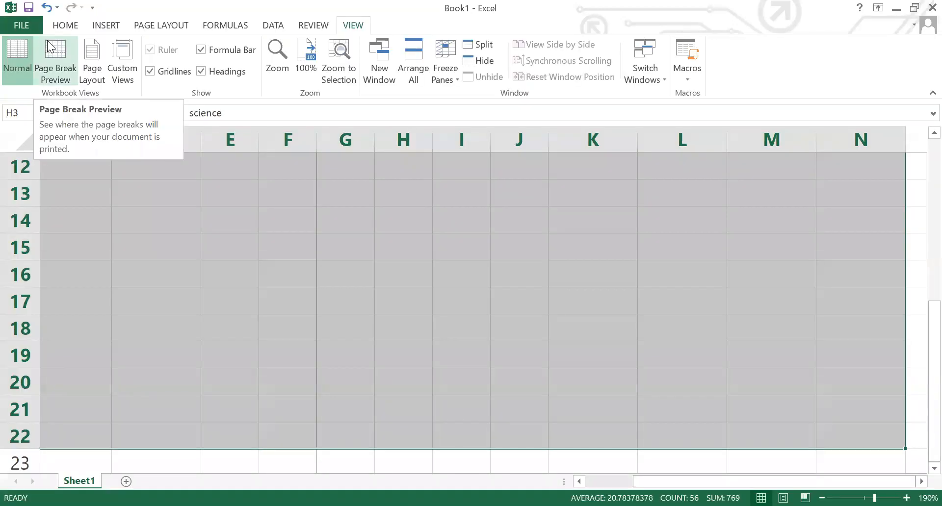
left_click(215, 250)
scroll(225, 233, "up", 1)
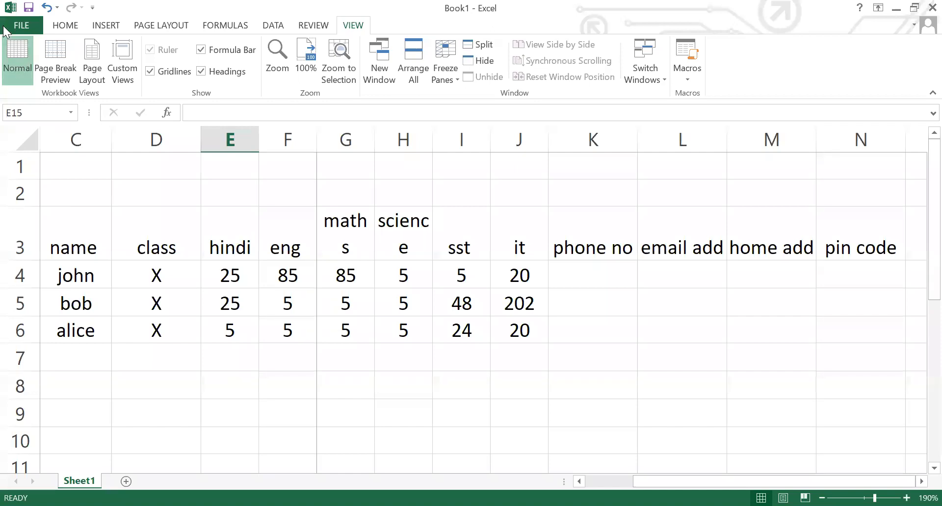
left_click(19, 26)
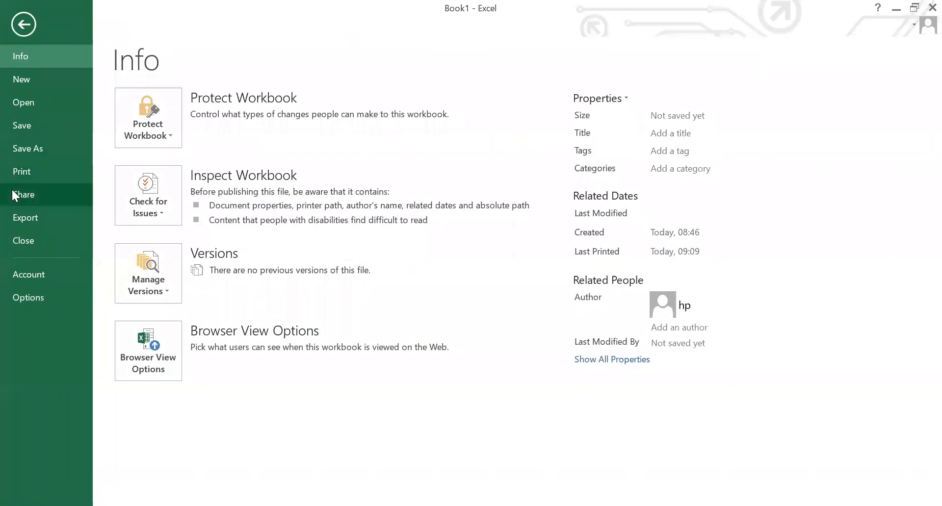
left_click(23, 179)
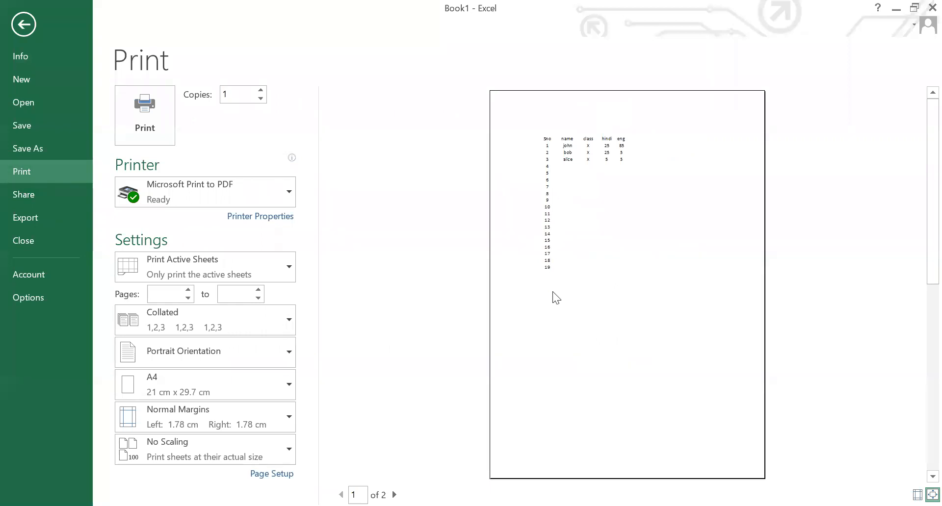
left_click(23, 28)
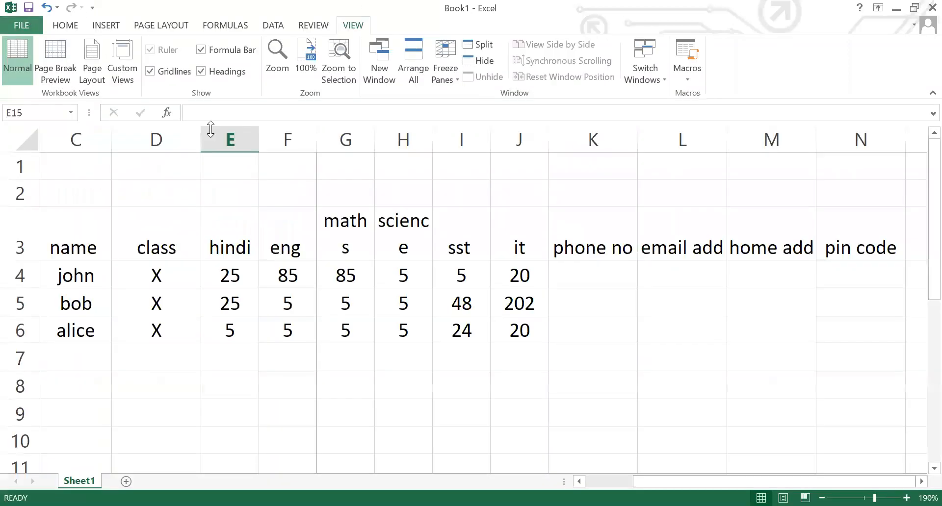
Widen the maths column and AutoFit the science column so that both headers fit on one line.
left_click(291, 325)
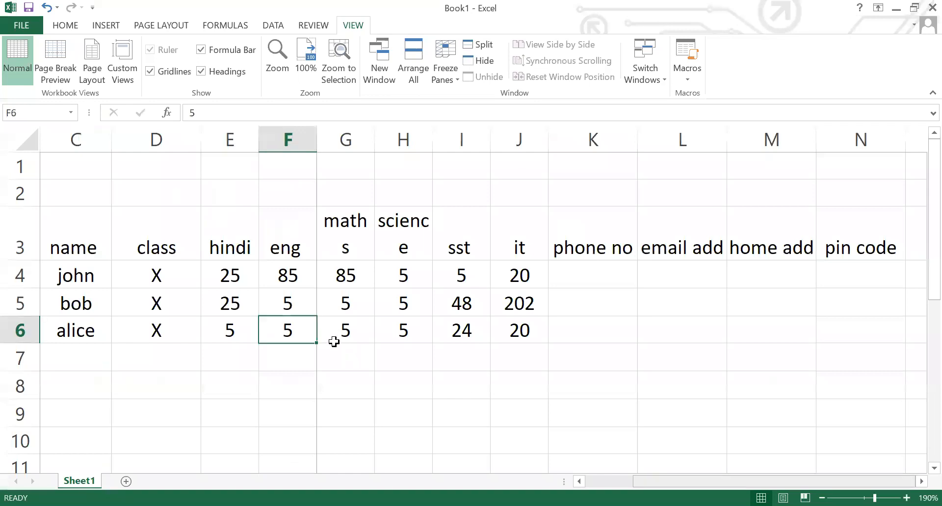
scroll(304, 324, "left", 2)
key("Left")
key("Left")
left_click_drag(180, 231, 678, 328)
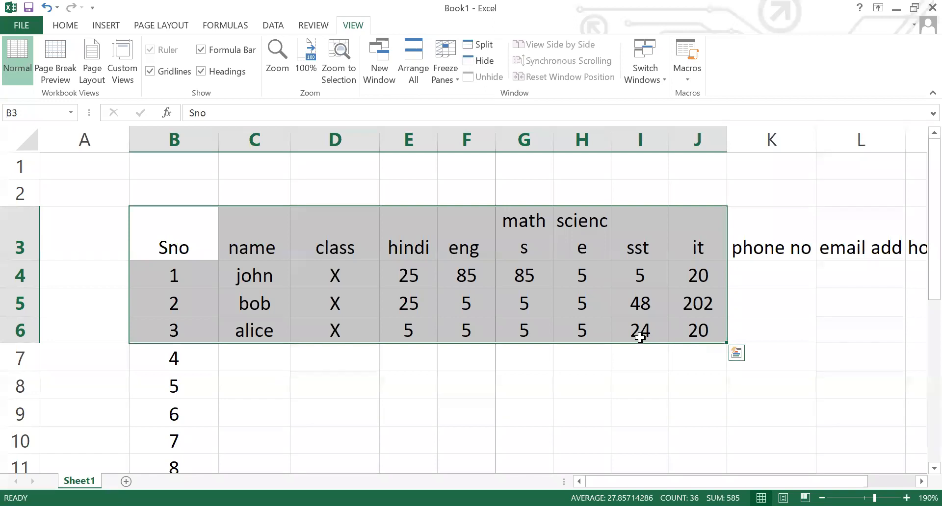
left_click(640, 338)
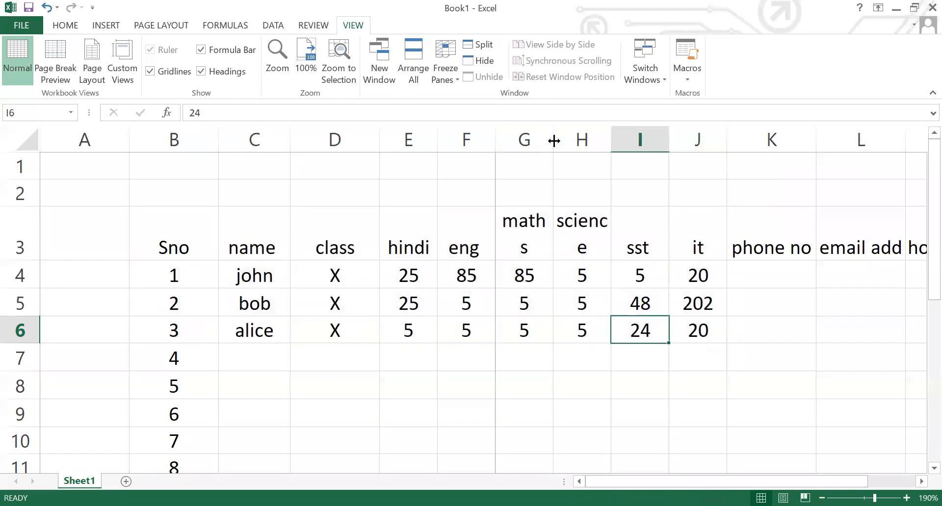
left_click_drag(553, 141, 570, 141)
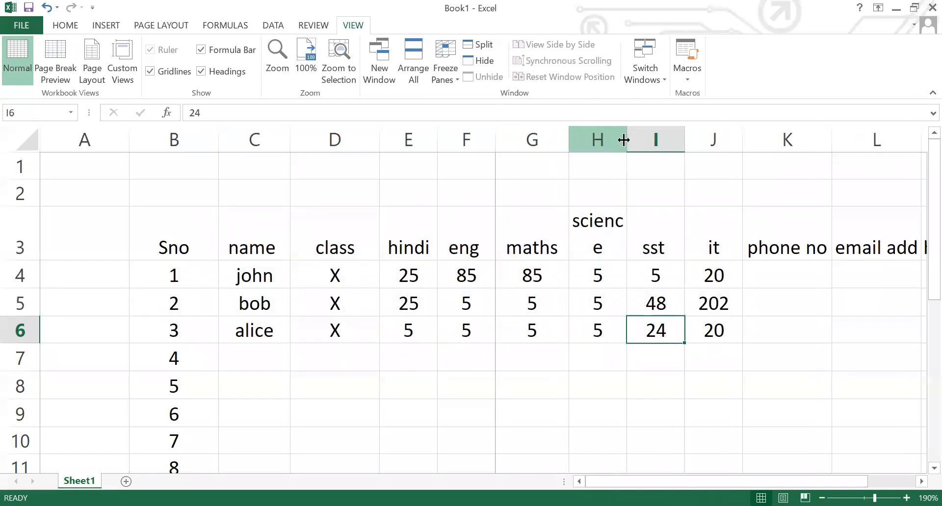
double_click(624, 141)
Select B3:J6 and set the print settings to Print Selection.
left_click_drag(168, 246, 729, 322)
key("ctrl+c")
key("ctrl+p")
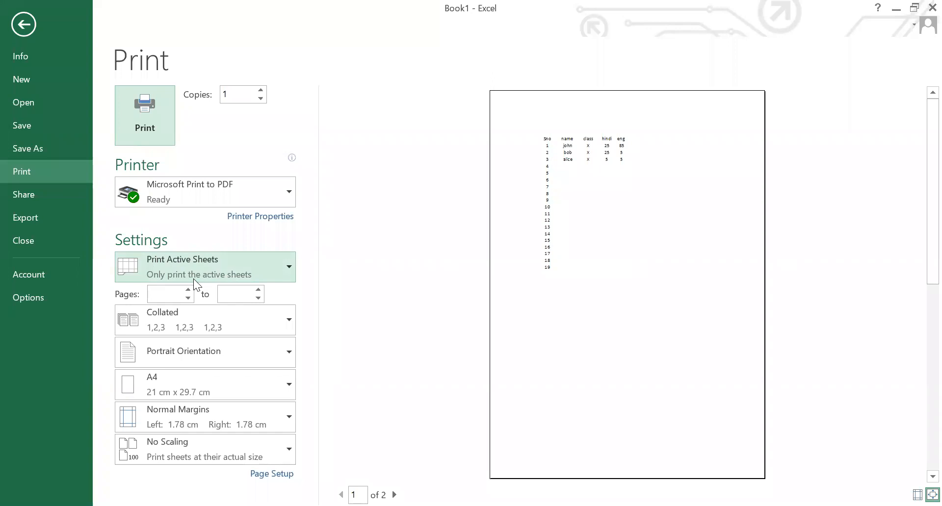
left_click(218, 271)
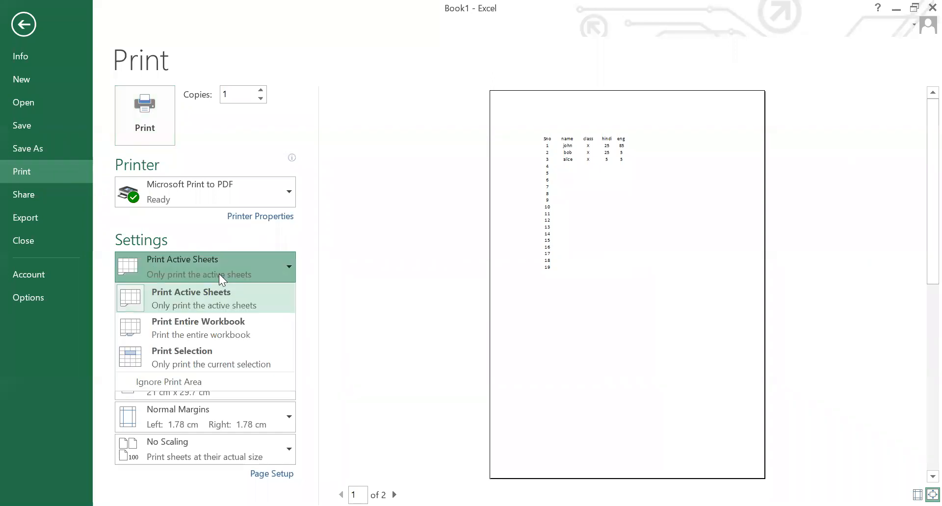
left_click(169, 350)
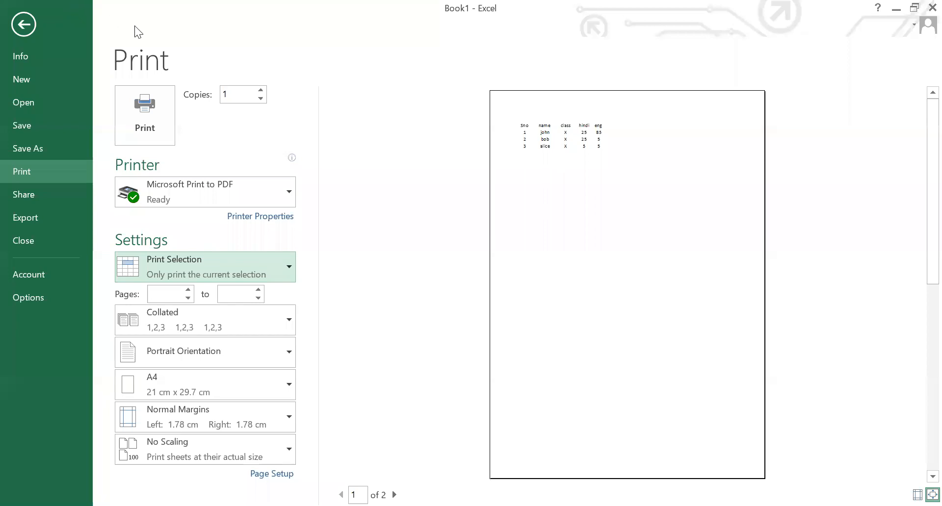
Switch to Print Entire Workbook to check its second page, then restore Print Selection and go back to the first preview page.
left_click(193, 274)
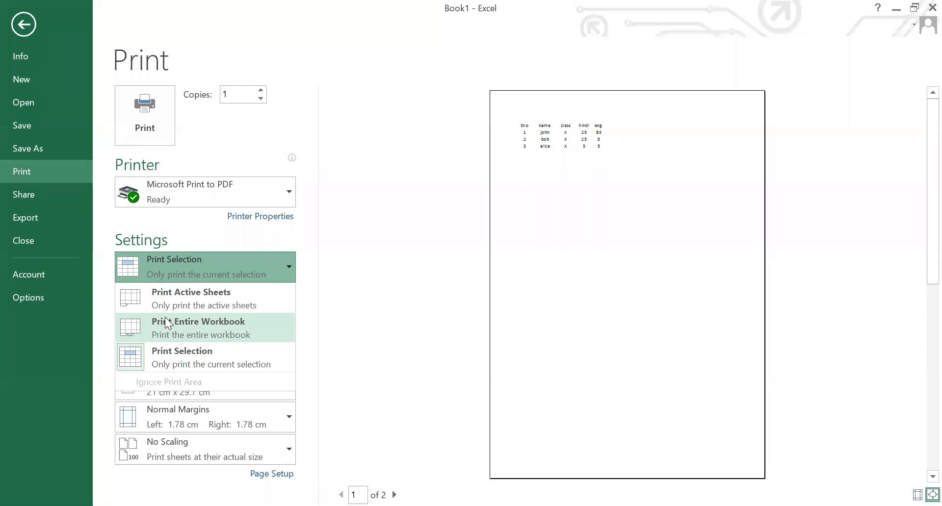
left_click(165, 317)
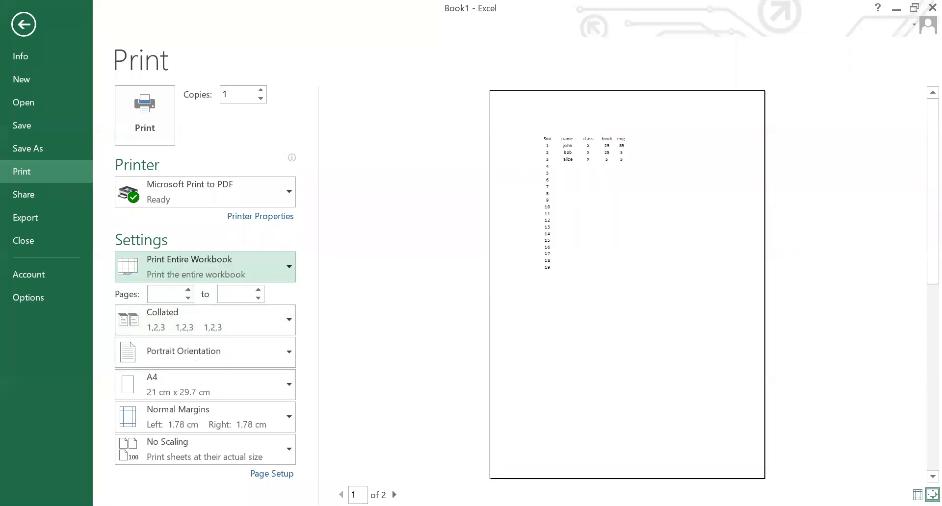
left_click(394, 495)
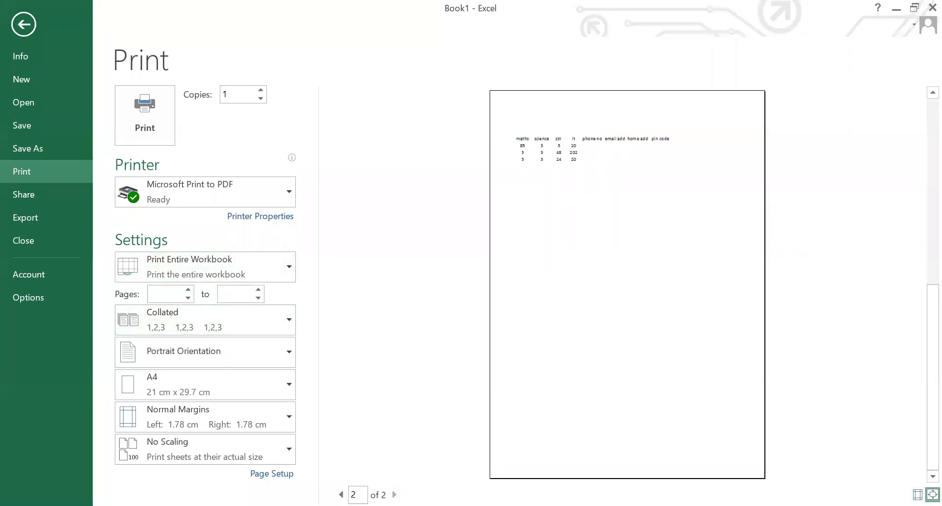
left_click(201, 275)
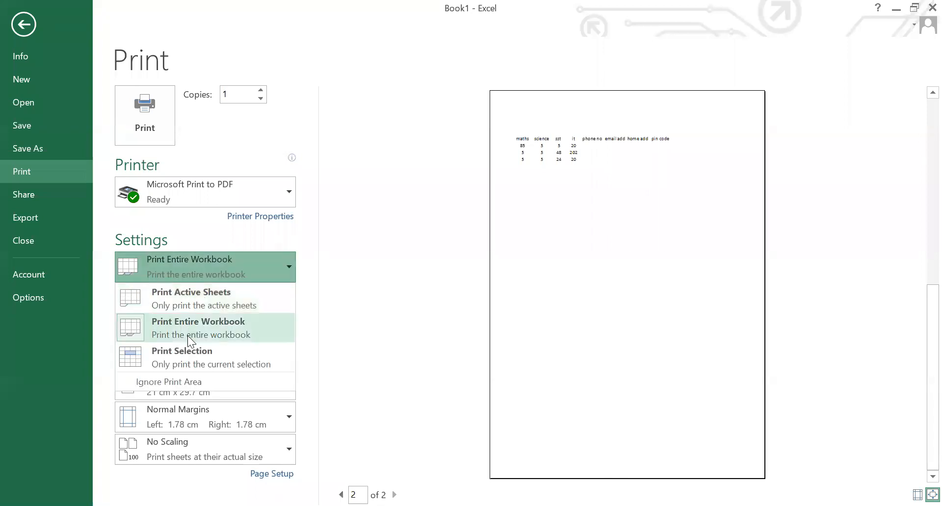
left_click(192, 351)
scroll(918, 495, "down", 1)
left_click(341, 495)
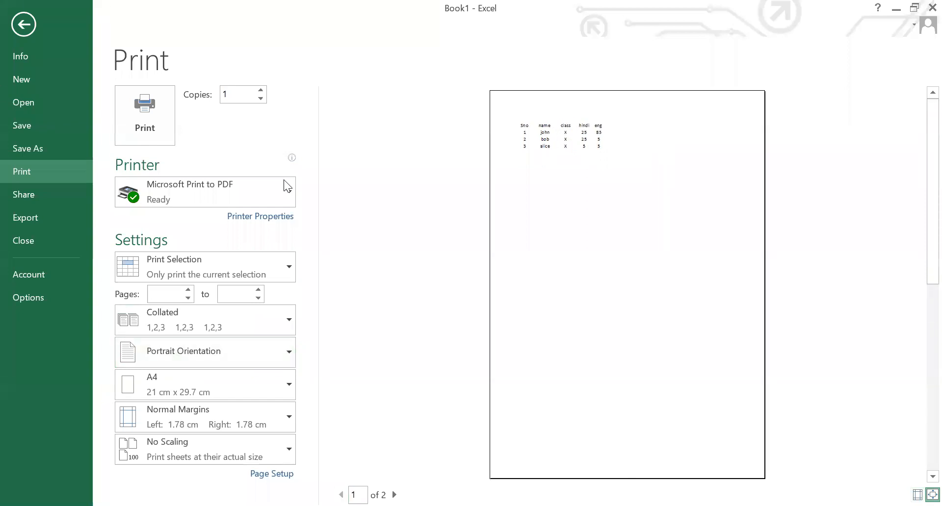
In Page Break Preview, move the vertical page break to between the phone no and email add columns, then preview the selection in print.
left_click(26, 27)
left_click(73, 71)
left_click_drag(157, 207, 270, 206)
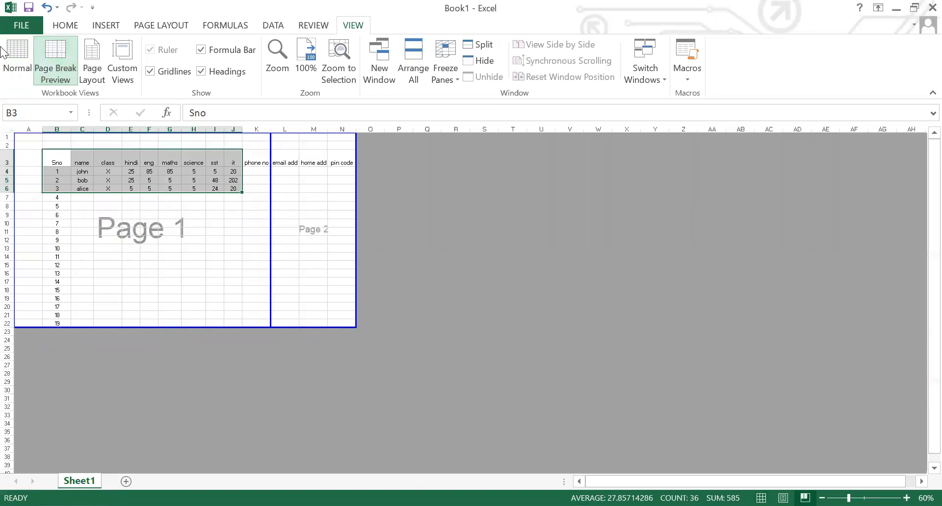
left_click(18, 56)
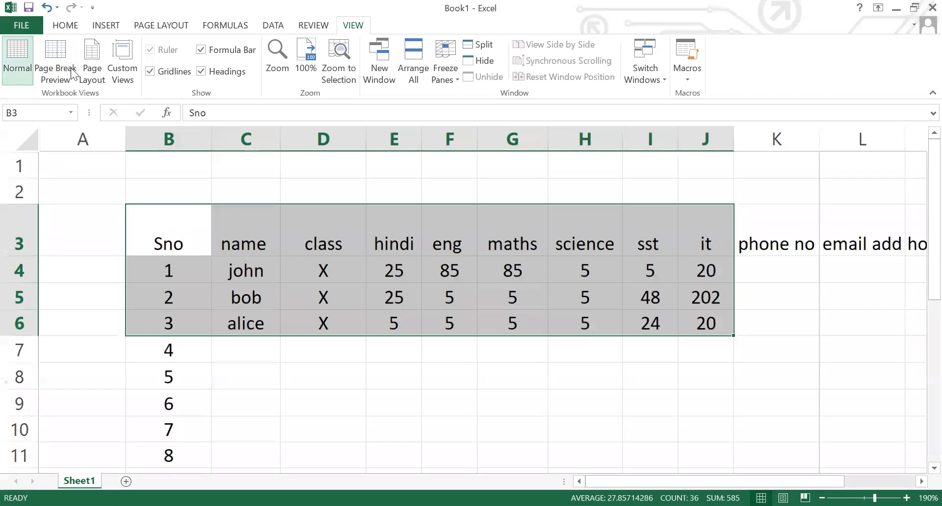
key("ctrl+p")
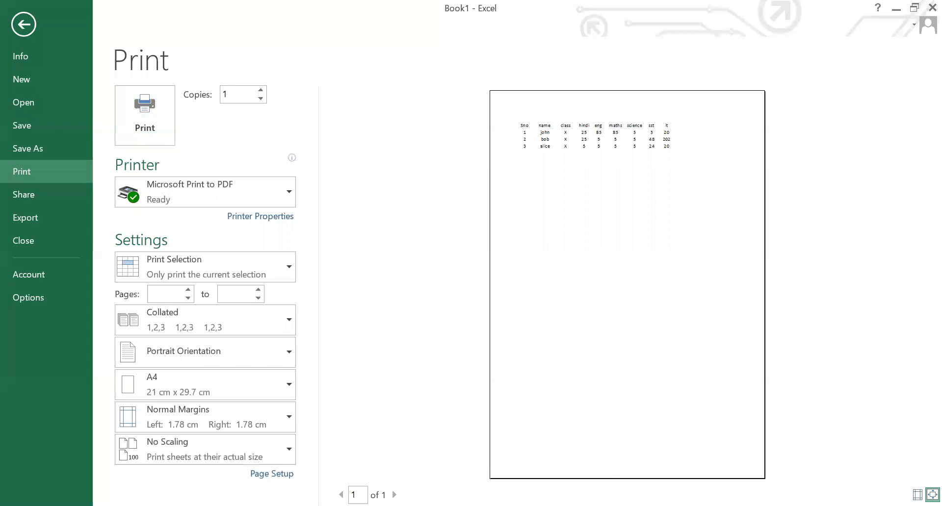
Switch the print orientation to landscape, and change the paper size to Legal.
left_click(184, 357)
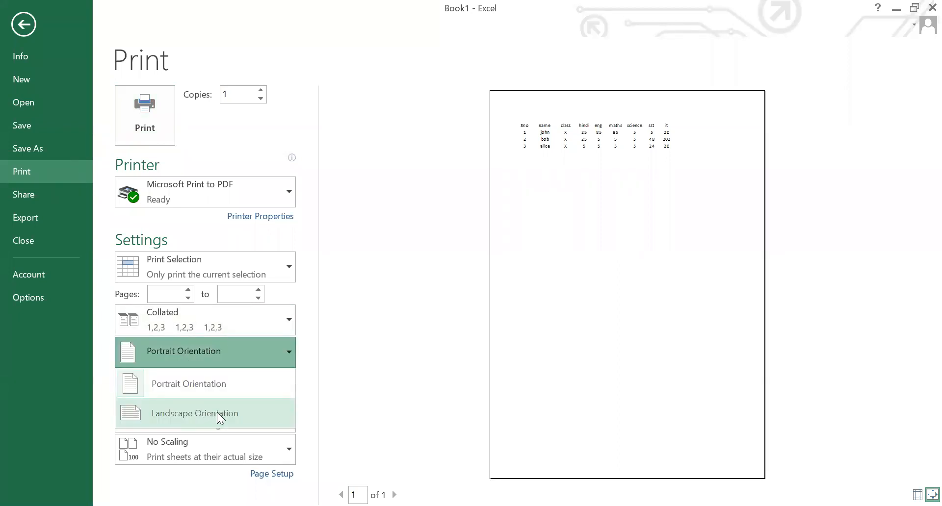
left_click(218, 415)
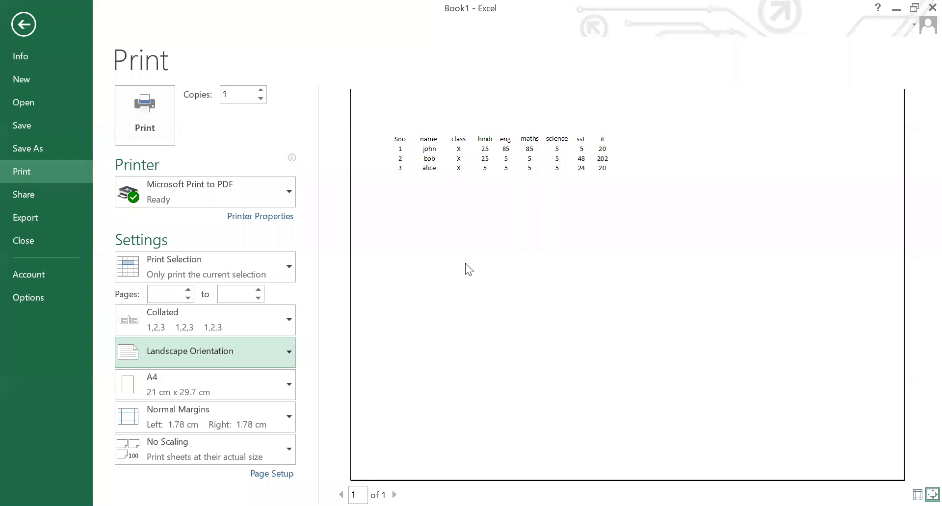
left_click(200, 393)
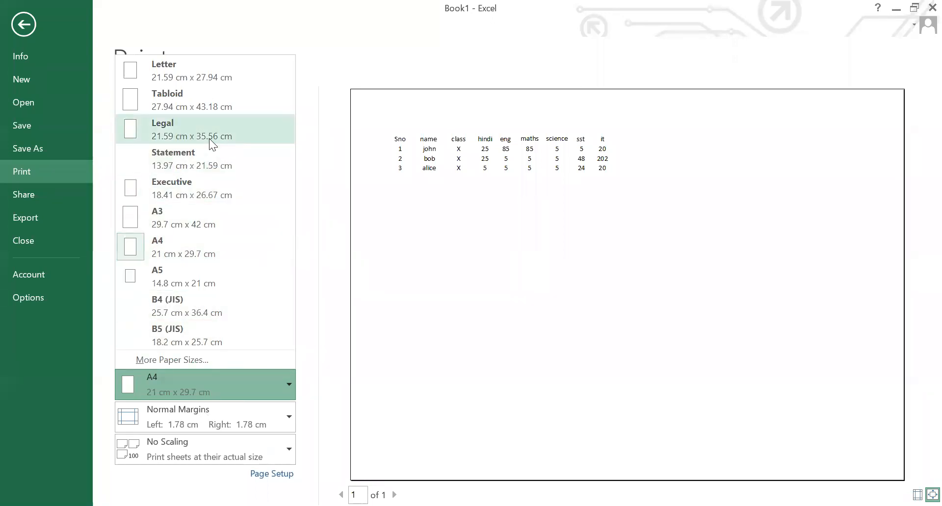
left_click(216, 126)
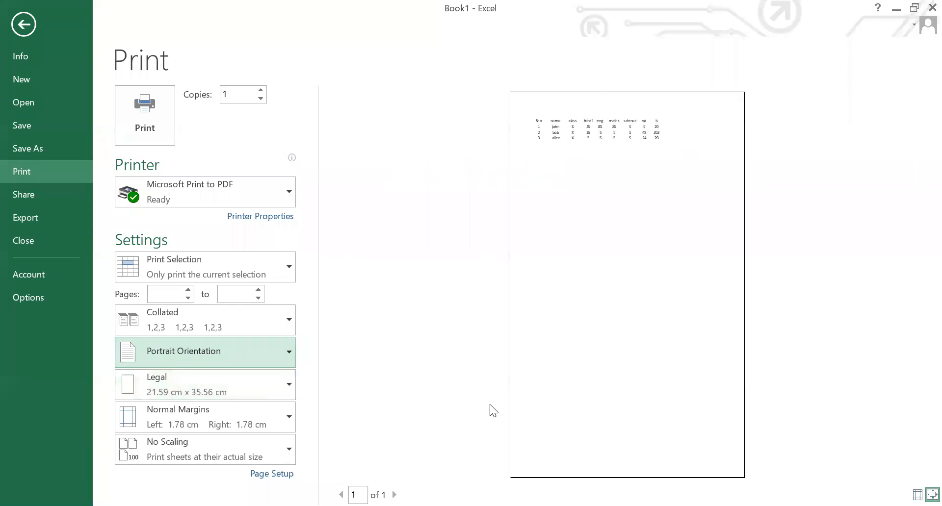
Change the paper size to A4, and finally to A3.
left_click(206, 387)
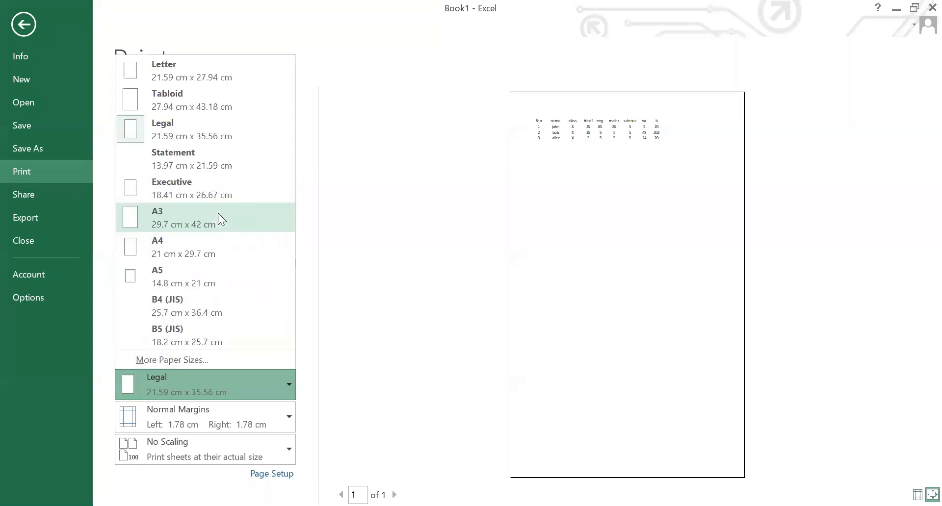
left_click(212, 244)
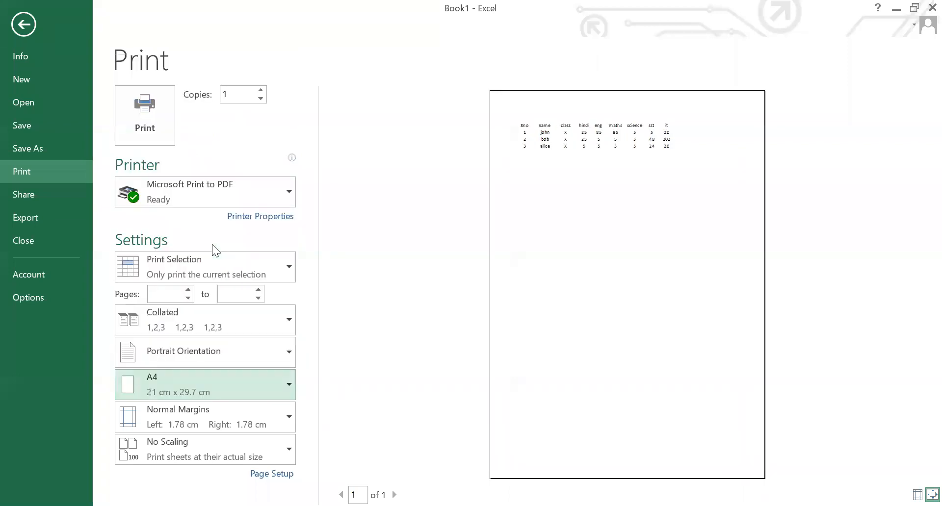
left_click(190, 377)
left_click(182, 220)
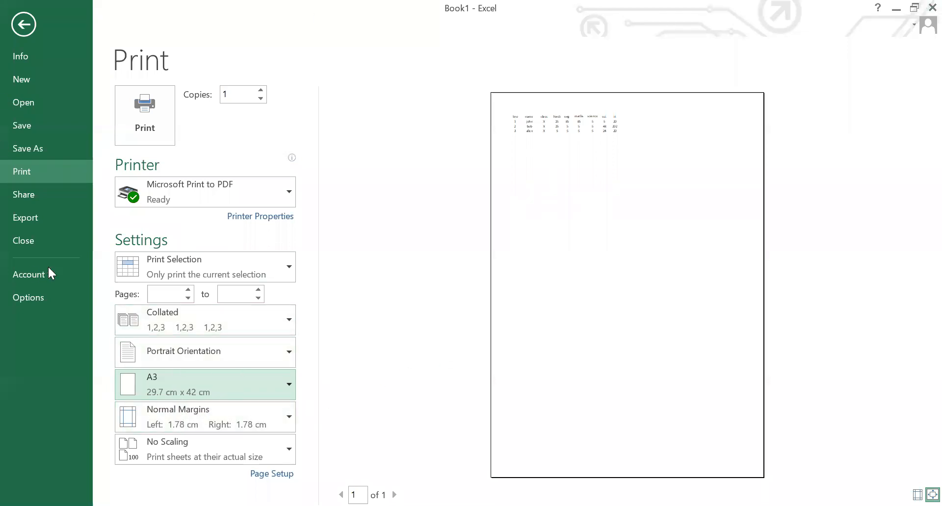
Open the custom margins dialog and raise the page's Adjust to scaling above 100% of normal size.
left_click(160, 416)
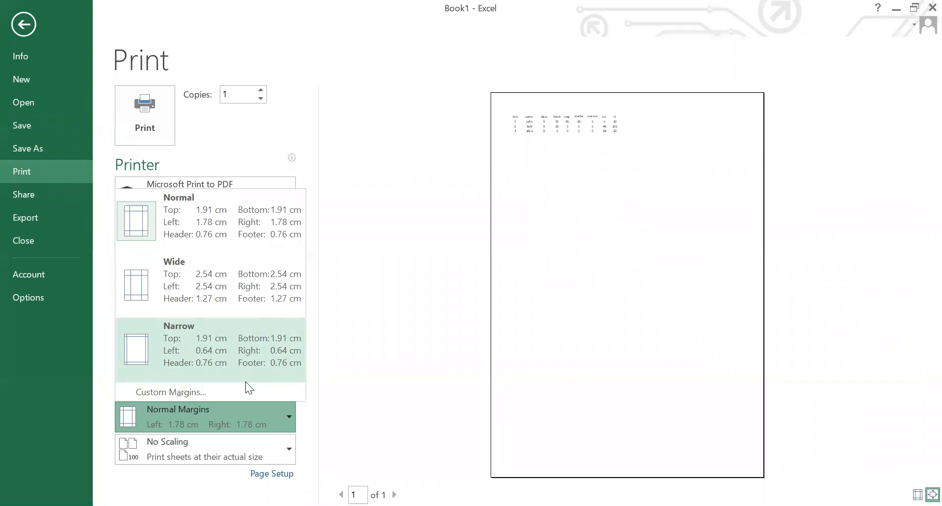
left_click(190, 390)
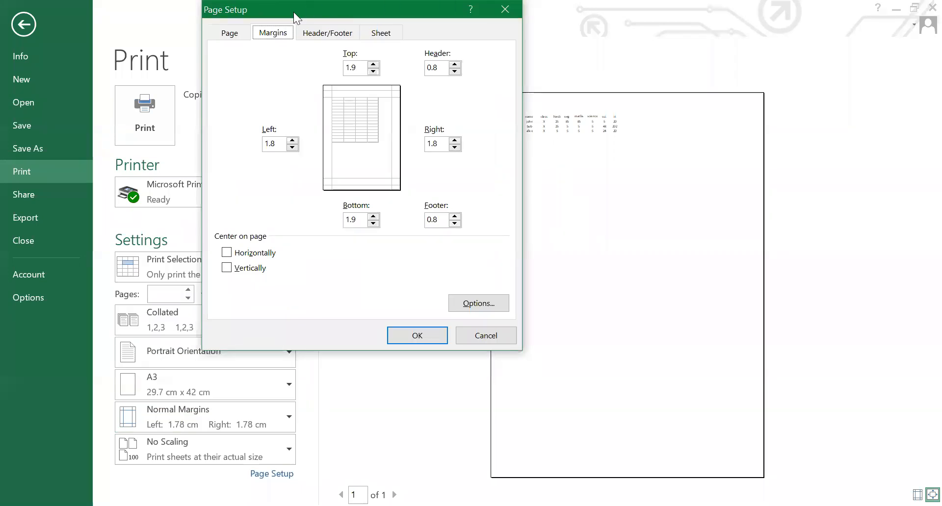
left_click_drag(294, 11, 199, 35)
left_click(129, 60)
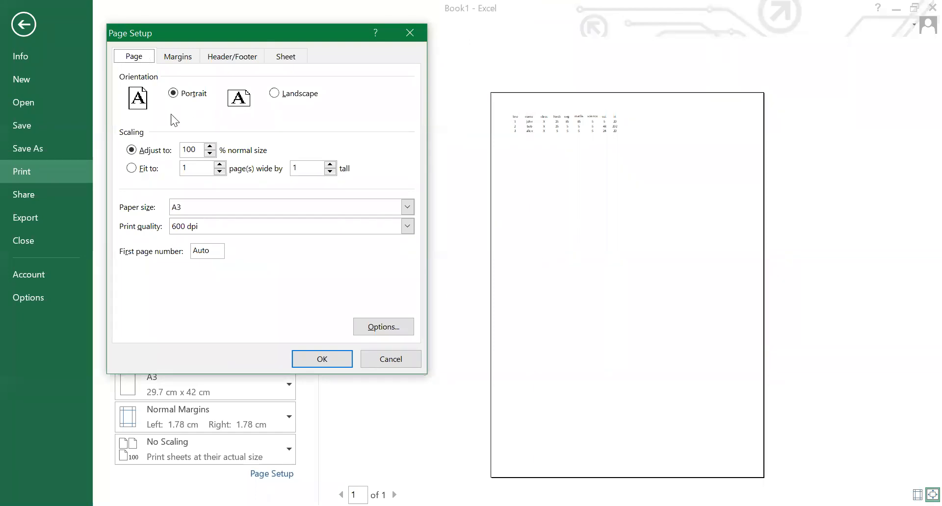
left_click(210, 147)
left_click(210, 147)
left_click(211, 146)
left_click(211, 146)
left_click(211, 147)
left_click(211, 147)
left_click(212, 147)
left_click(211, 146)
left_click(212, 147)
left_click(323, 353)
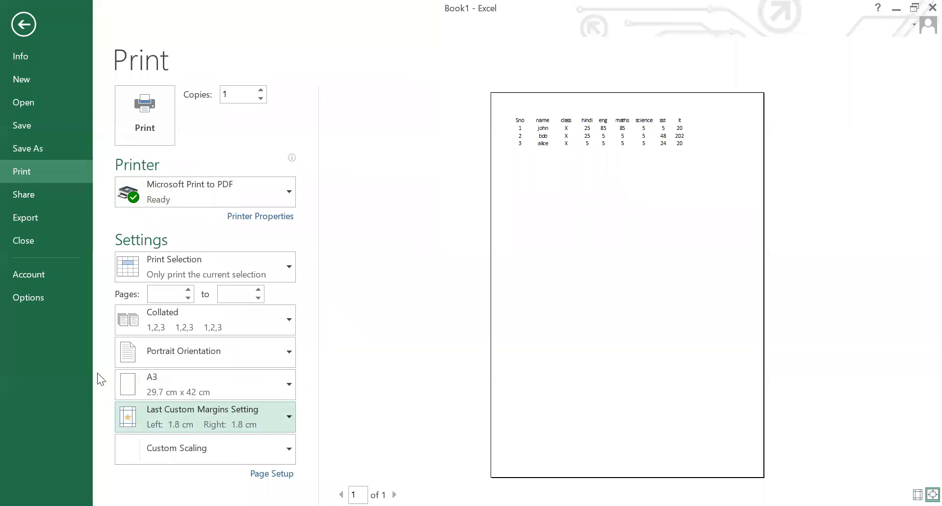
Print in landscape orientation and increase the Adjust to scaling further in Page Setup.
left_click(162, 421)
left_click(176, 396)
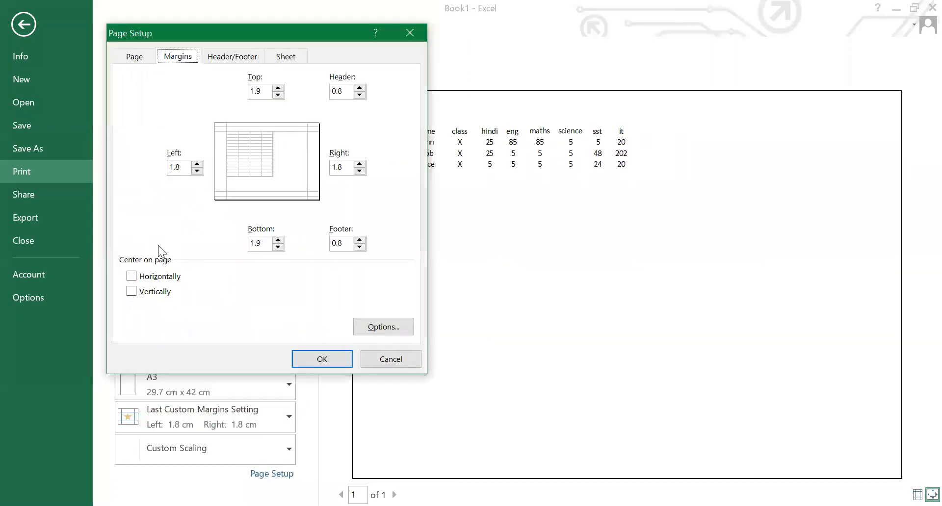
left_click(134, 57)
left_click(210, 146)
left_click(210, 146)
left_click(210, 146)
left_click(210, 146)
left_click(210, 147)
left_click(210, 146)
left_click(210, 146)
left_click(210, 146)
left_click(297, 356)
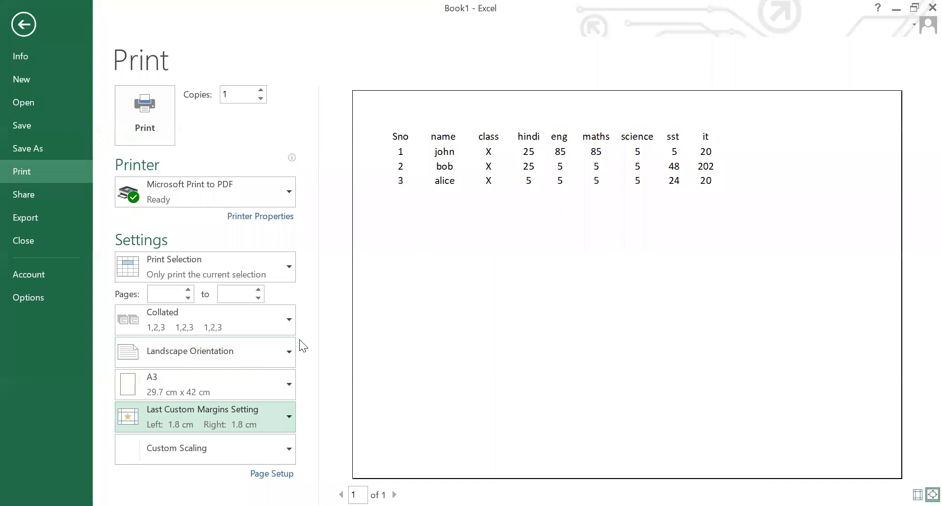
Set a custom left margin of 7.3 cm for the printed page.
left_click(185, 413)
left_click(174, 391)
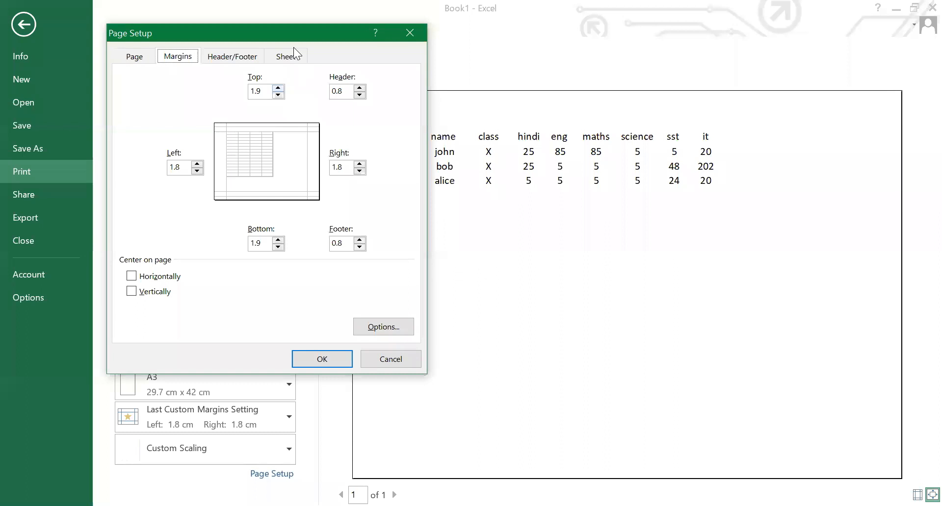
left_click_drag(249, 31, 173, 64)
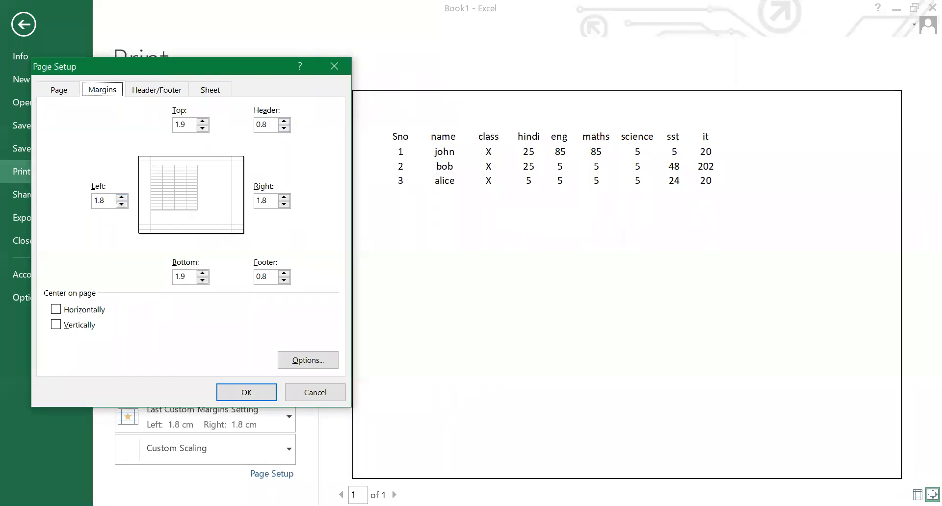
left_click(122, 197)
left_click(122, 197)
left_click(121, 198)
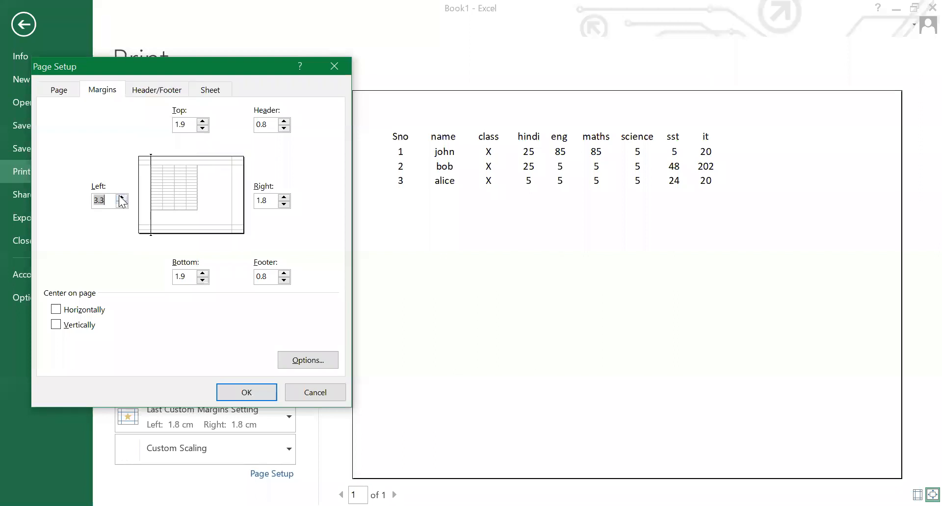
left_click(122, 198)
left_click(122, 197)
left_click(247, 392)
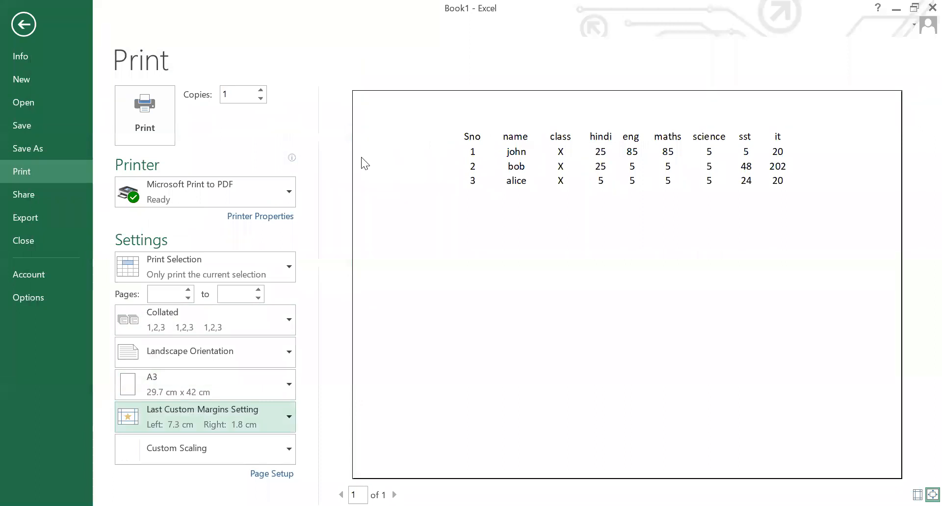
left_click(389, 167)
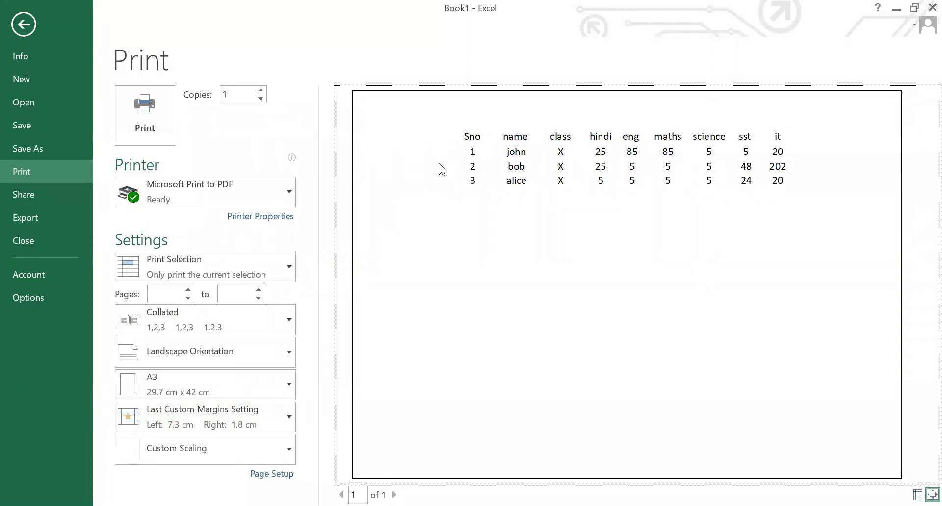
Review the Header/Footer and Sheet options in Page Setup.
left_click(171, 414)
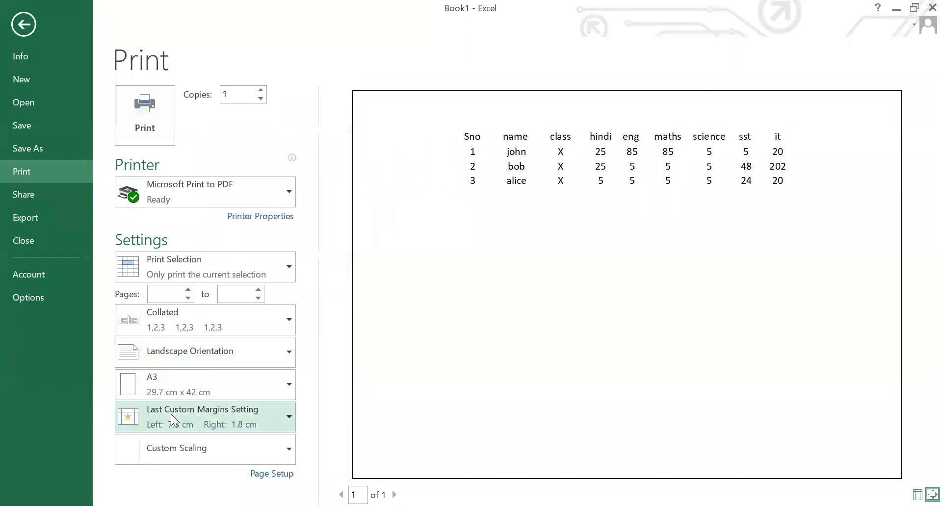
left_click(172, 394)
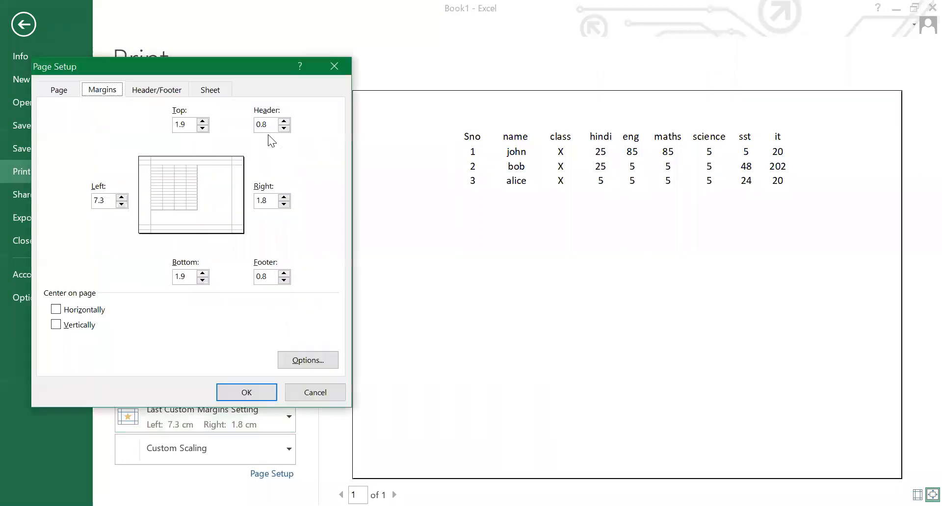
left_click(151, 89)
left_click(212, 90)
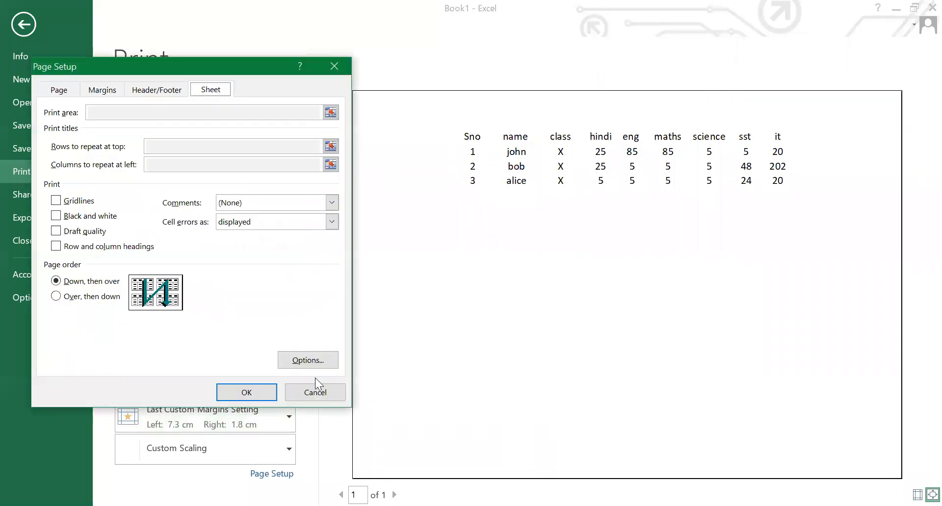
left_click(747, 116)
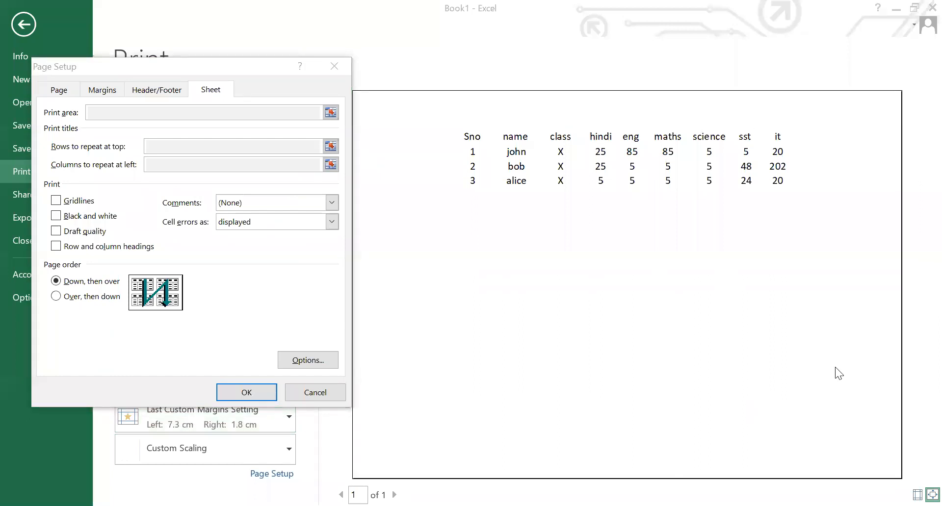
Center the printed selection on the page both horizontally and vertically.
left_click(103, 90)
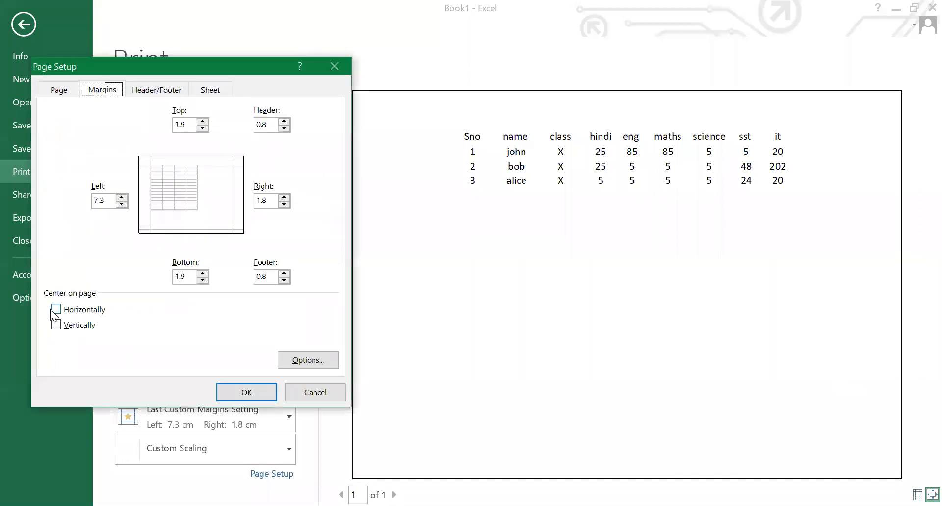
left_click(79, 310)
left_click(71, 325)
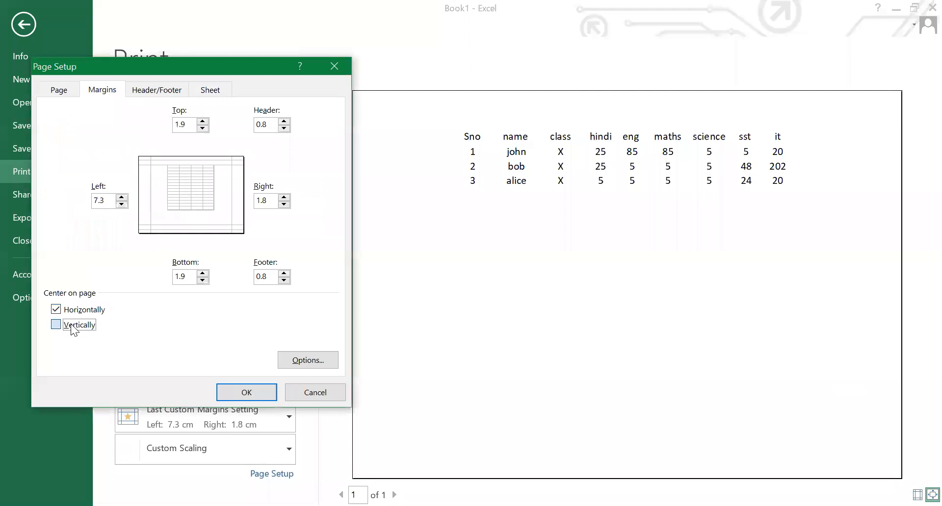
left_click(63, 325)
left_click(68, 310)
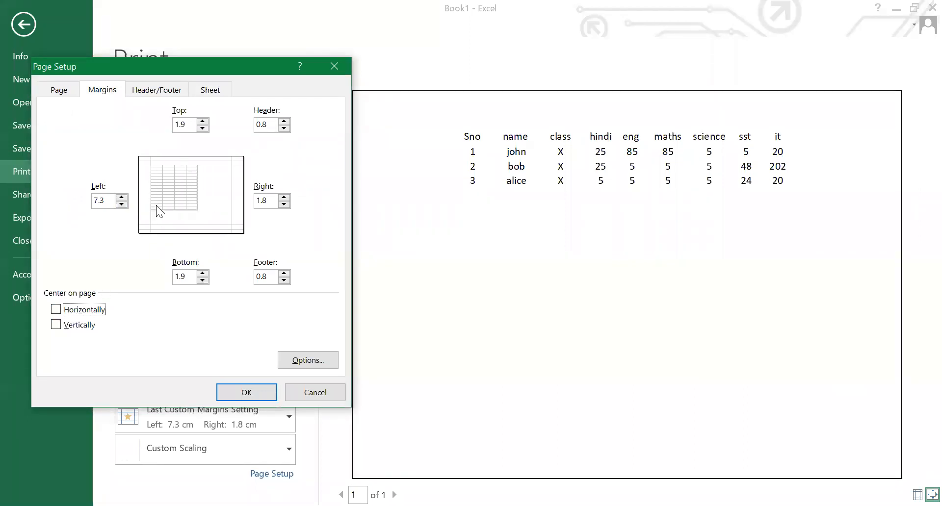
left_click(83, 310)
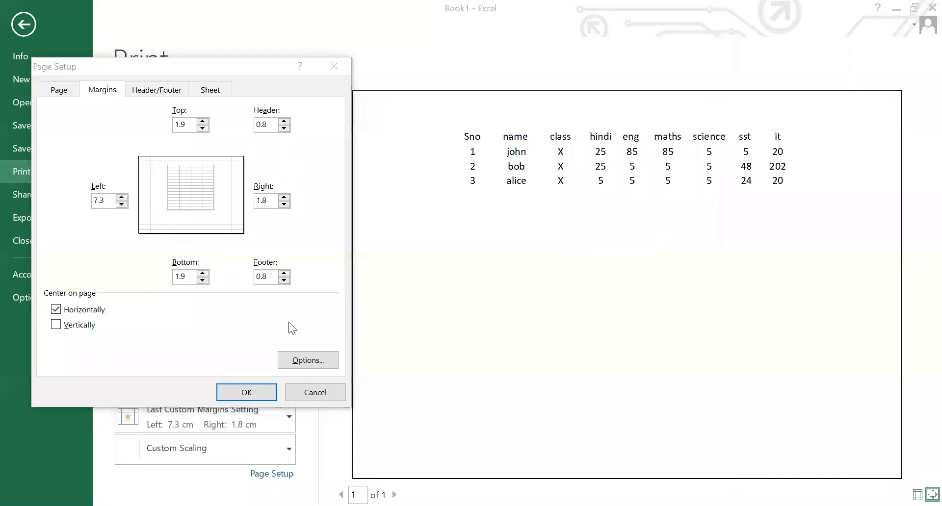
left_click(74, 326)
left_click(247, 393)
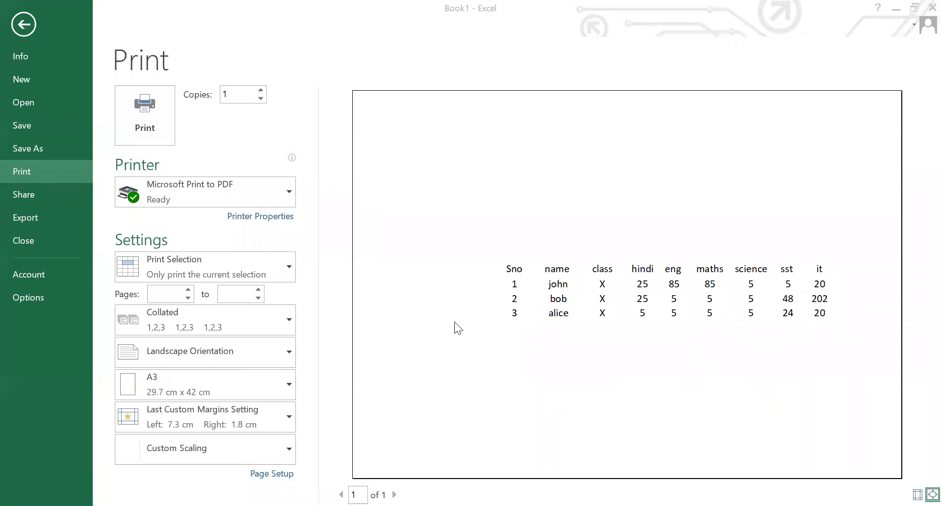
left_click(330, 396)
Return to the worksheet and, in Page Break Preview, shrink the print area so it ends after the sst column.
left_click(24, 24)
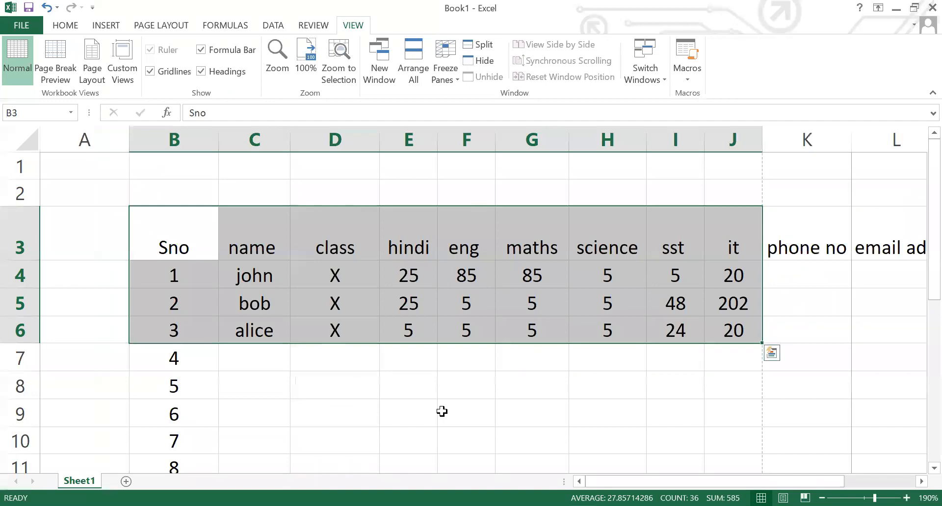
key("alt+Tab")
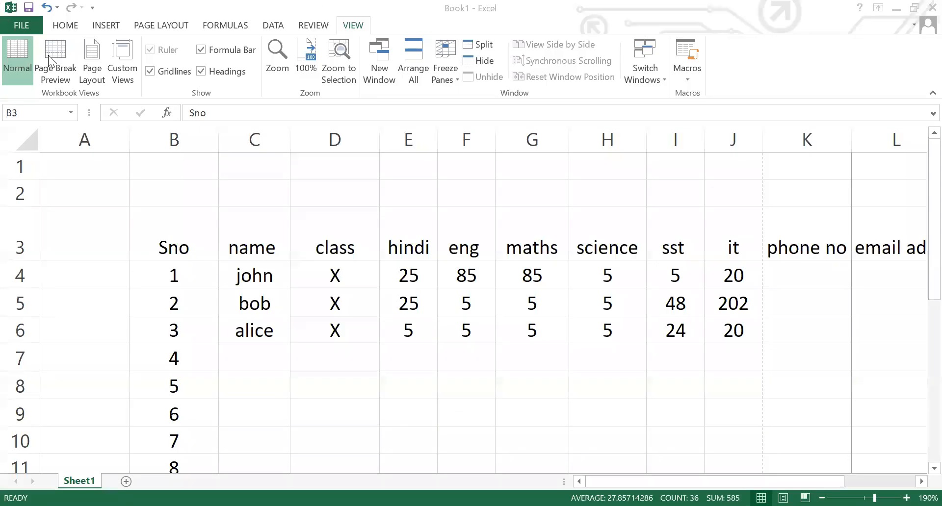
left_click(452, 211)
left_click(56, 62)
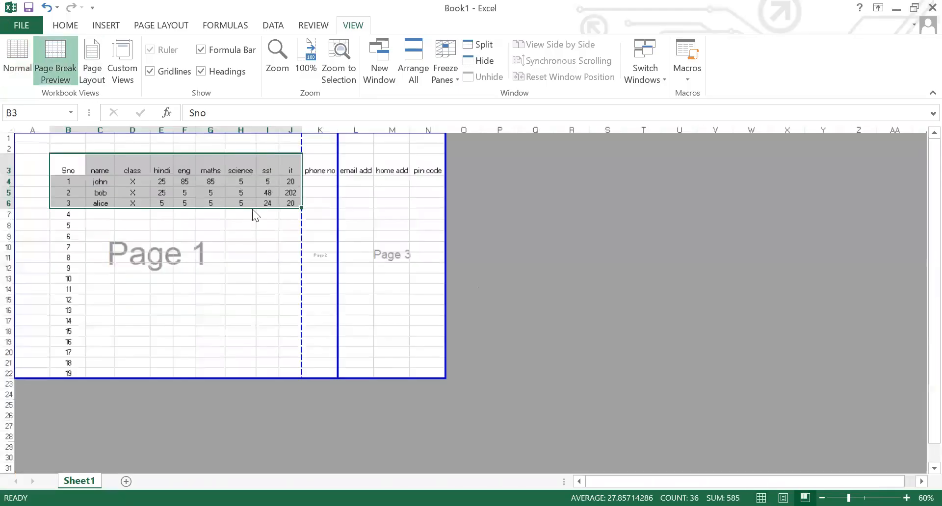
left_click_drag(356, 195, 212, 206)
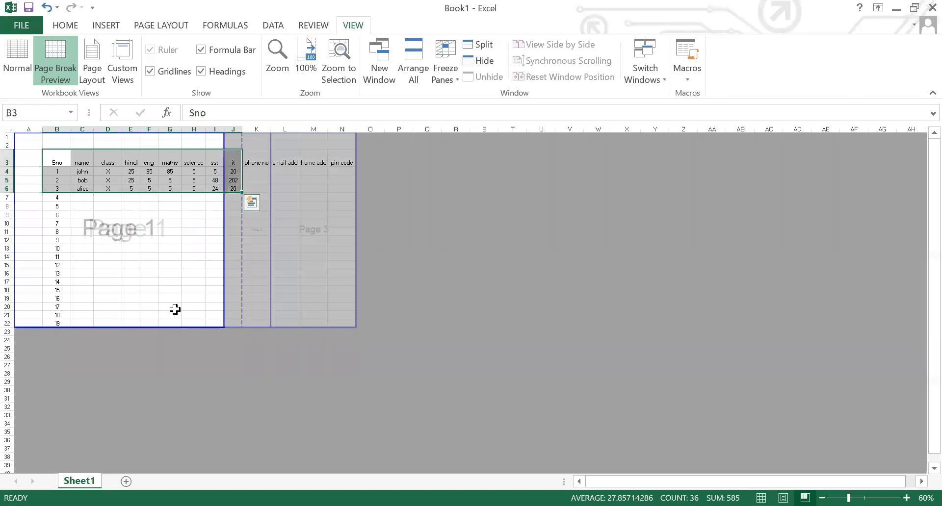
left_click_drag(310, 257, 290, 324)
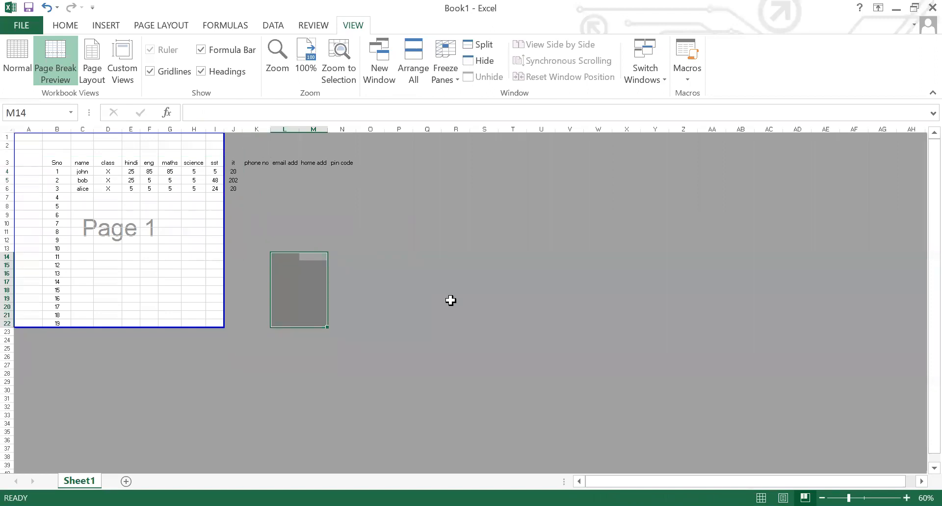
Pull the print area's lower edge up to row 7 and extend its right edge to include the pin code column.
key("alt+Tab")
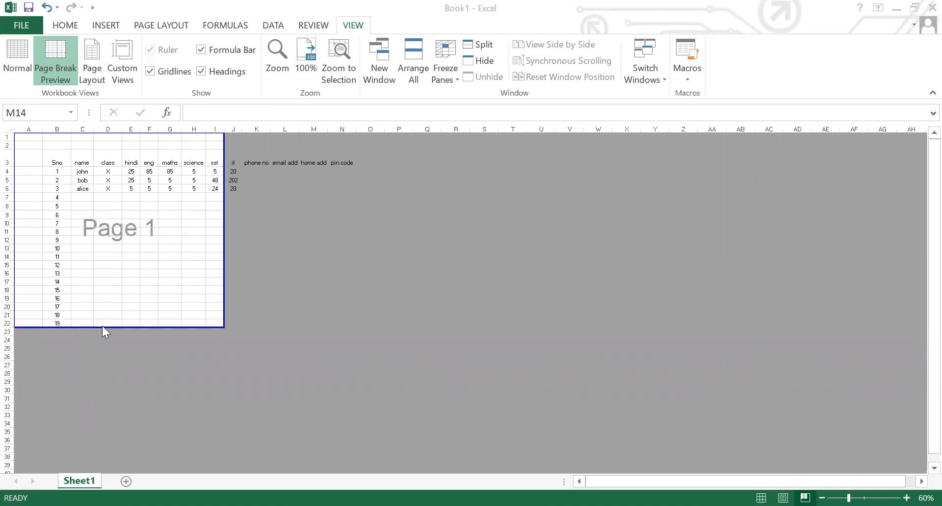
left_click_drag(102, 326, 121, 201)
left_click_drag(224, 162, 357, 177)
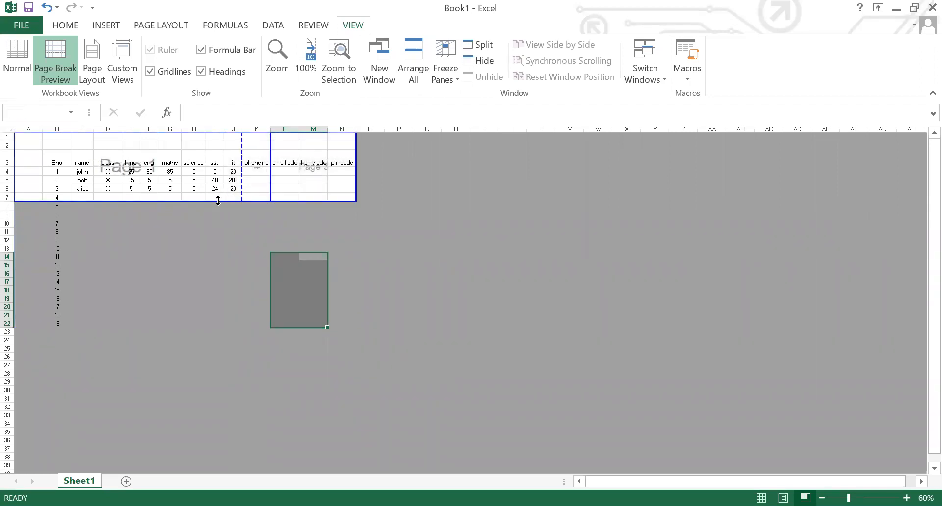
Move the dashed page break to between the class and hindi columns, and extend the print area down to row 14.
left_click_drag(240, 172, 109, 180)
left_click(51, 206)
left_click(189, 205)
left_click(323, 206)
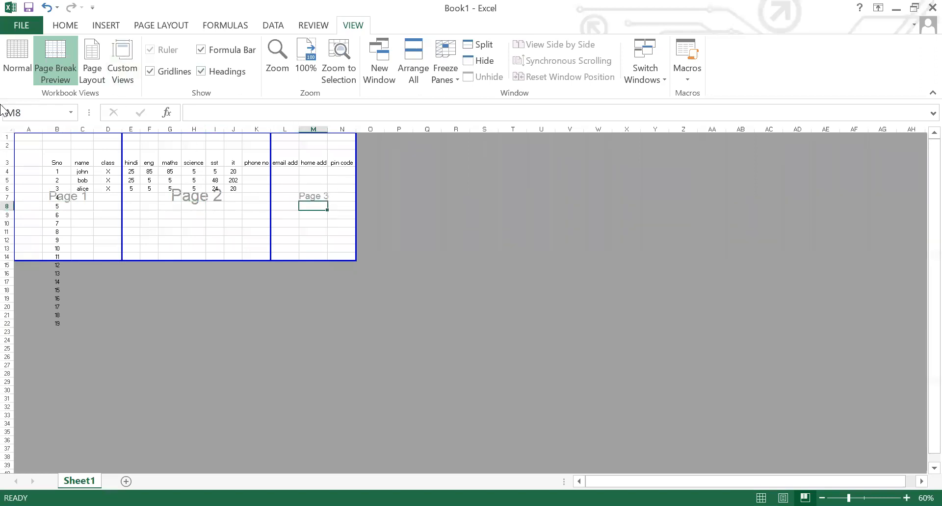
Switch the worksheet from Page Break Preview back to Normal view.
left_click(18, 53)
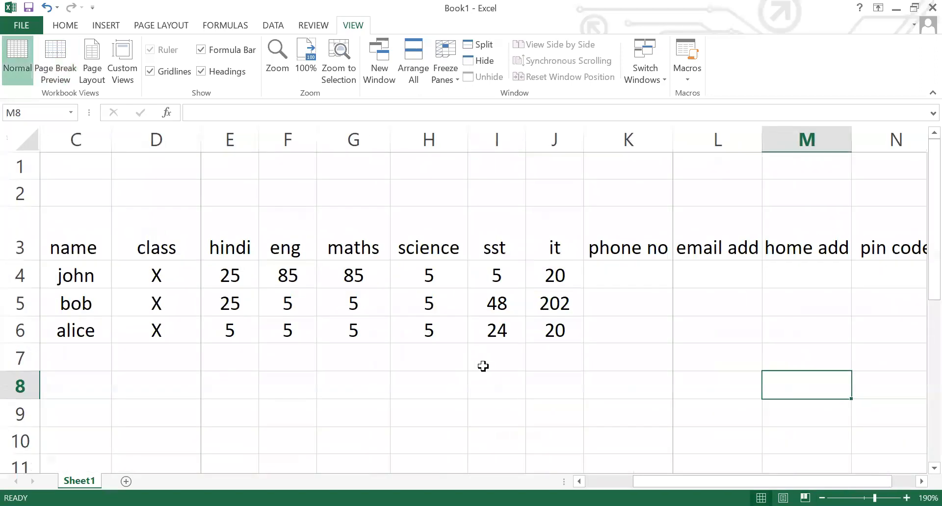
left_click(503, 375)
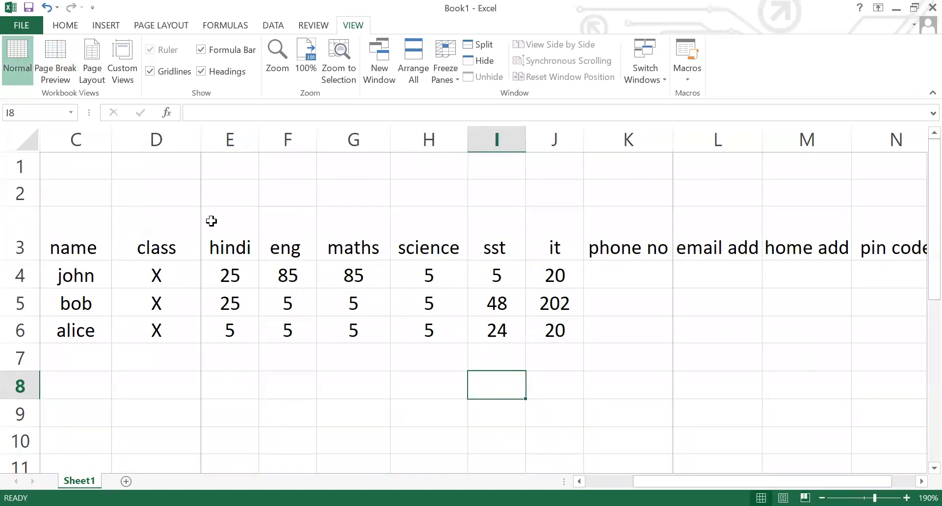
left_click_drag(203, 387, 206, 412)
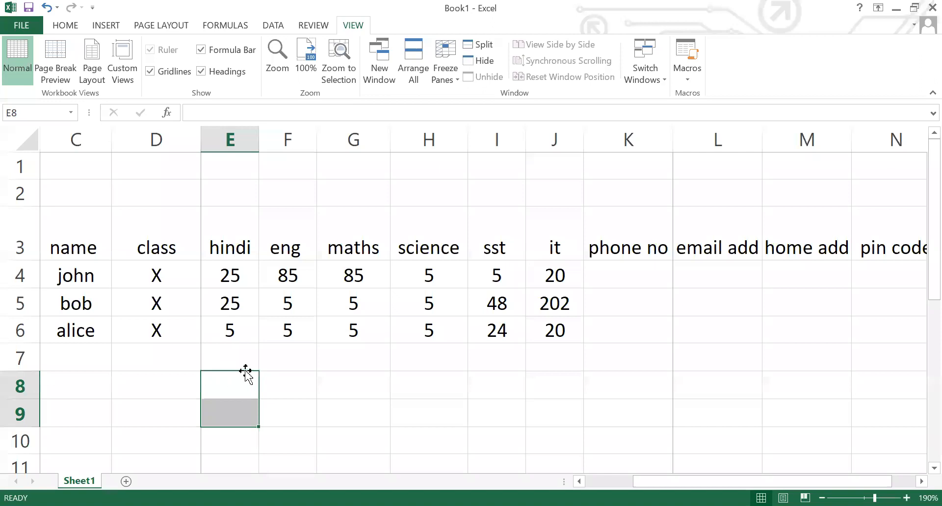
Zoom the worksheet in to 280%.
left_click(906, 498)
left_click(907, 498)
left_click(906, 498)
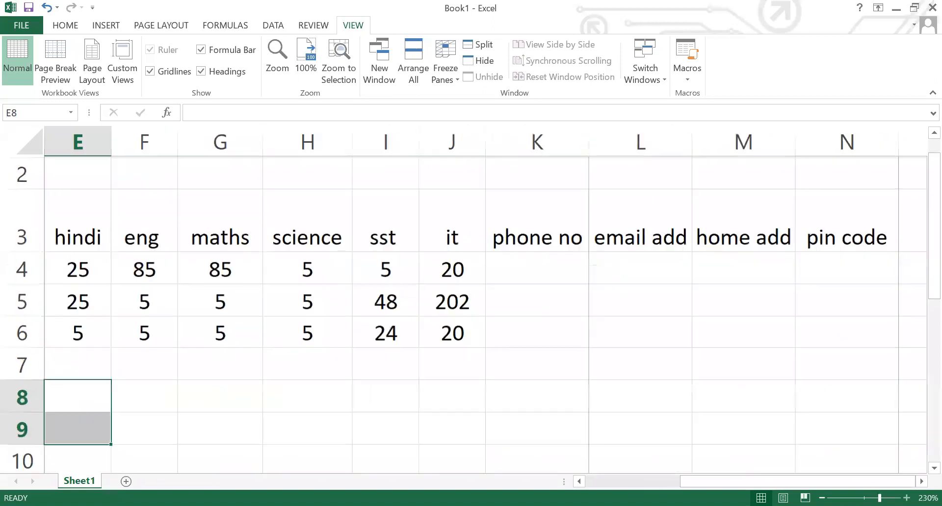
left_click(907, 498)
left_click(907, 498)
left_click(907, 498)
left_click(907, 498)
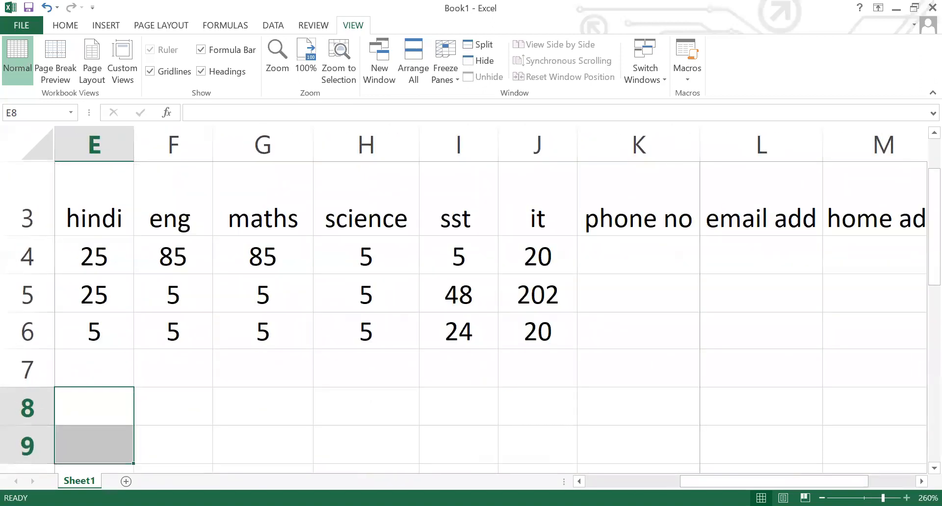
left_click(907, 498)
left_click(907, 498)
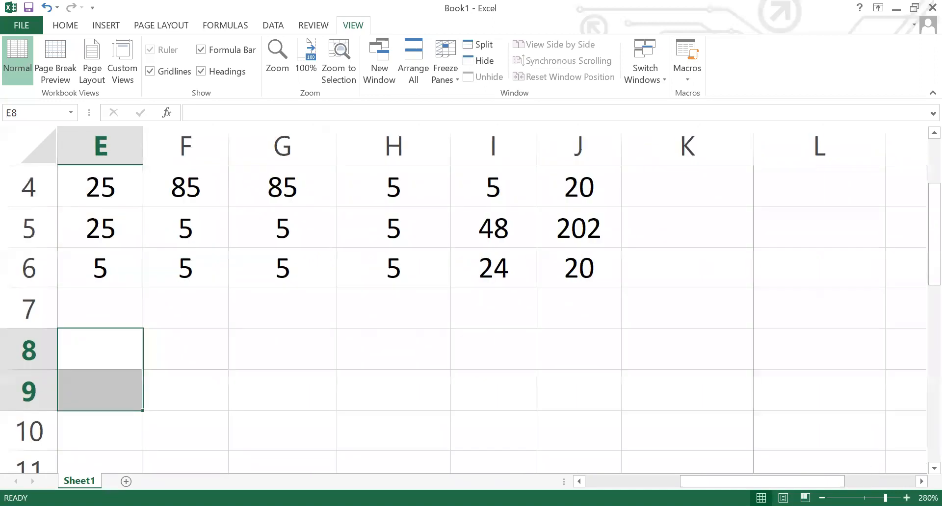
left_click(540, 382)
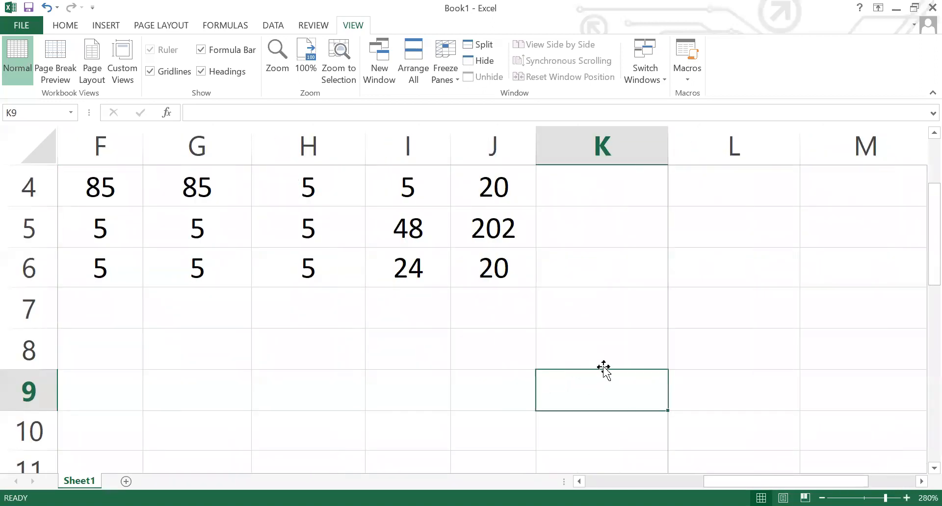
left_click(656, 344)
left_click(803, 347)
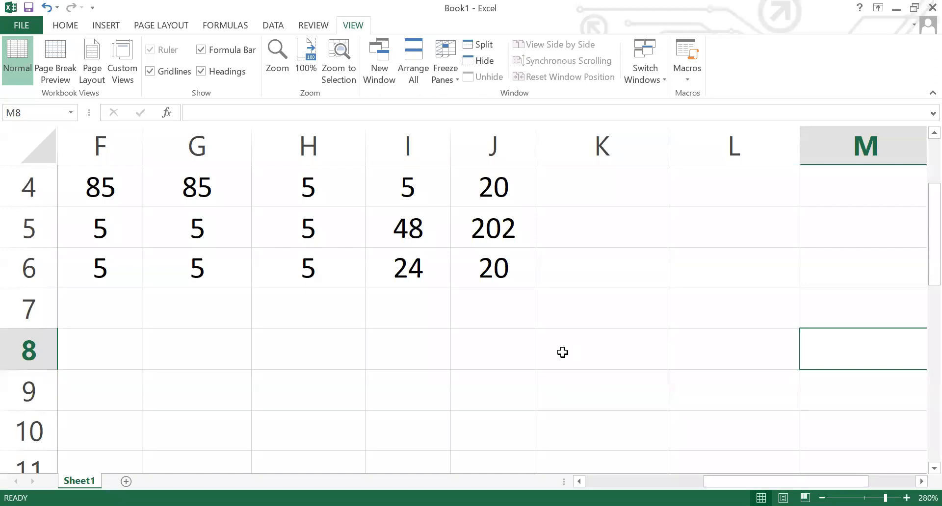
left_click(882, 438)
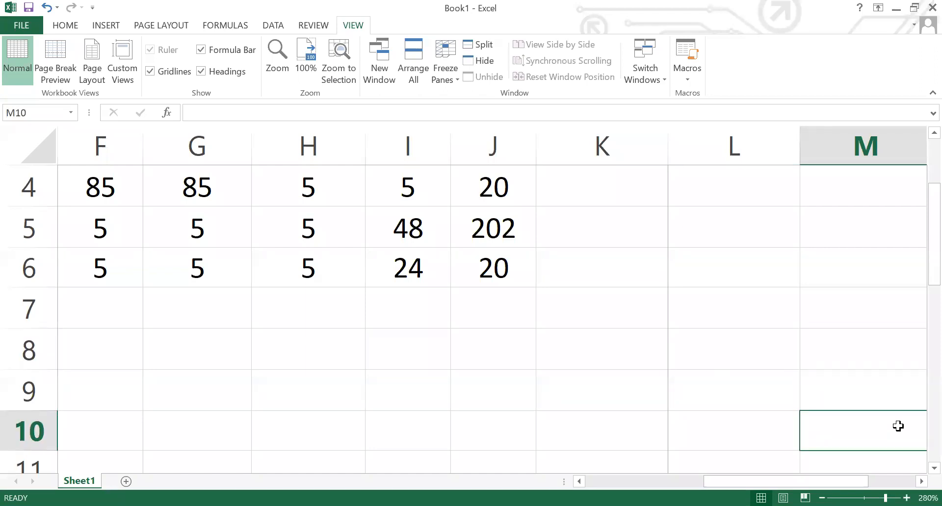
left_click(184, 354)
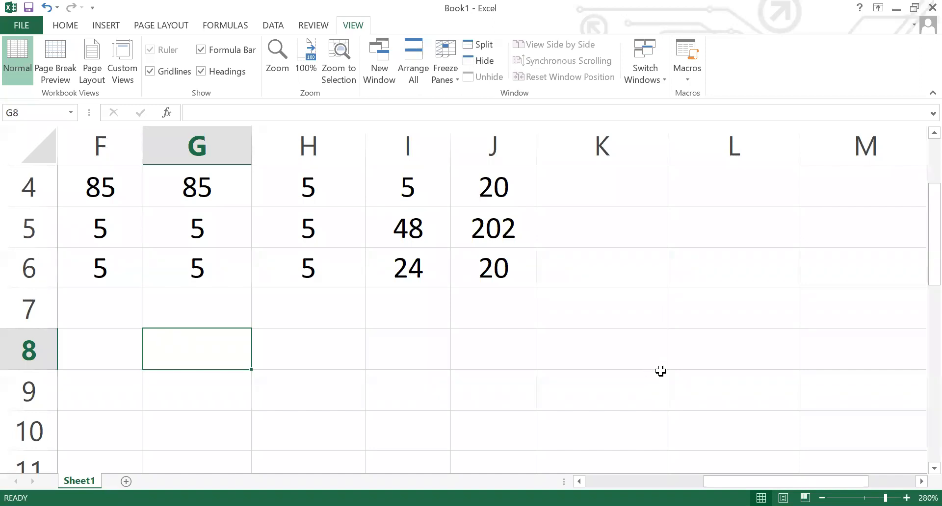
Zoom the worksheet out to 90%, and bring it back up to 140%.
left_click_drag(886, 499, 861, 499)
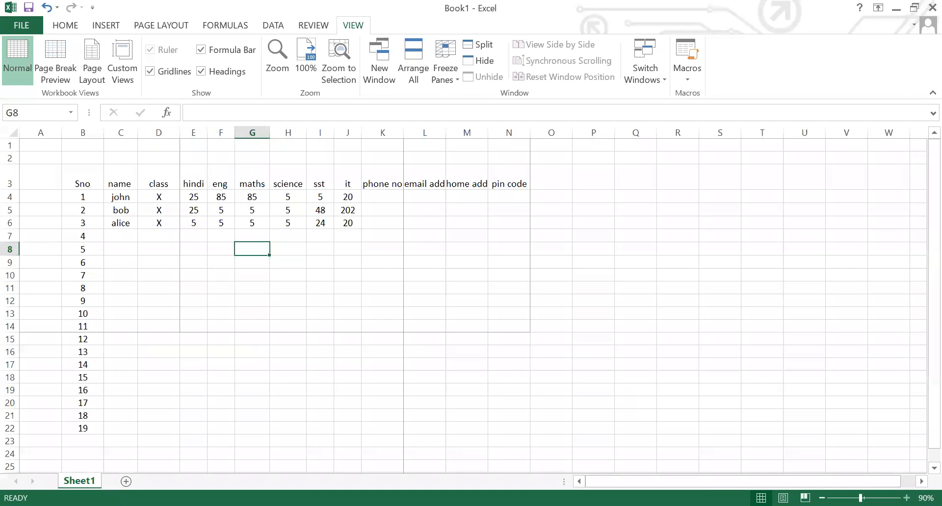
scroll(797, 316, "up", 5, "ctrl")
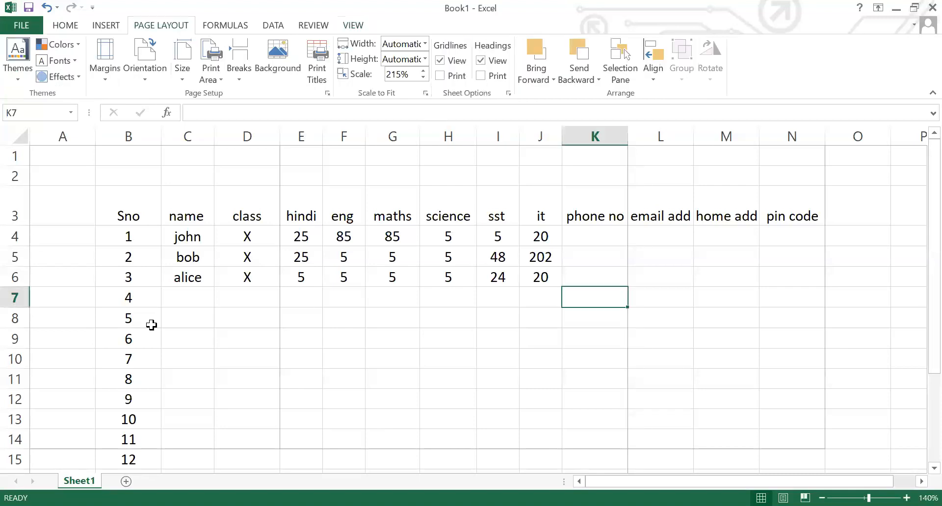
left_click(193, 255)
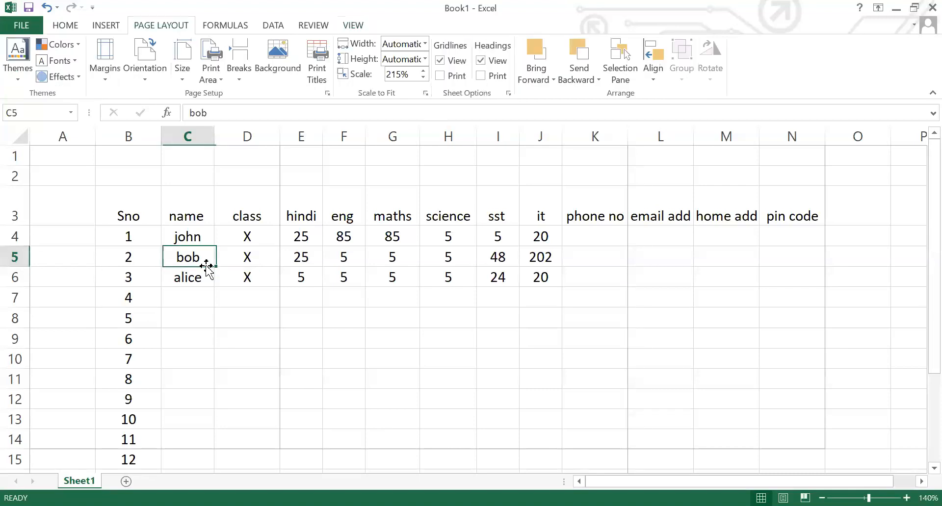
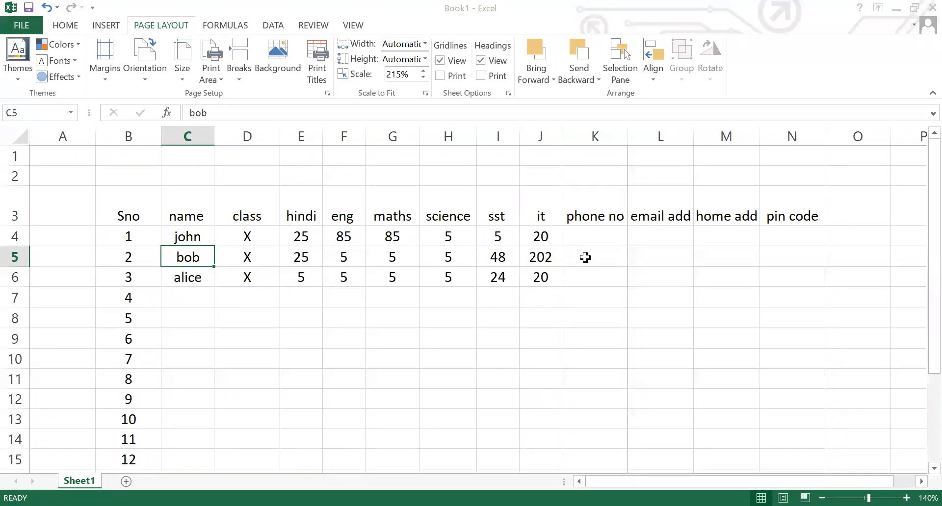
left_click(369, 260)
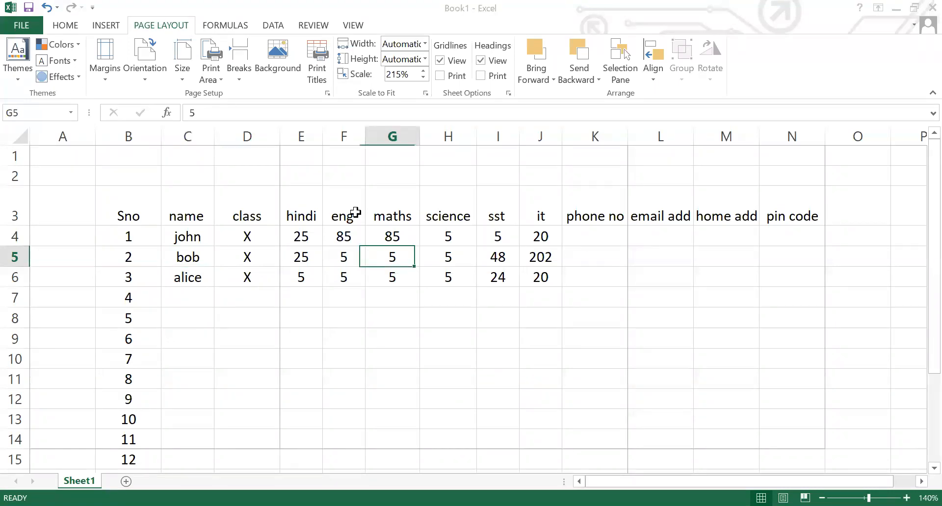
Review the margin presets and the custom margin settings in Page Setup, and close the dialog without editing.
left_click(112, 77)
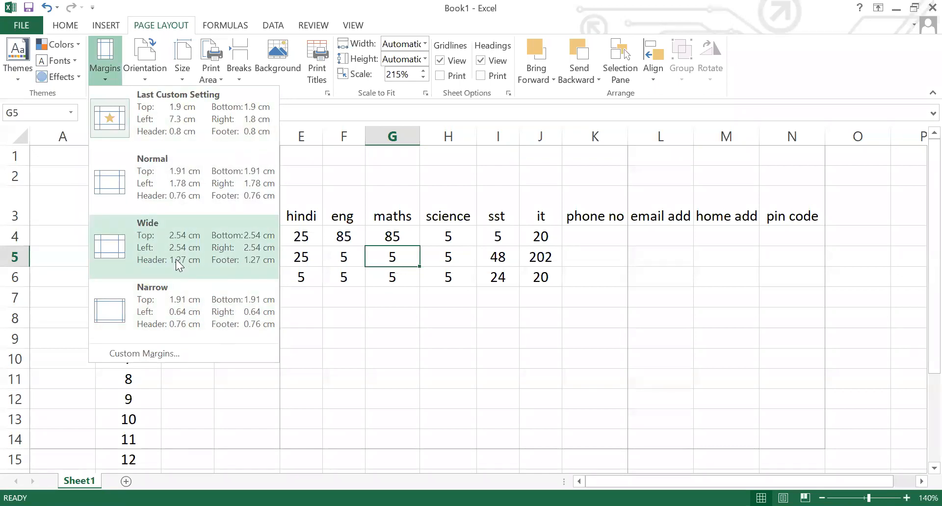
left_click(167, 355)
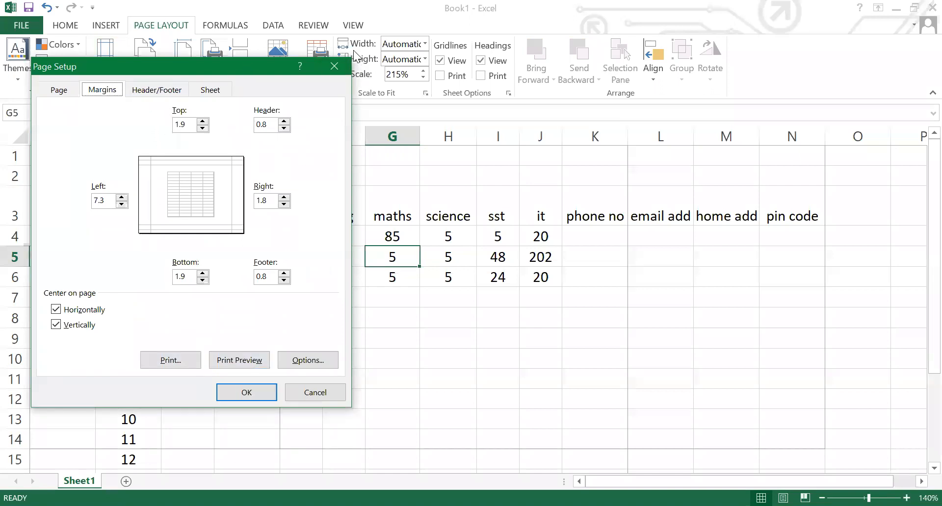
left_click(344, 65)
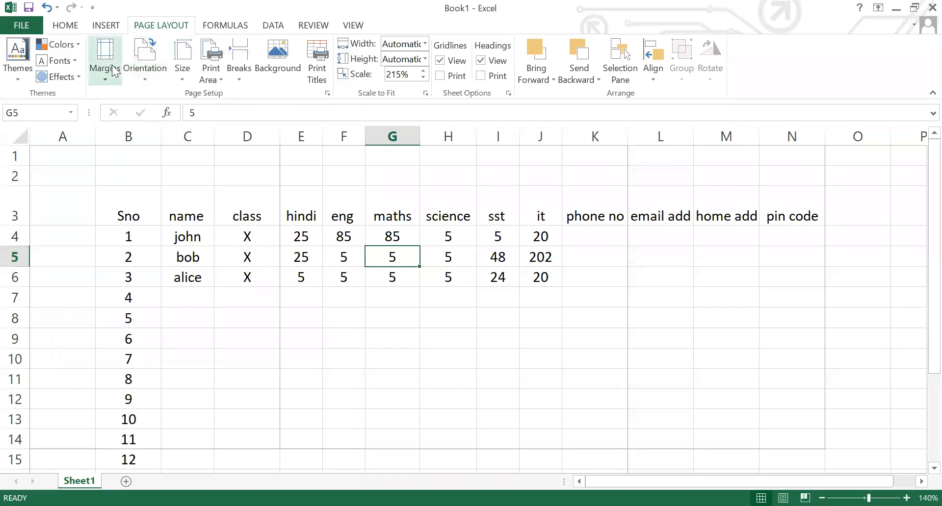
Check the page orientation choices and set the paper size to A4.
left_click(152, 77)
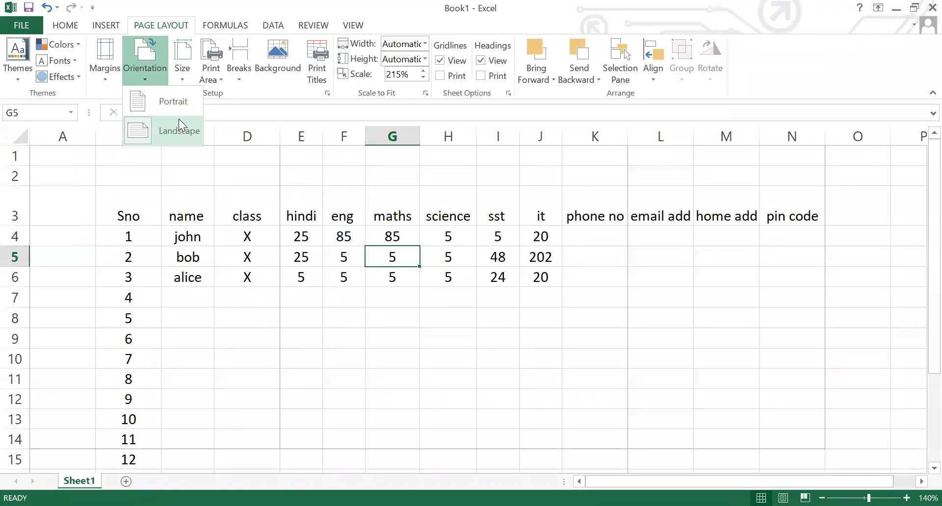
left_click(193, 161)
left_click(180, 70)
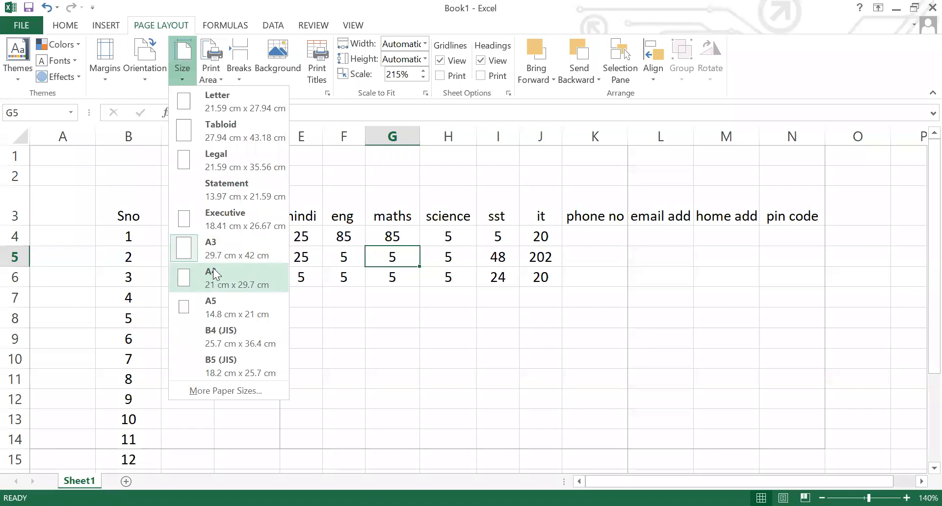
left_click(174, 71)
left_click(175, 72)
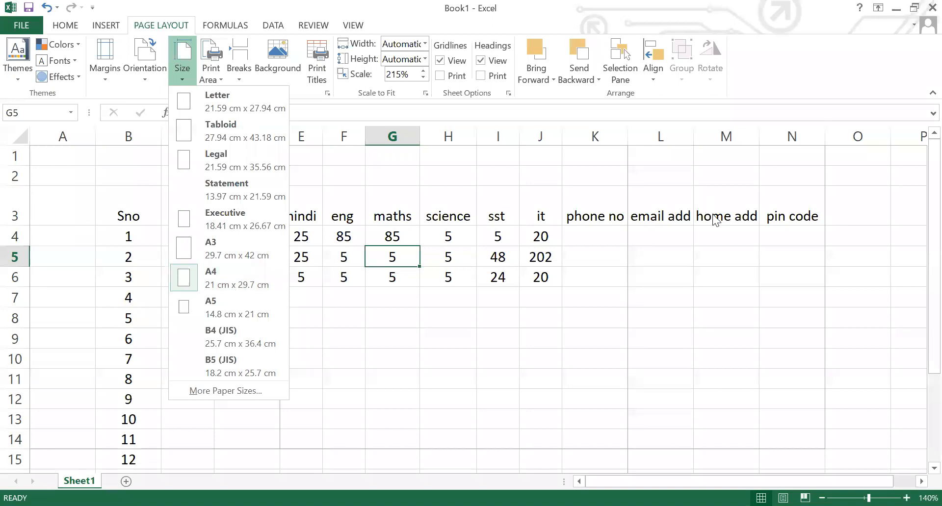
left_click(514, 237)
Set the single cell G5 as the print area, accepting the one-cell selection.
left_click(214, 79)
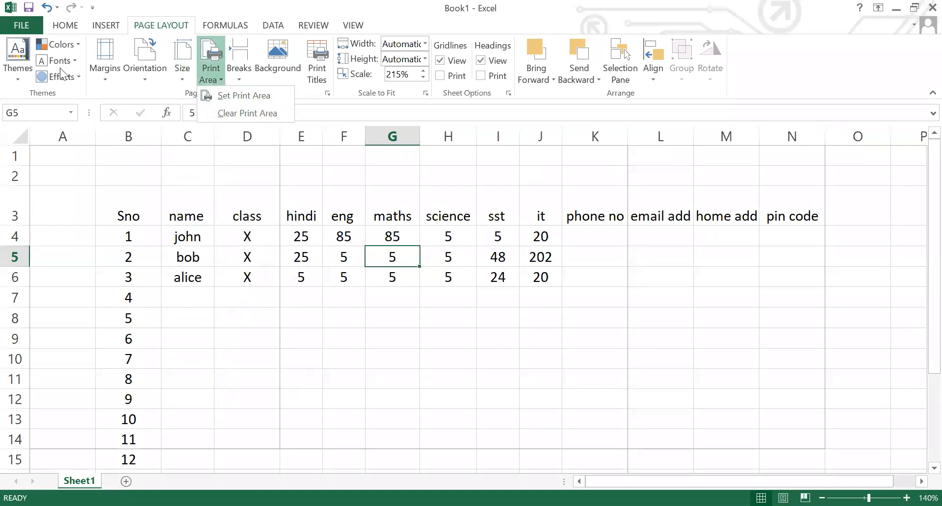
left_click(231, 98)
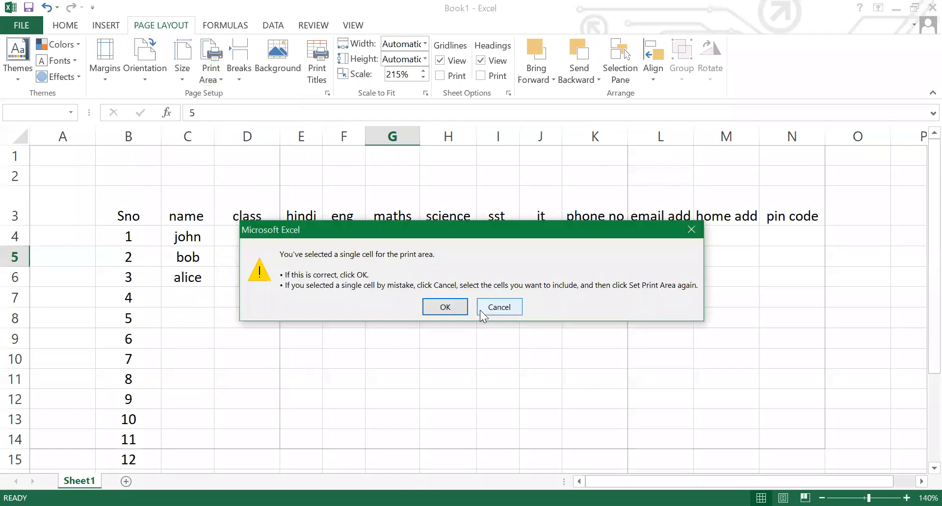
left_click(442, 309)
left_click(188, 339)
Set the table range B3:J6, from the Sno header to the last it mark, as the print area.
left_click_drag(129, 216, 542, 272)
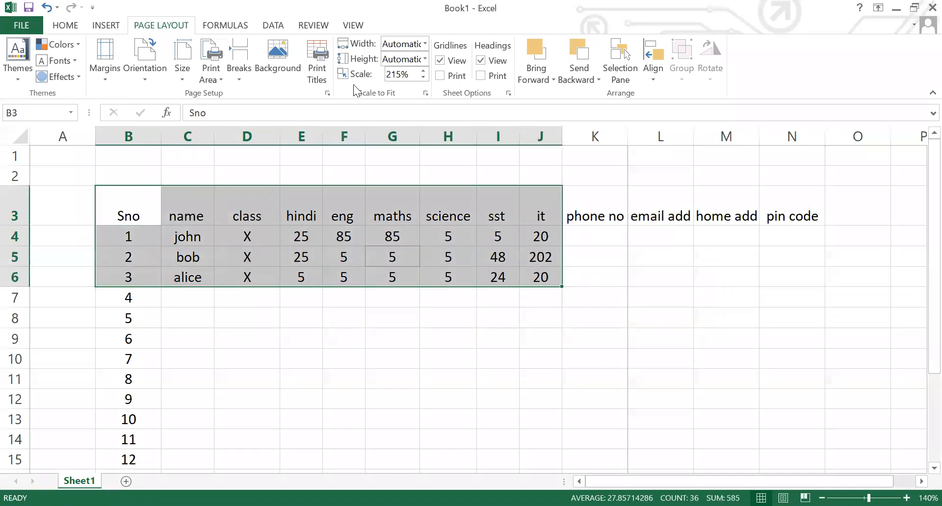
left_click(209, 87)
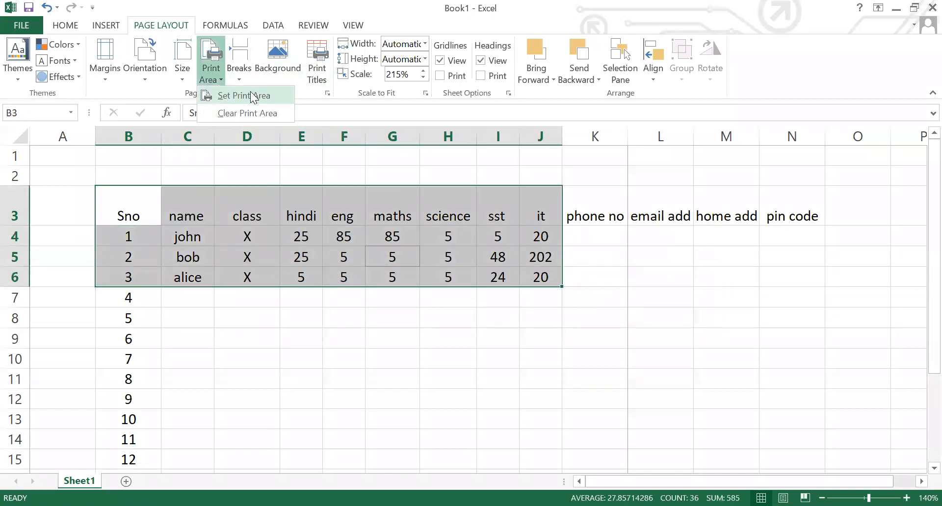
left_click(253, 97)
left_click(313, 300)
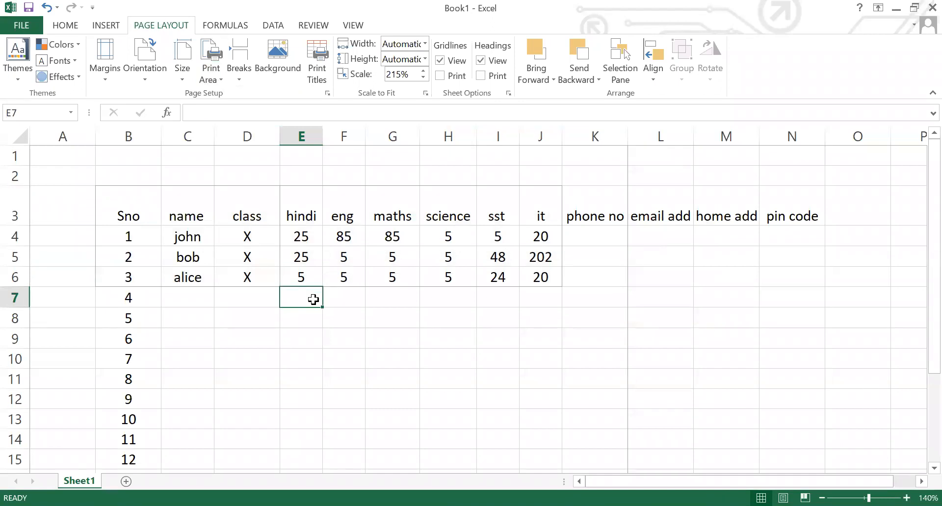
Set the print scope to Print Active Sheets, preview the second page, and return to the worksheet.
key("ctrl+p")
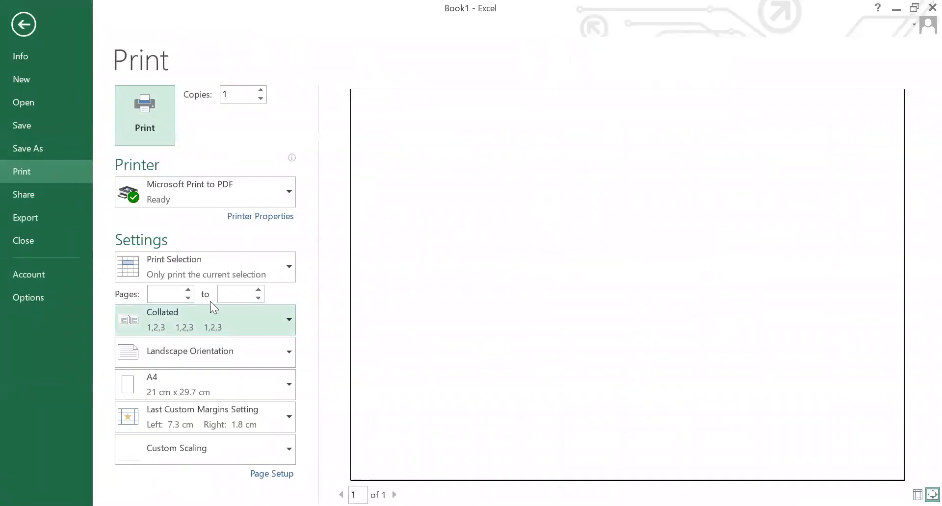
left_click(205, 272)
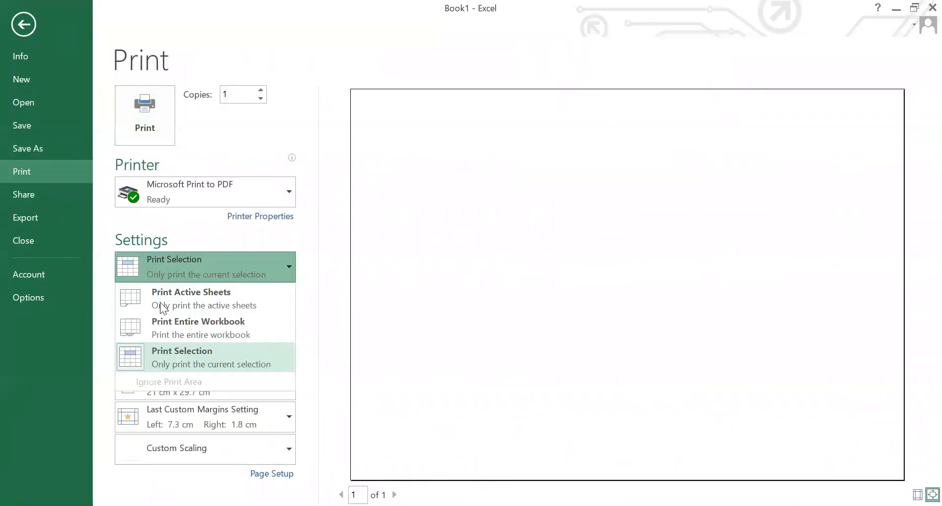
left_click(190, 310)
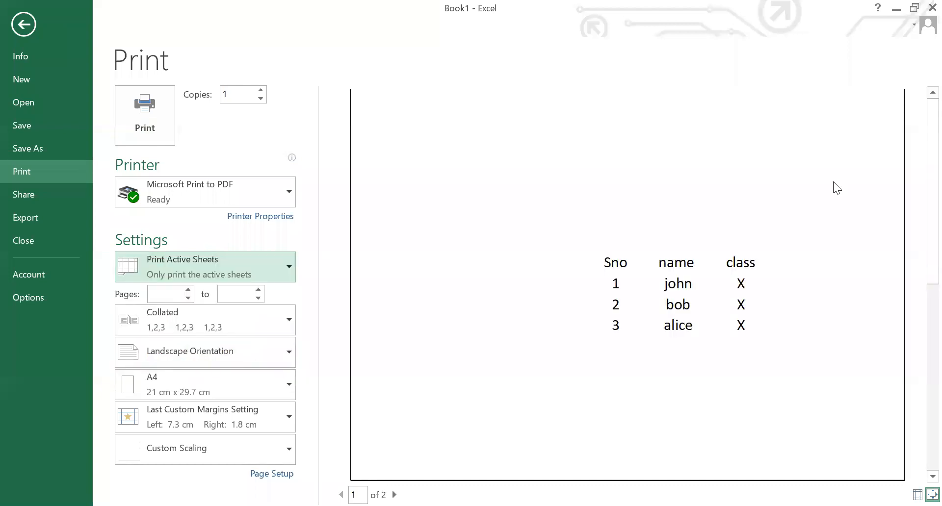
left_click(394, 494)
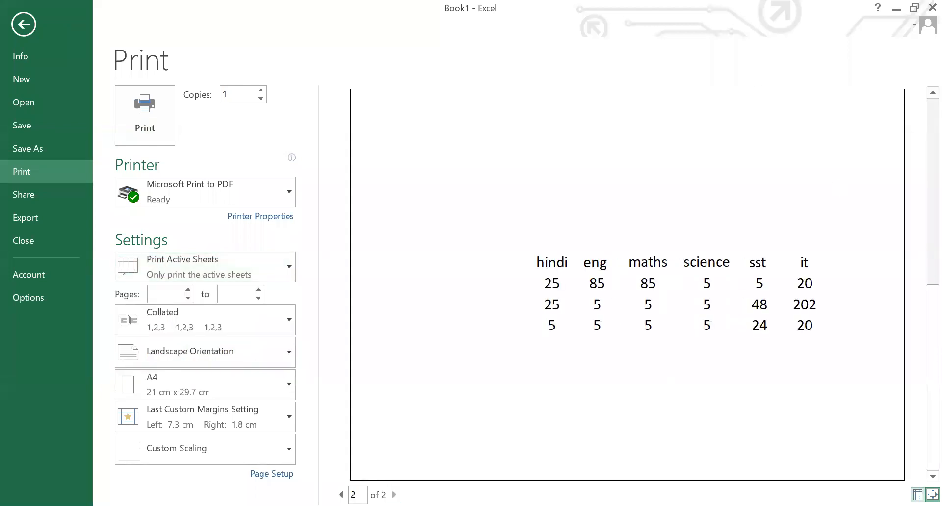
left_click(25, 25)
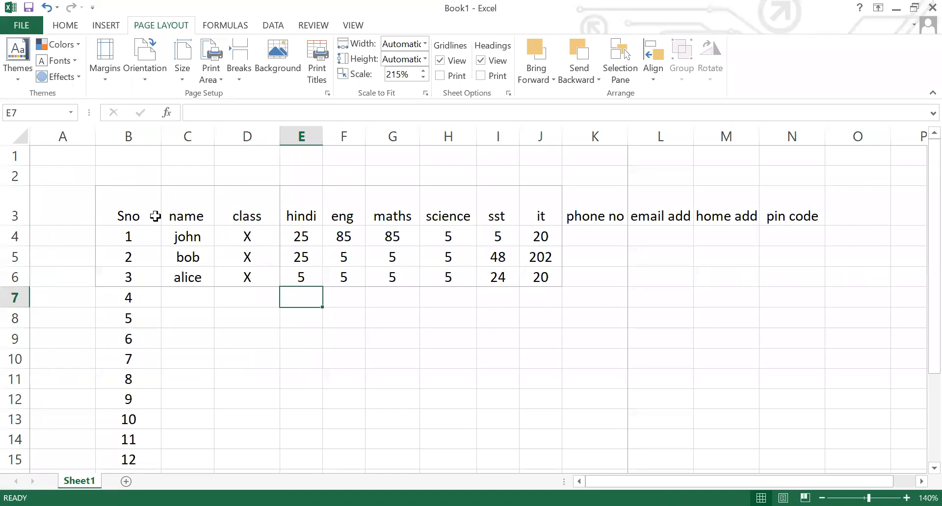
Select the table range B3:J6 and clear the worksheet's print area.
left_click(240, 236)
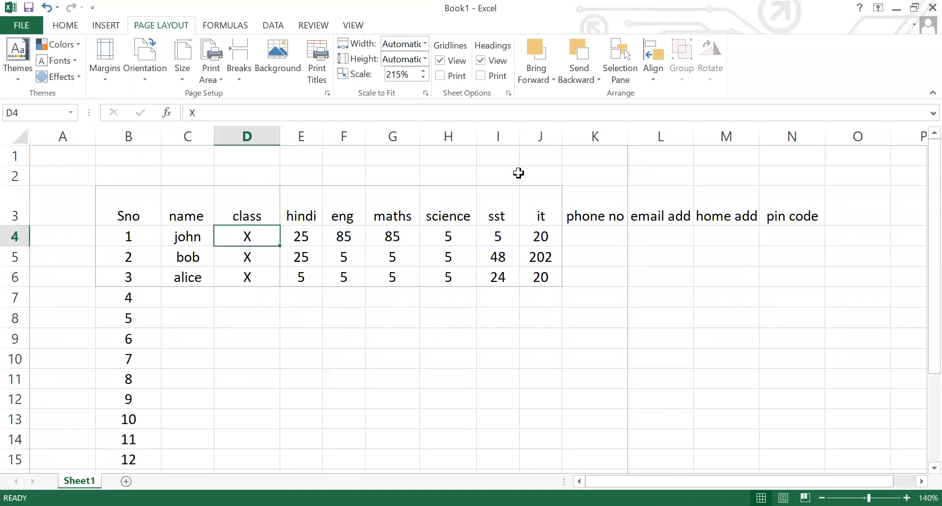
left_click_drag(119, 197, 537, 283)
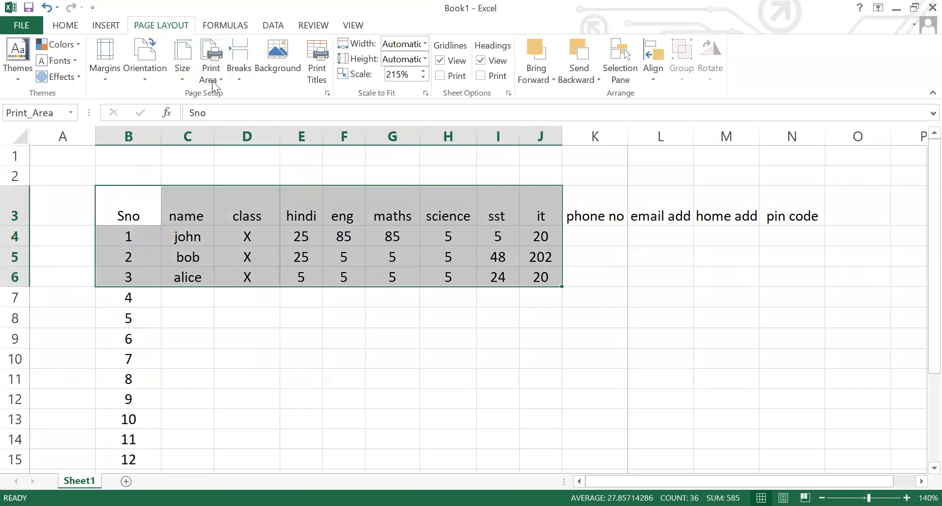
left_click(250, 260)
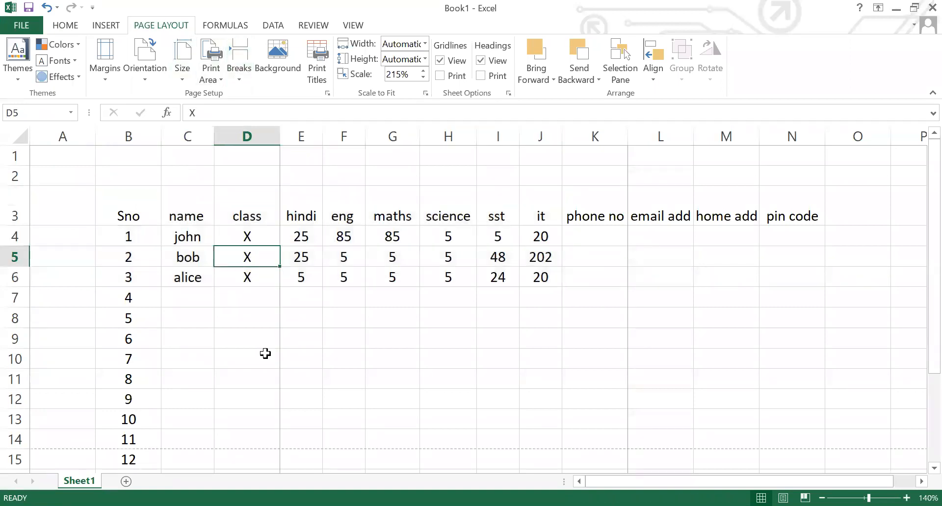
left_click(265, 355)
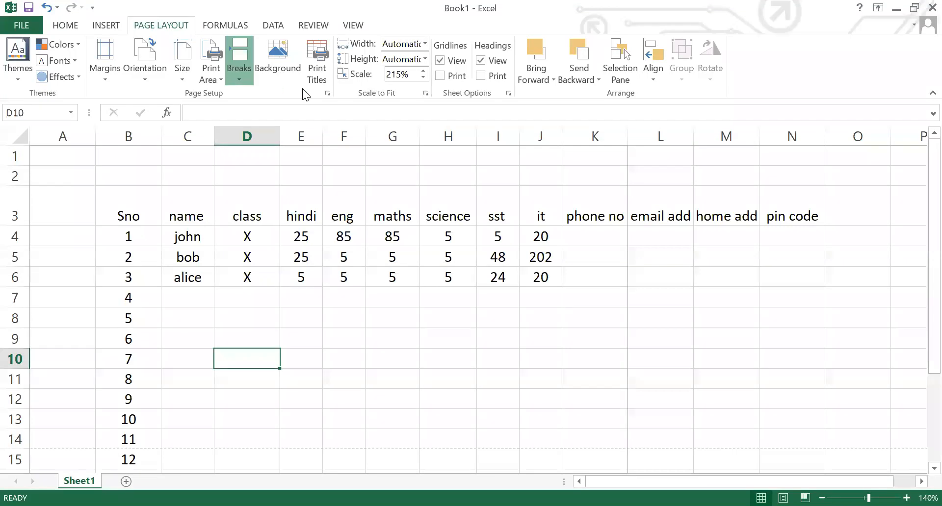
Search Bing images for "flower" and insert a yellow sunflower photo as the worksheet background.
left_click(238, 79)
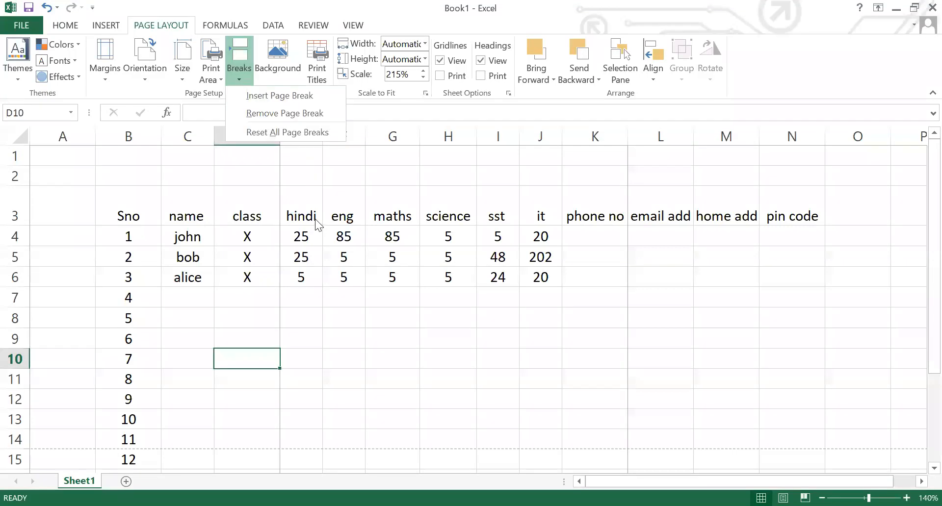
left_click(283, 66)
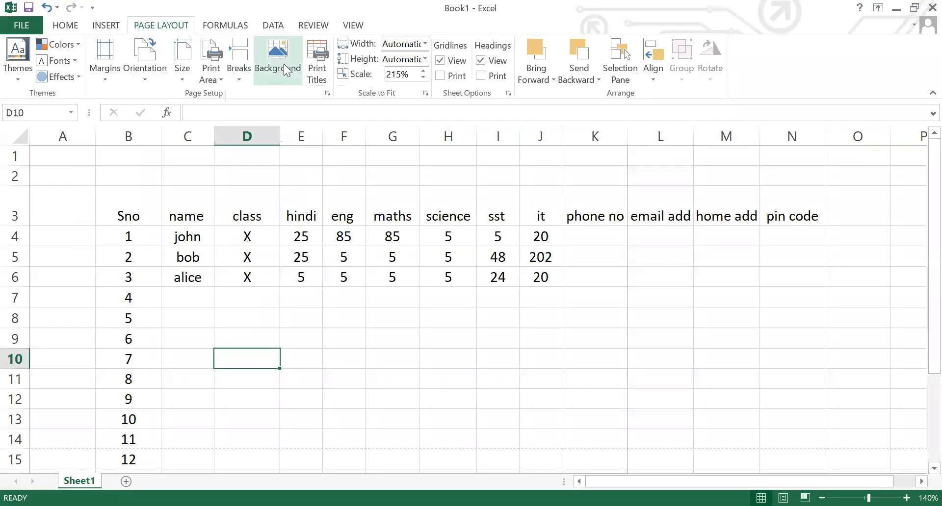
left_click(278, 70)
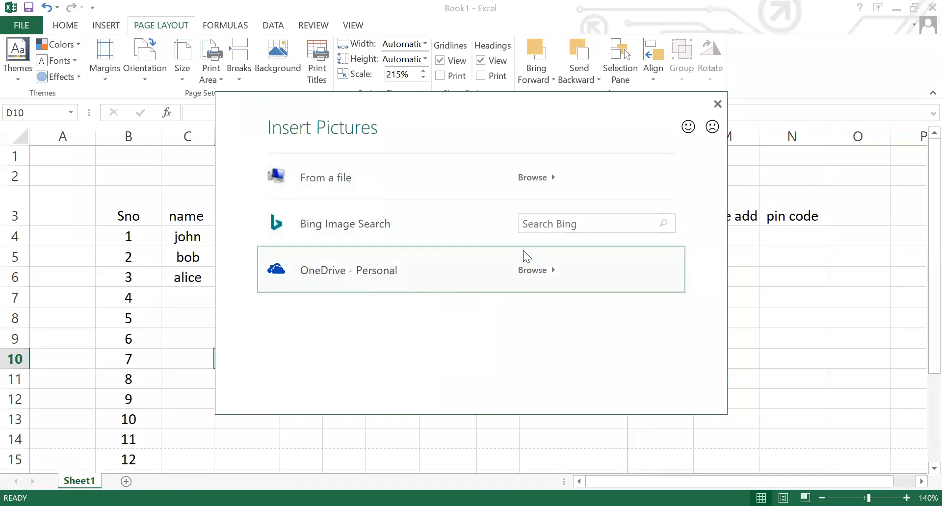
left_click(554, 227)
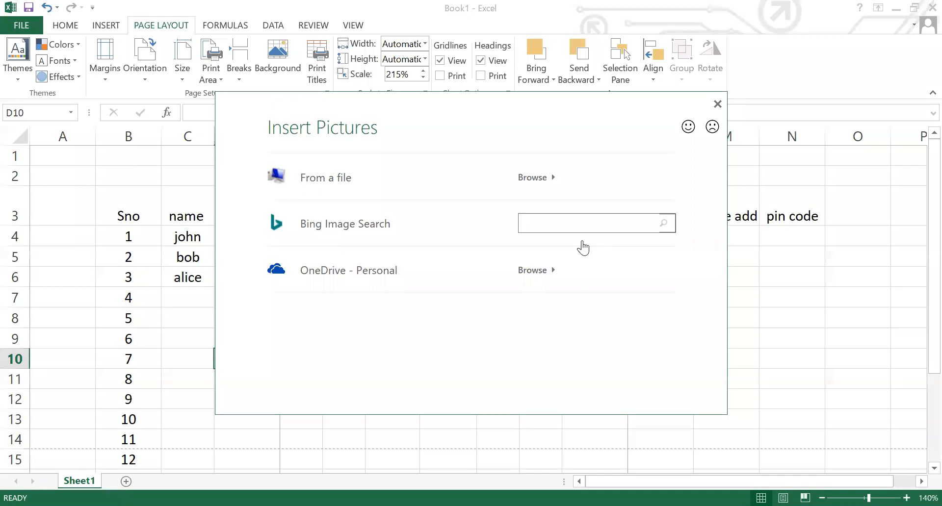
type("fu")
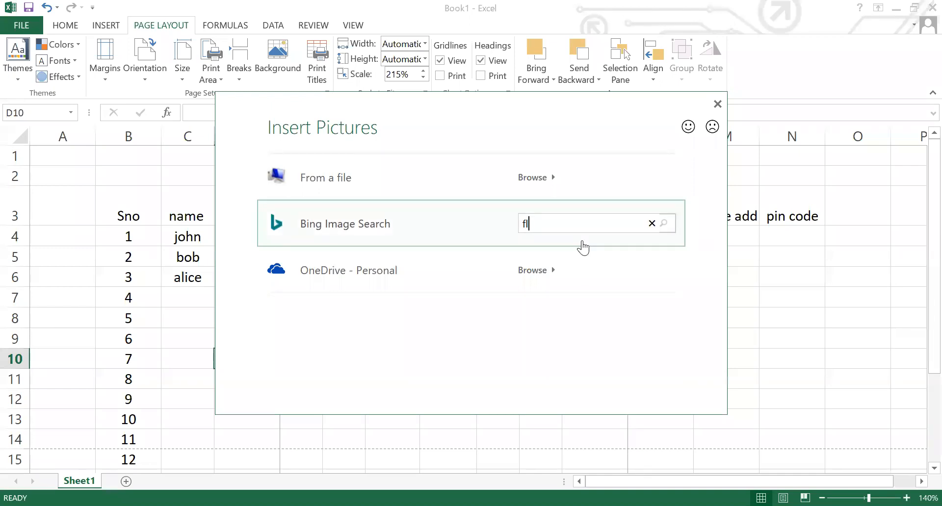
key("BackSpace")
type("lio")
key("BackSpace")
key("BackSpace")
key("BackSpace")
type("lower")
key("Return")
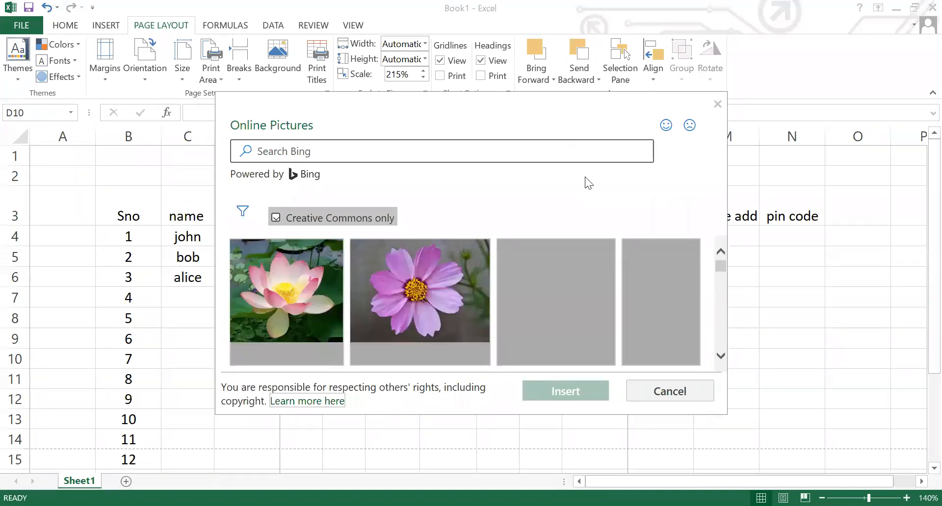
left_click(311, 294)
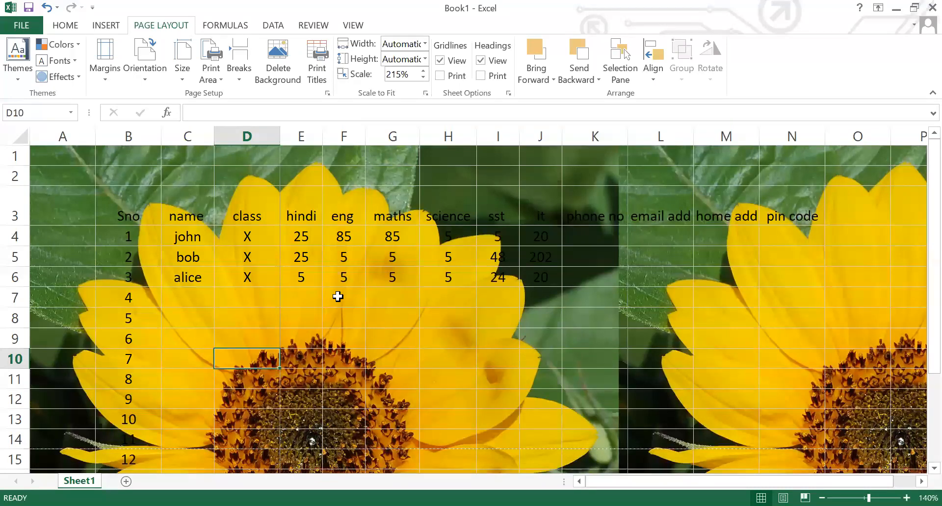
Preview the printout of the worksheet with its background picture, and preview it again with range B3:I8 selected.
key("ctrl+p")
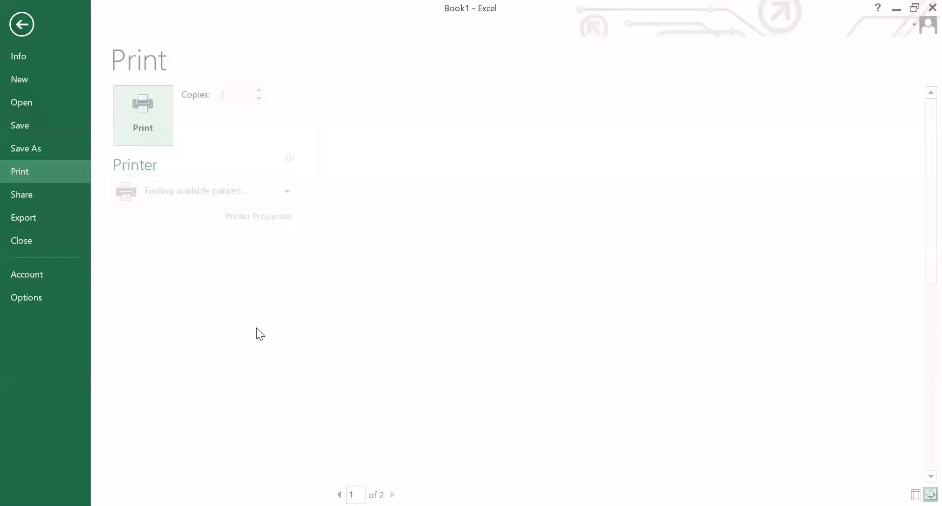
left_click(24, 25)
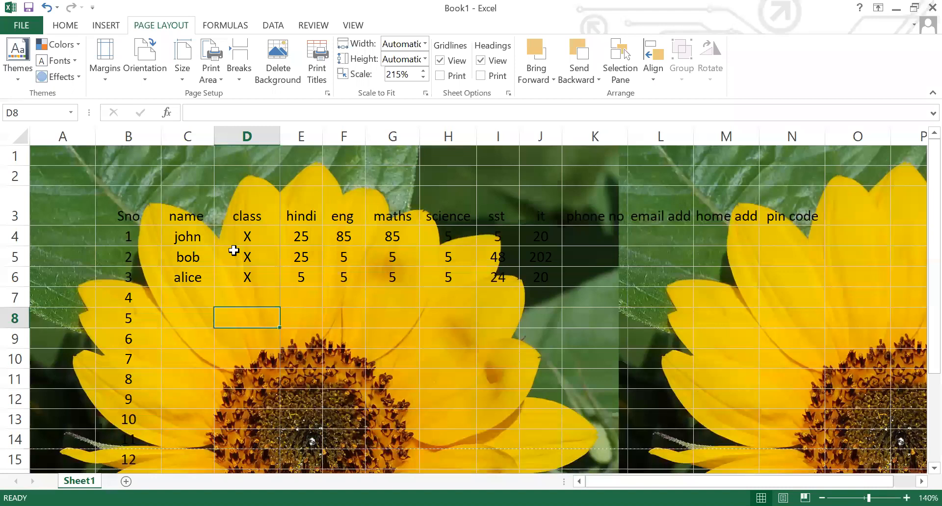
left_click_drag(129, 206, 508, 308)
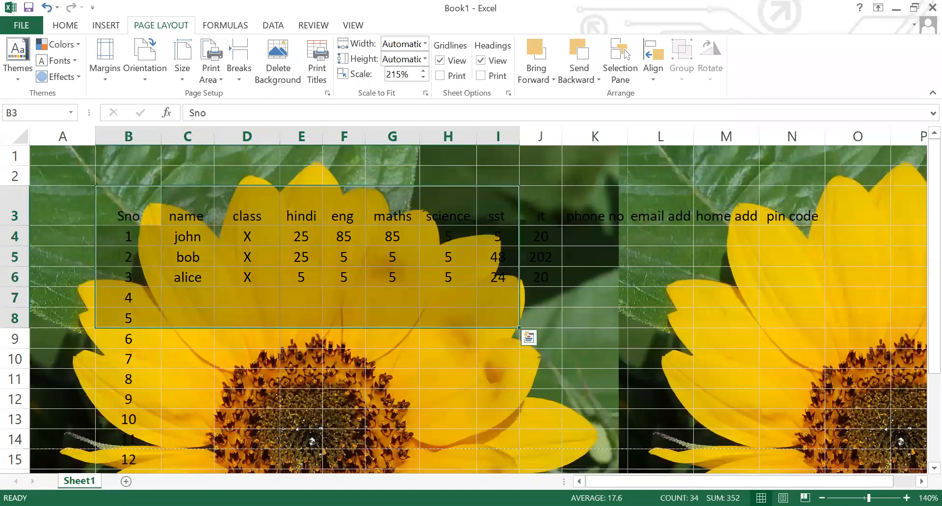
key("ctrl+p")
left_click(23, 25)
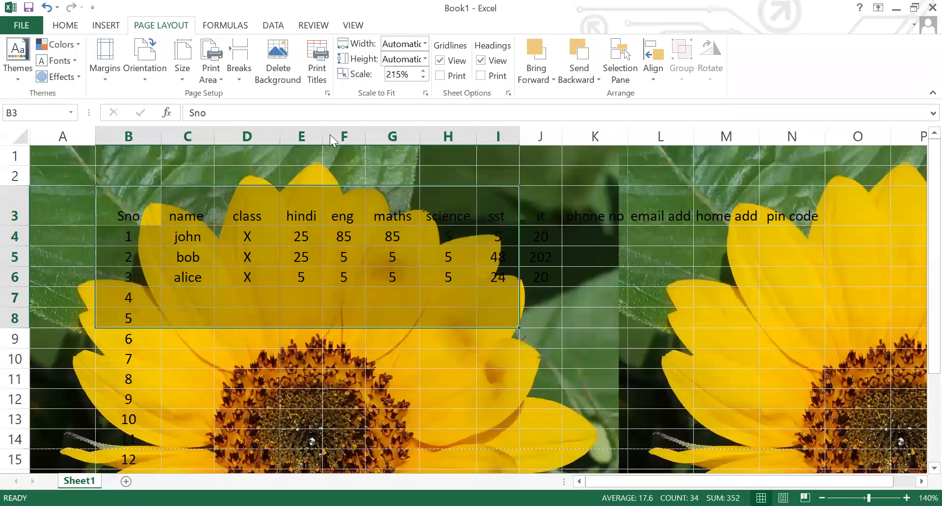
Delete the worksheet background and look at the print titles settings, closing them without changes.
left_click(276, 68)
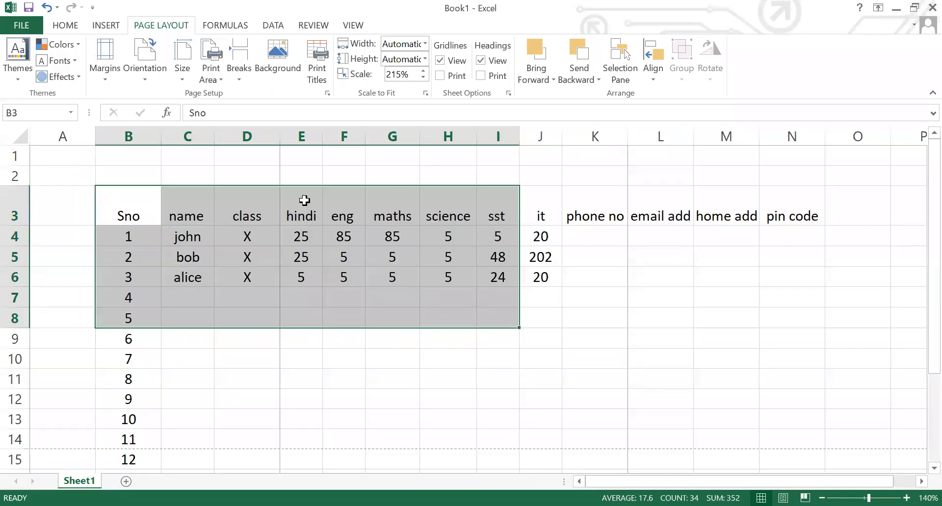
left_click(315, 81)
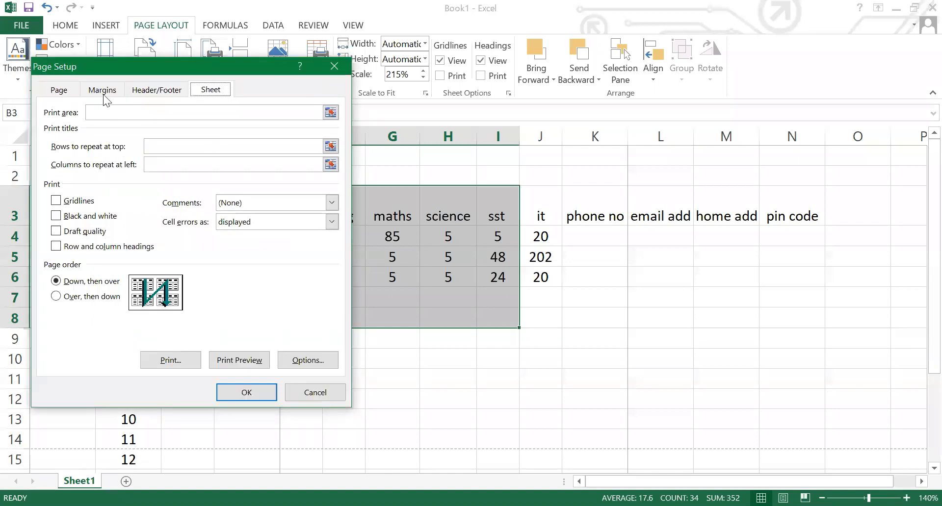
left_click(335, 67)
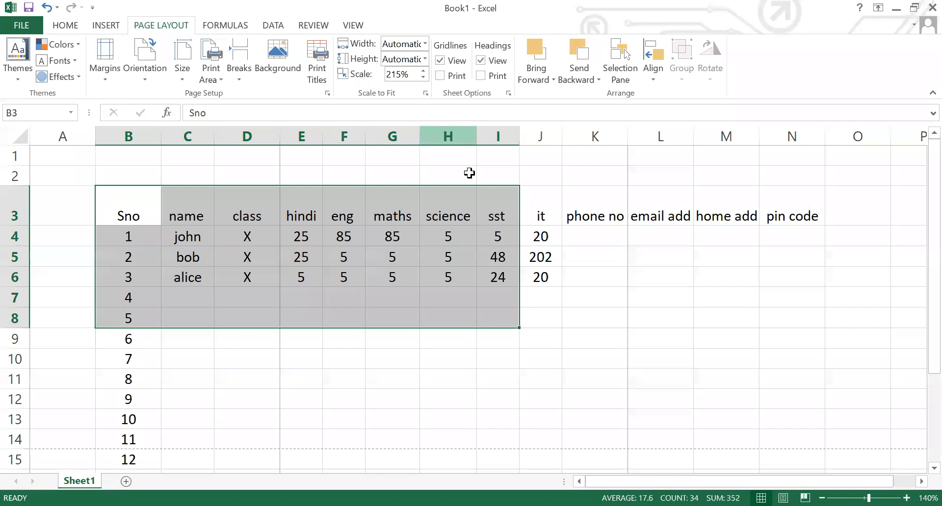
Hide the worksheet gridlines, toggle the row and column headings off and on, and show the gridlines again.
left_click(541, 257)
left_click(440, 60)
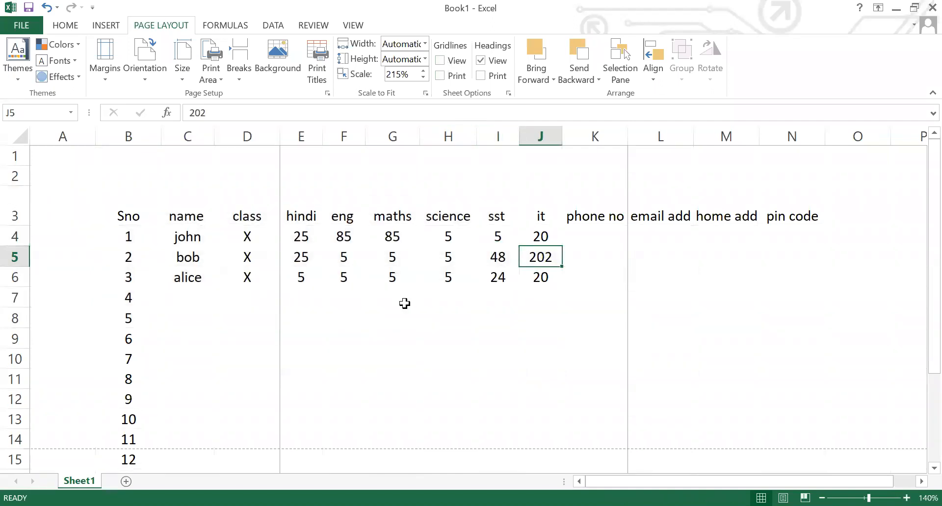
left_click(400, 317)
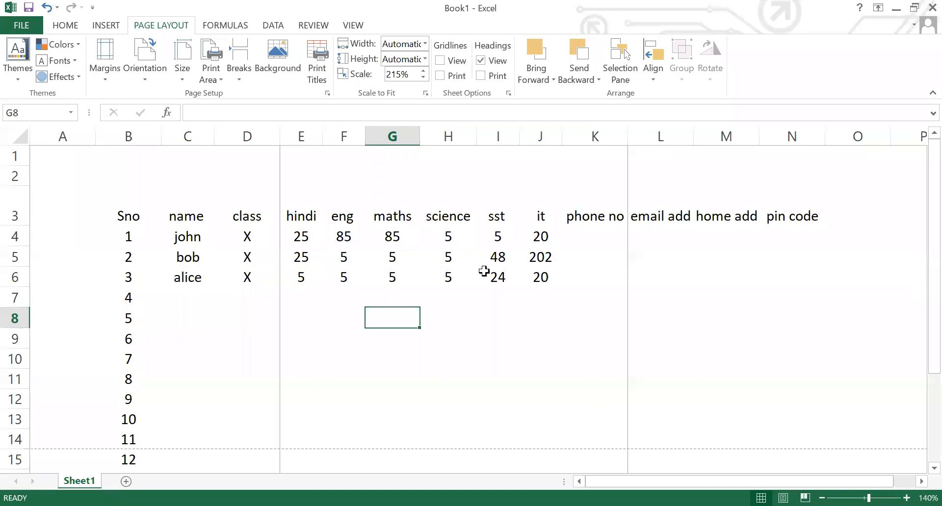
left_click(481, 60)
left_click(481, 60)
left_click(441, 61)
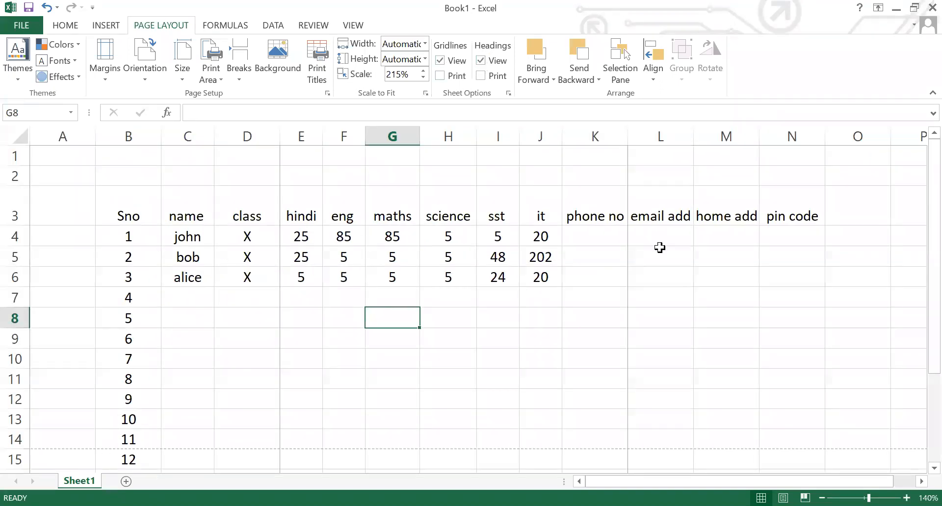
Turn on printing of row and column headings, select B3:J6, preview the printout and return to the worksheet.
left_click(481, 76)
left_click_drag(130, 219, 535, 270)
key("ctrl+p")
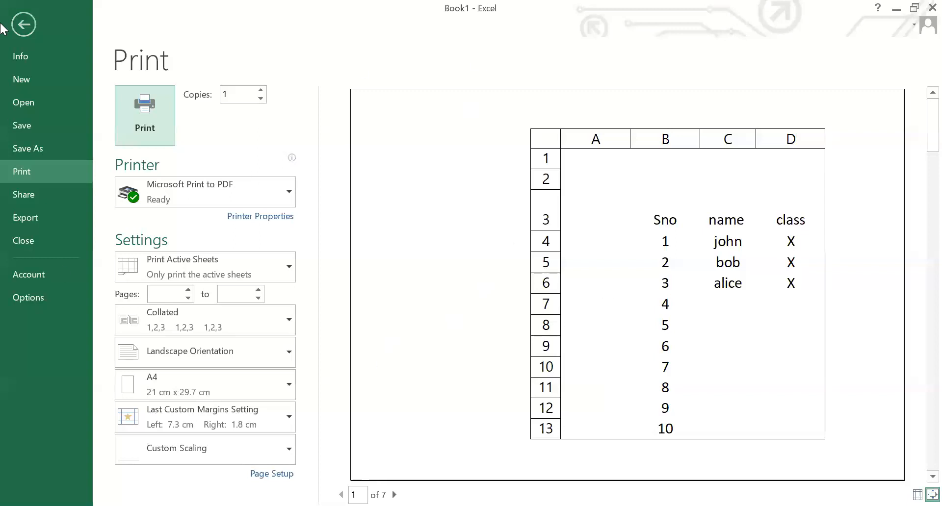
left_click(15, 31)
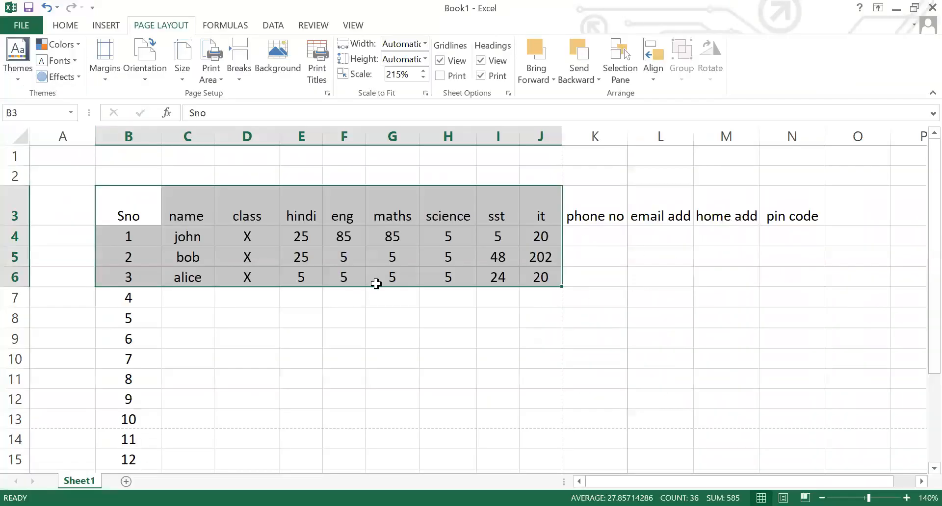
Toggle gridline printing on and off, and hide the on-screen gridlines before showing them again.
left_click(342, 317)
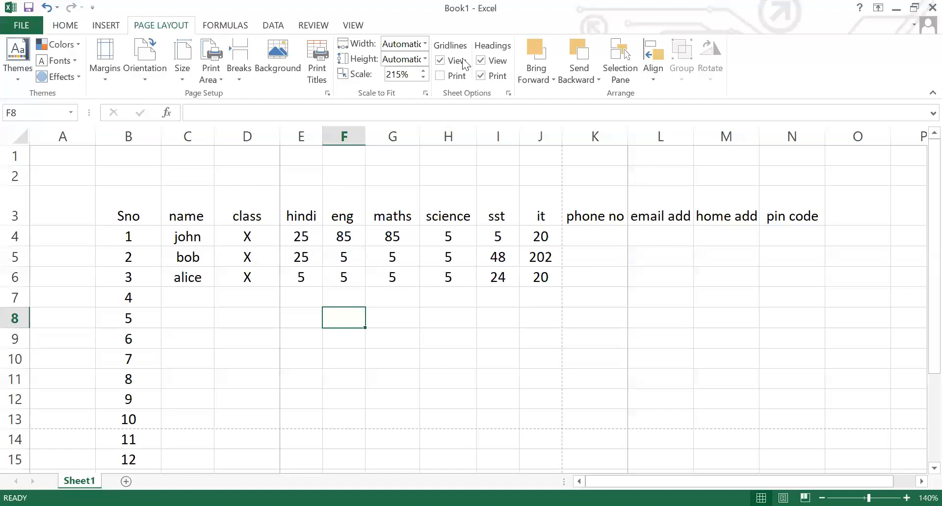
key("Up")
key("Up")
key("Up")
key("Up")
left_click(449, 77)
left_click(442, 62)
left_click(447, 75)
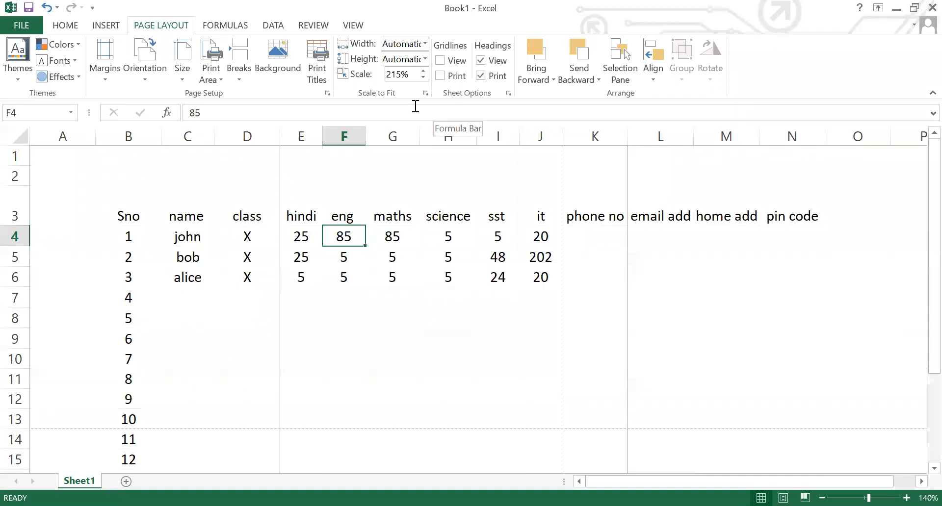
left_click(440, 61)
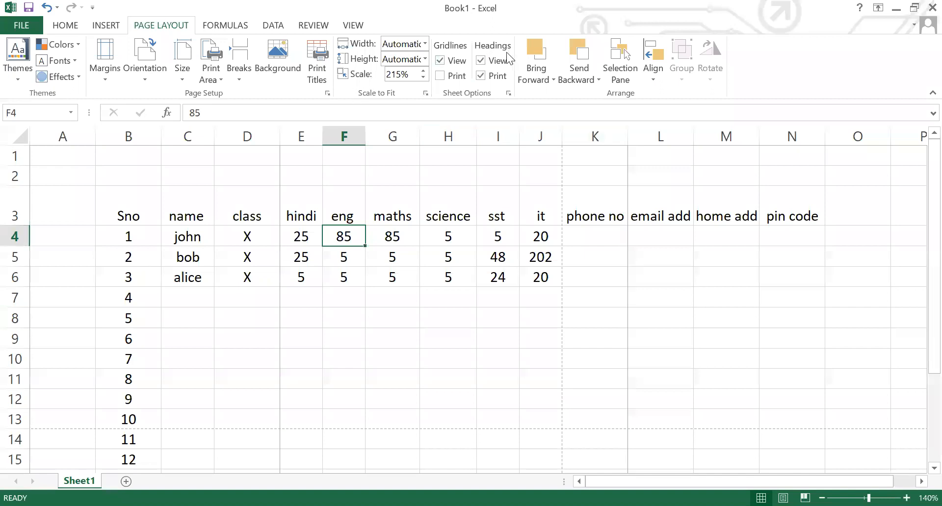
Hide and restore the on-screen row and column headings, and check the printed headings in the print preview.
left_click(481, 60)
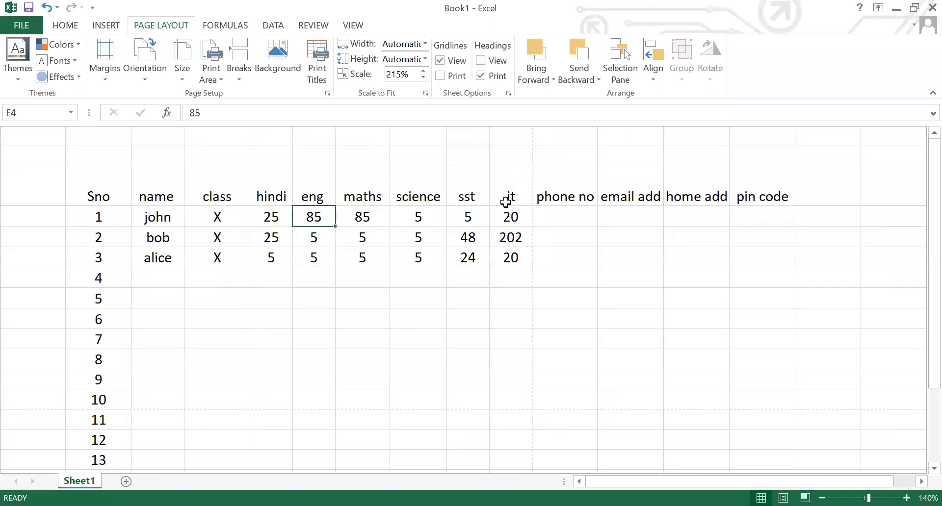
left_click(480, 60)
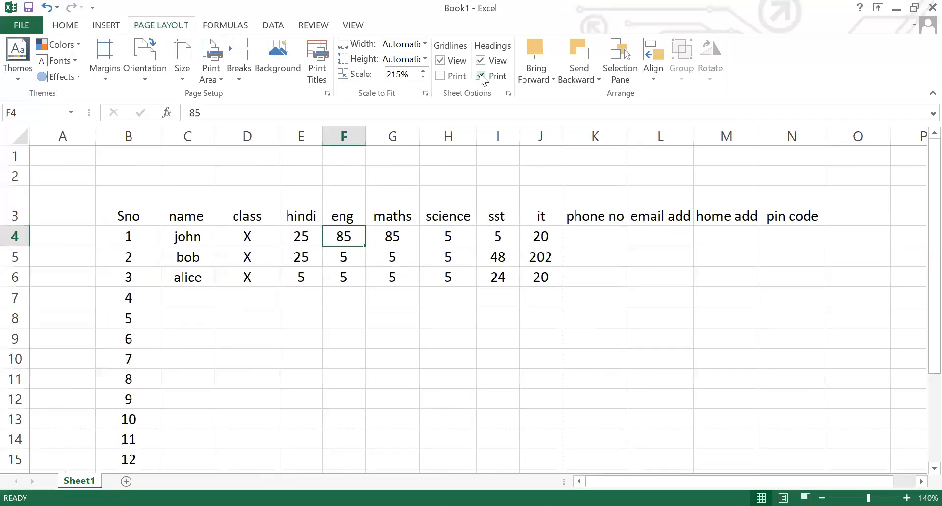
key("ctrl+p")
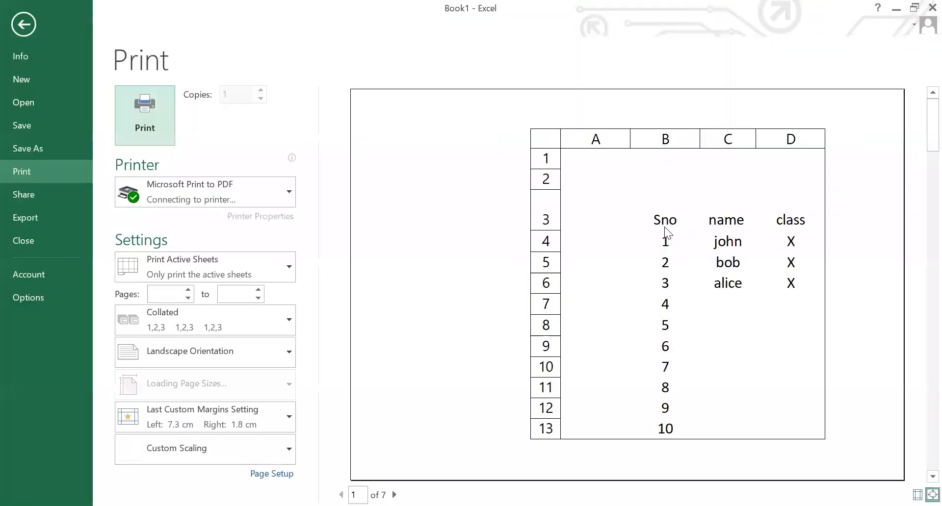
left_click(15, 32)
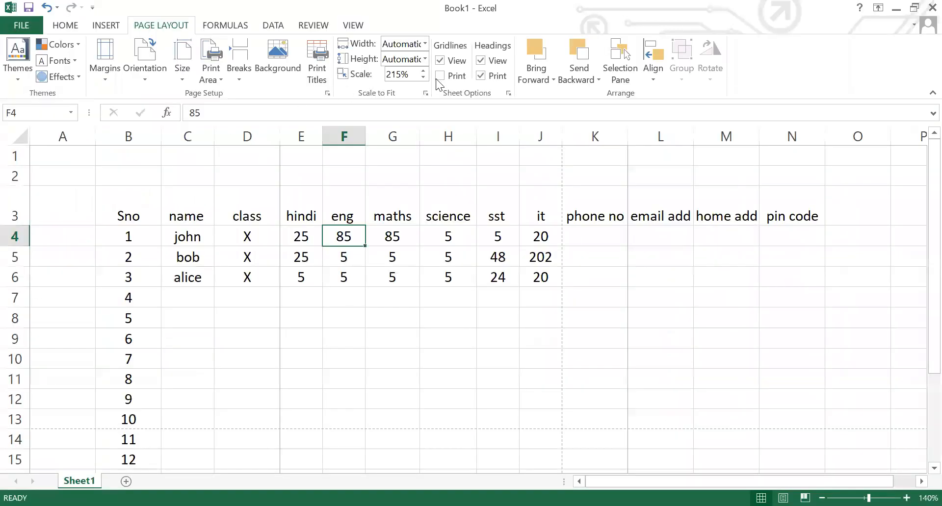
Turn on gridline printing, select the table range B3:J6, preview the printout and return to the worksheet.
left_click_drag(129, 216, 532, 267)
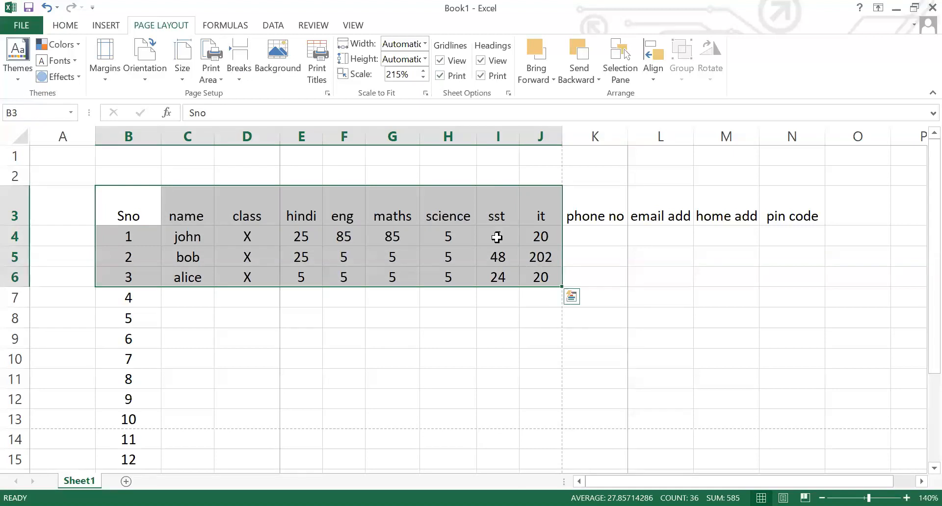
key("ctrl+p")
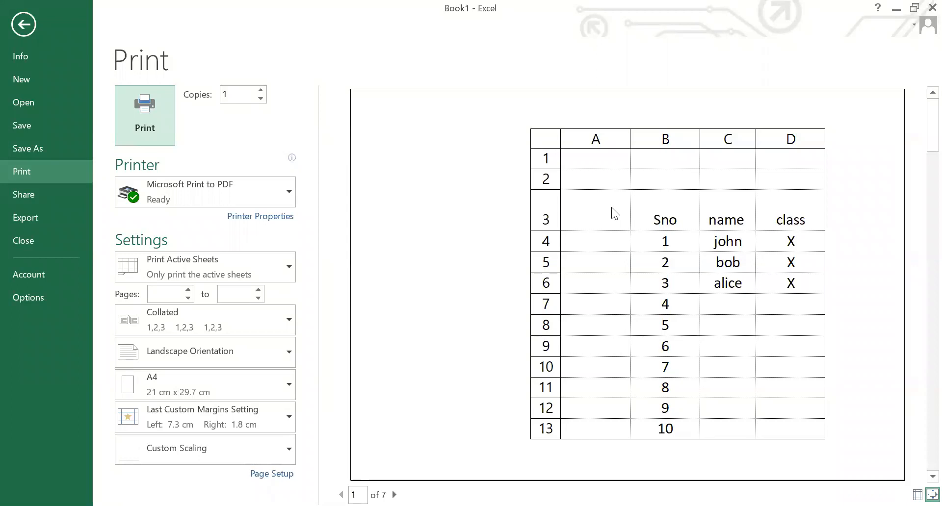
left_click(29, 27)
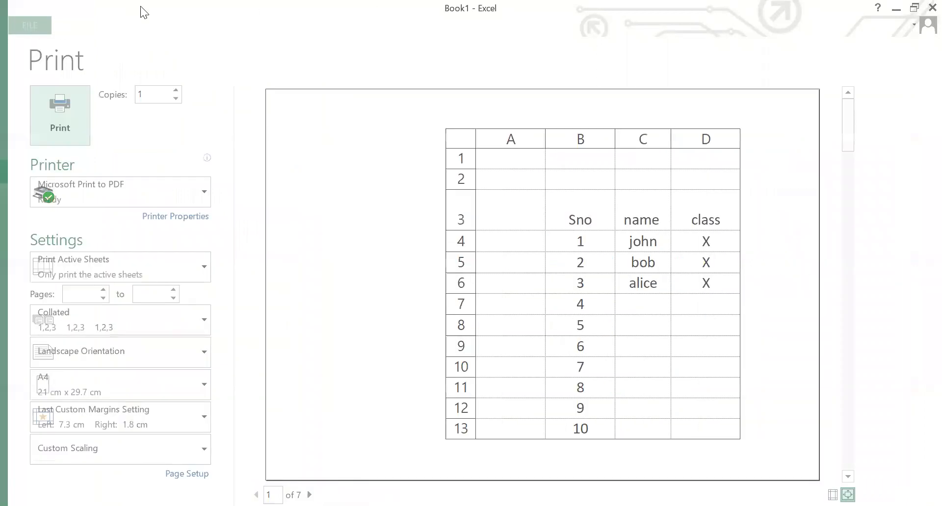
left_click(593, 238)
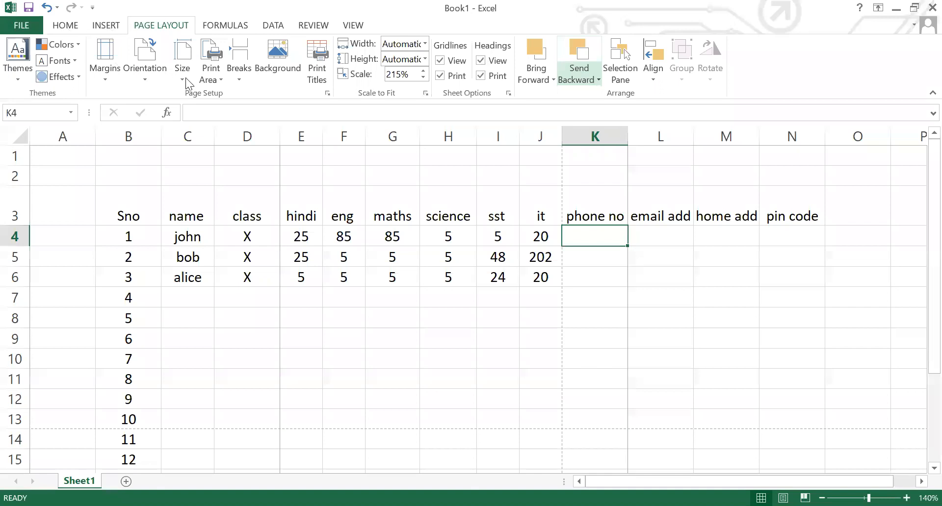
Draw a quad arrow block shape about 4.54 cm high and 5.73 cm wide over the marks in the table.
left_click(106, 25)
left_click(186, 61)
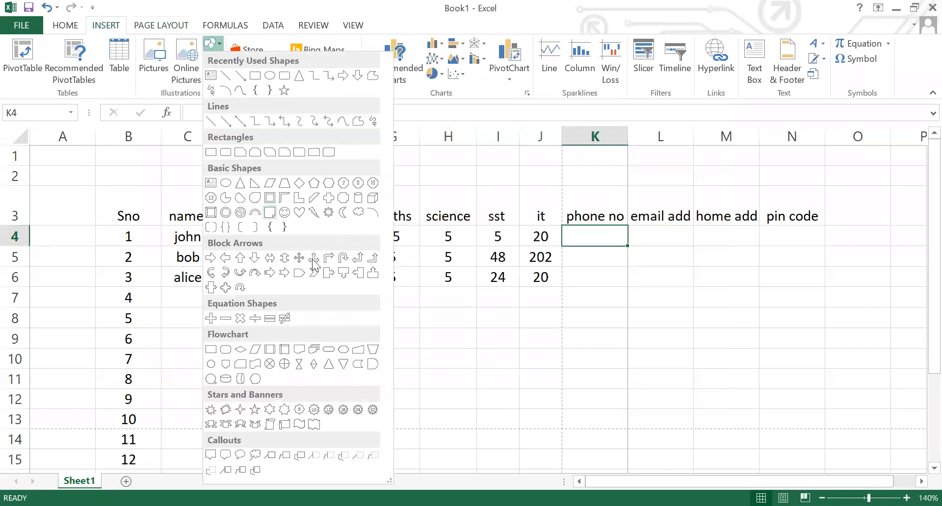
left_click(300, 257)
mouse_move(374, 215)
left_mouse_down()
mouse_move(480, 313)
mouse_move(596, 354)
mouse_move(597, 392)
left_mouse_up()
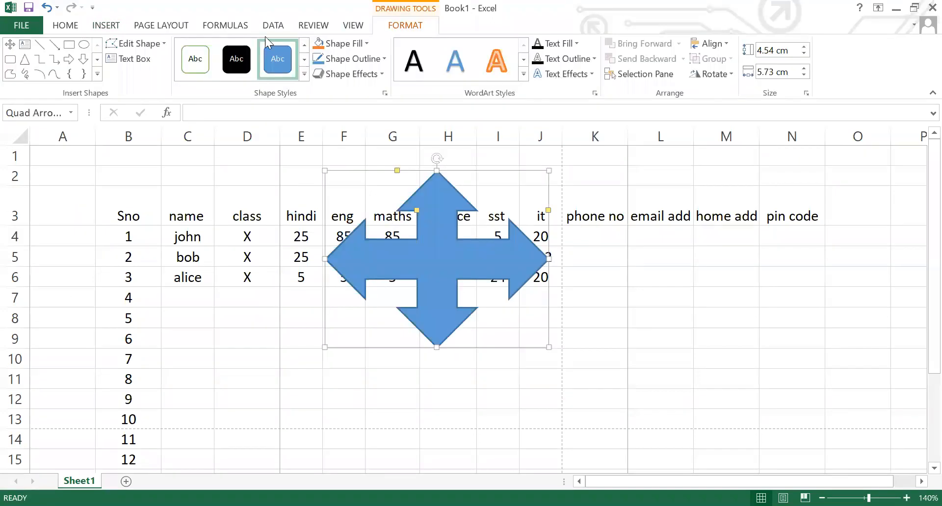
Check whether Bring Forward and Send Backward are available with the quad arrow shape selected and with worksheet cells selected.
left_click(65, 25)
left_click(115, 28)
left_click(158, 31)
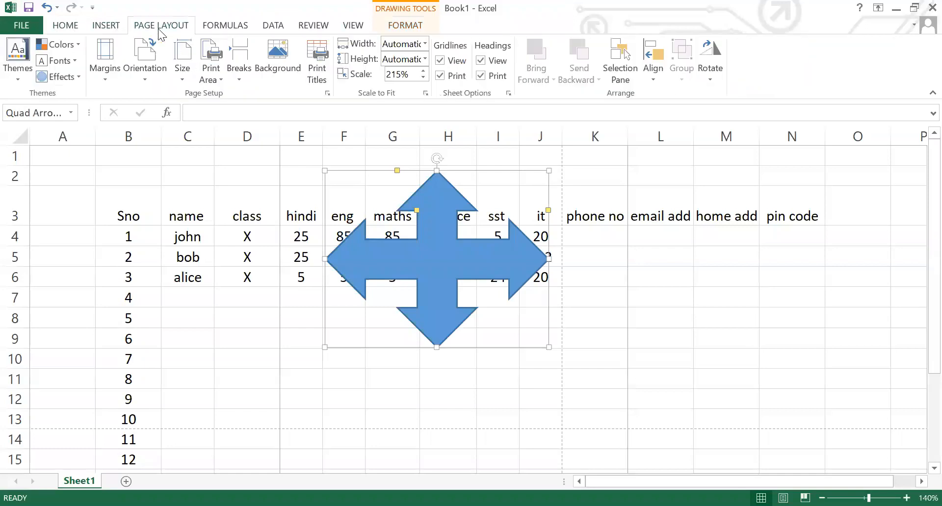
left_click(529, 301)
left_click(594, 295)
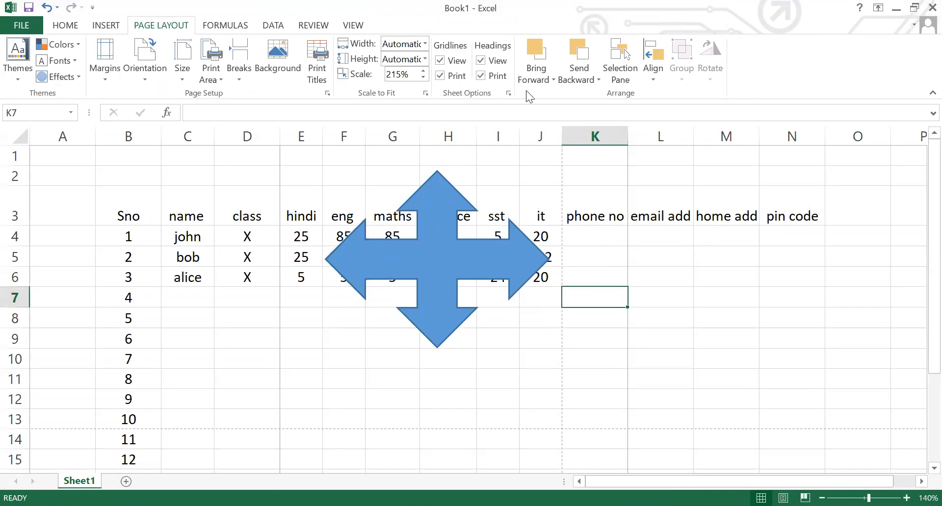
left_click(477, 250)
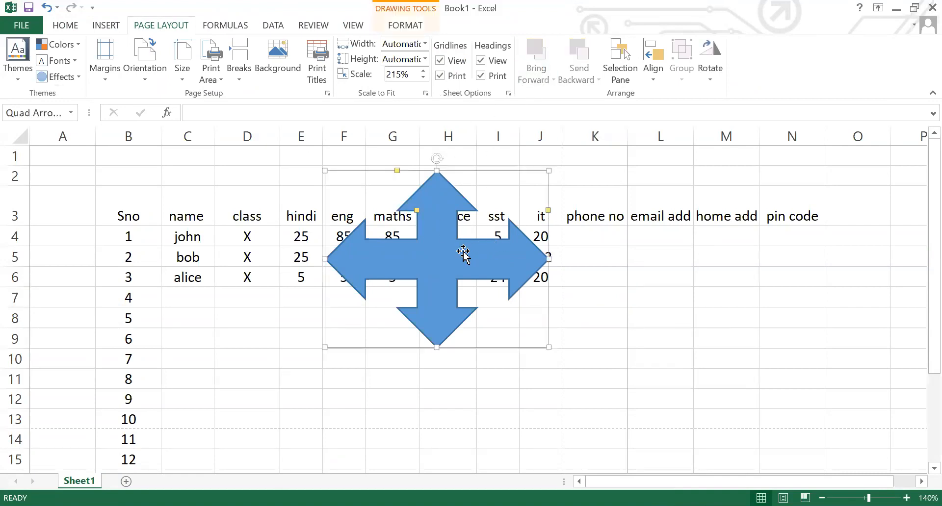
left_click(601, 212)
left_click(572, 284)
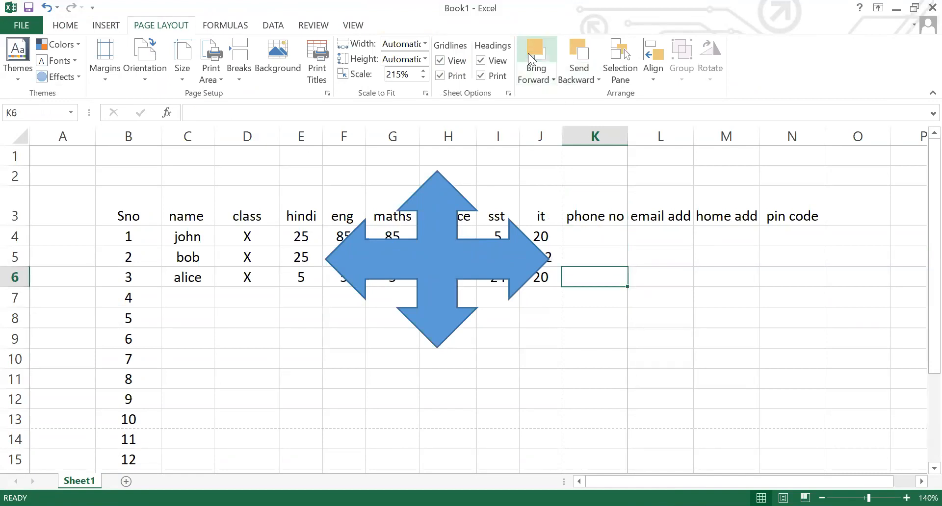
left_click(301, 248)
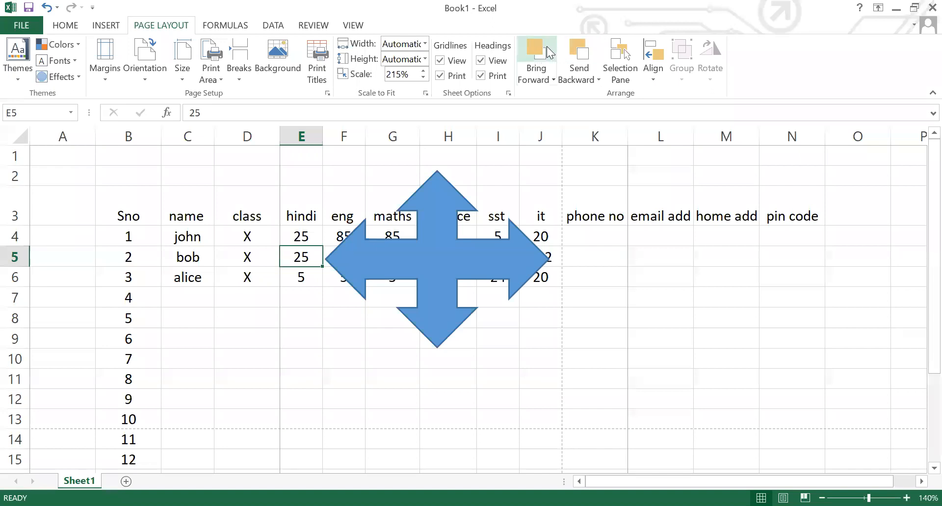
left_click(316, 276)
left_click(327, 276)
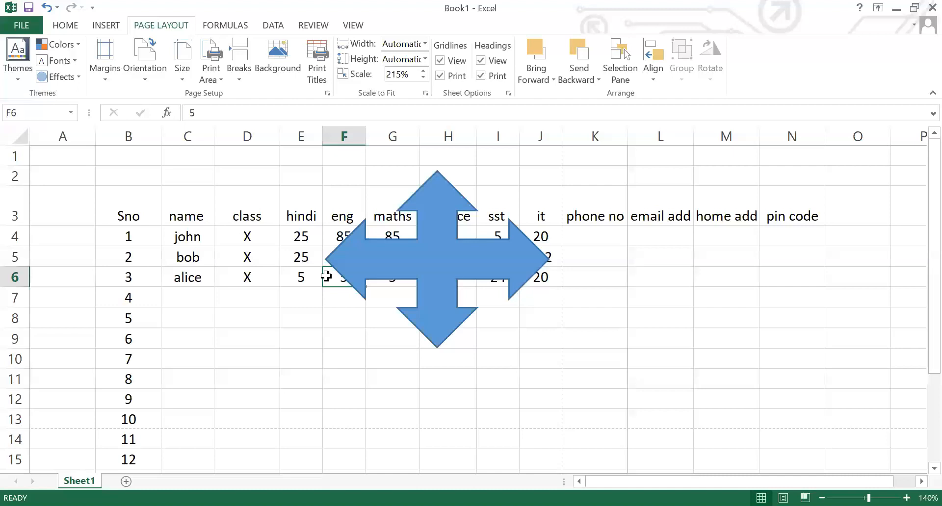
key("Up")
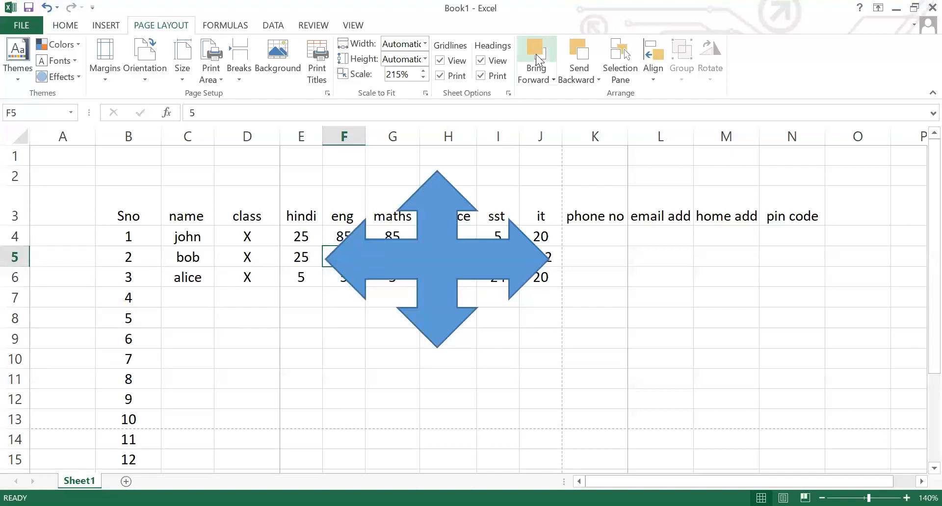
Delete the quad arrow shape covering the marks in the table.
left_click(436, 271)
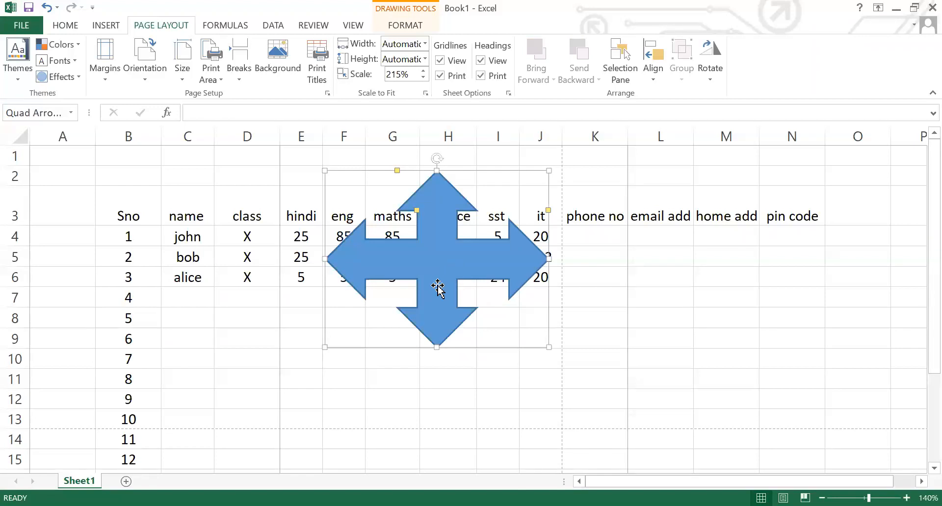
key("Delete")
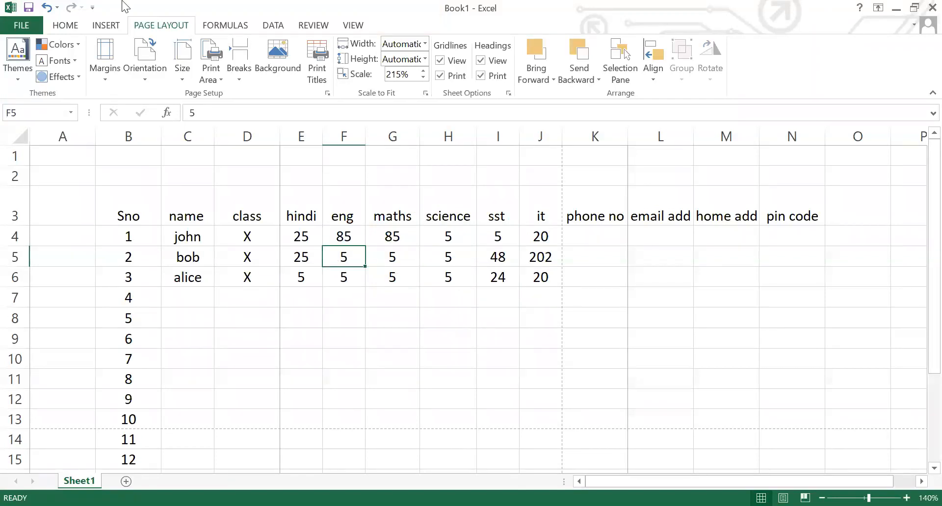
left_click(92, 7)
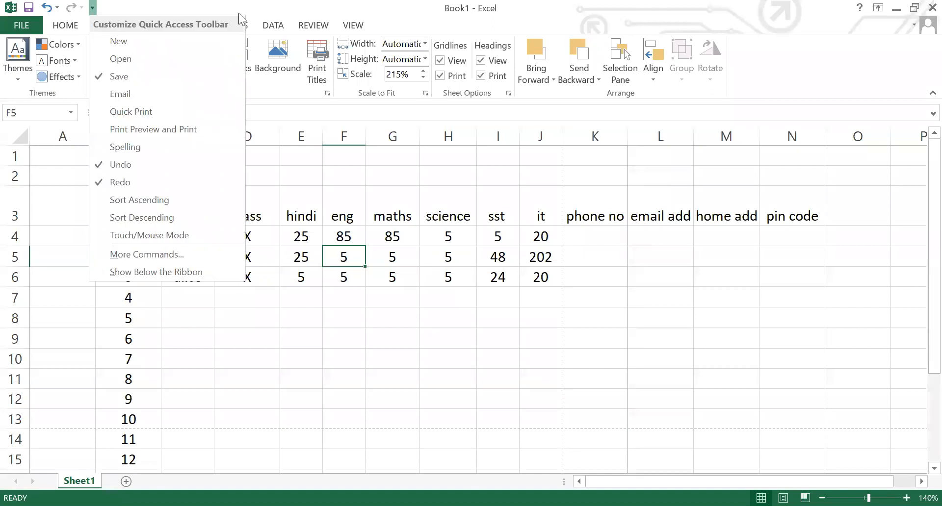
Insert the first certificate picture from the School > certificates > X folder on drive D and resize it to about 5.44 cm by 7.28 cm.
left_click(118, 27)
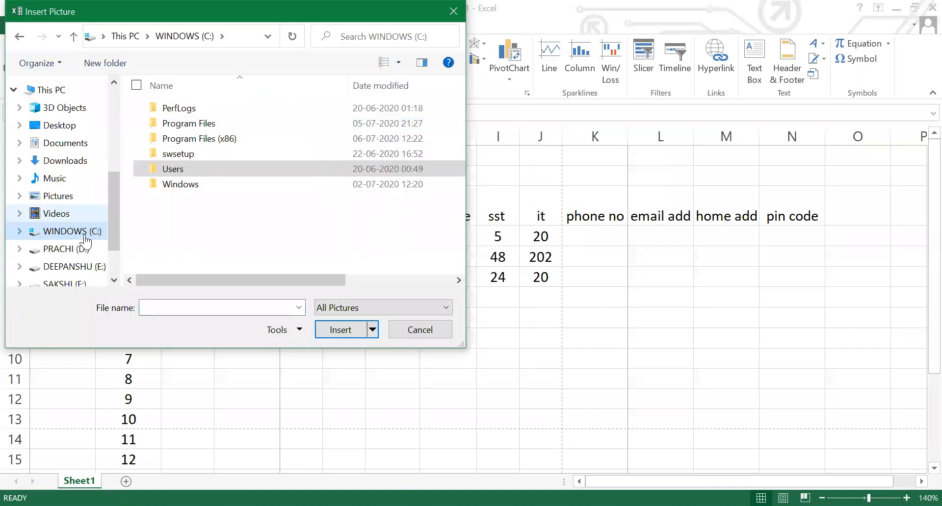
left_click(79, 249)
double_click(185, 141)
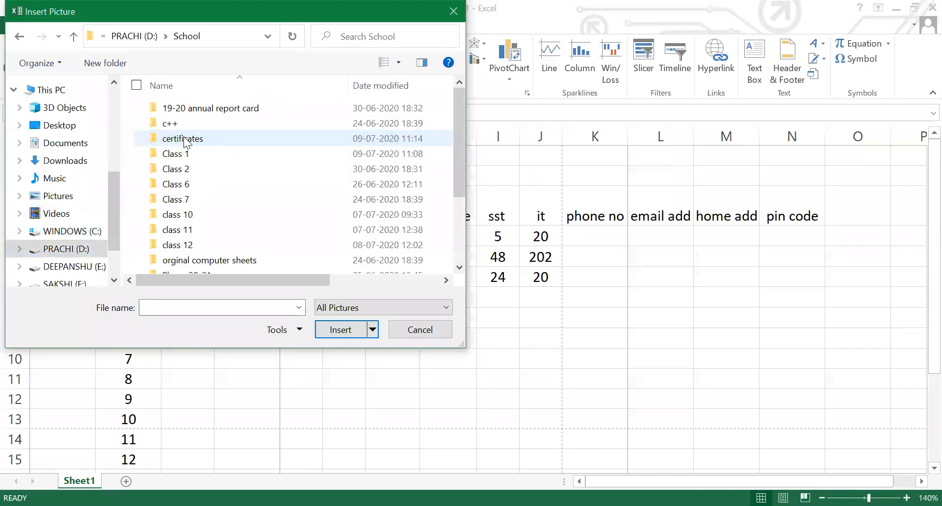
left_click(199, 142)
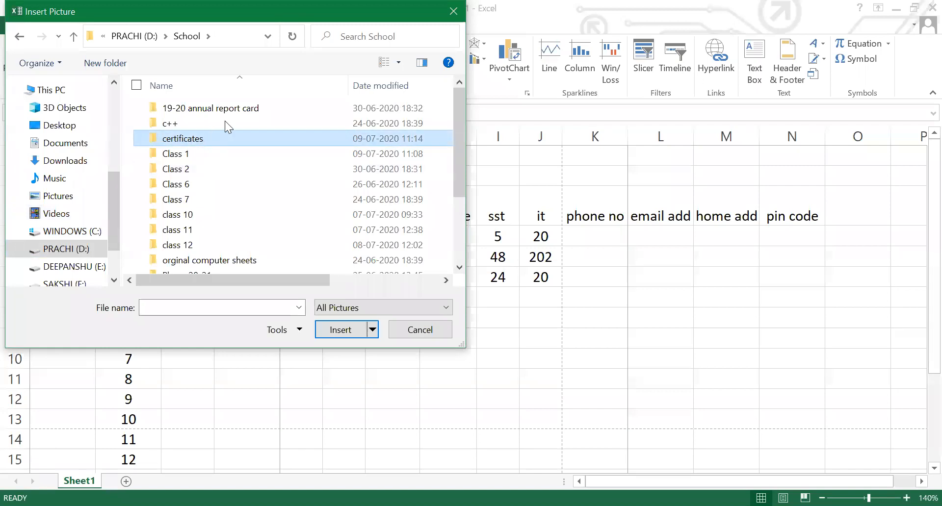
double_click(225, 138)
double_click(204, 140)
left_click(205, 141)
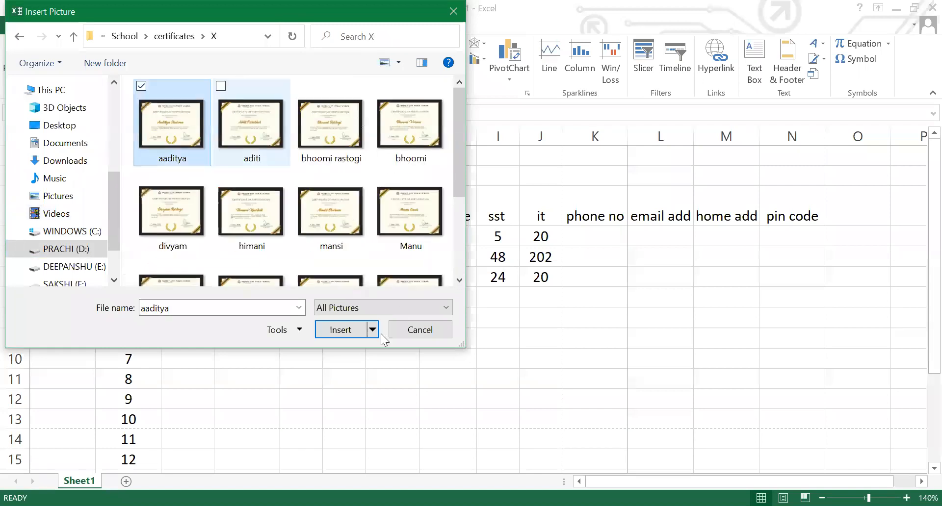
left_click(328, 331)
left_click_drag(327, 255, 920, 437)
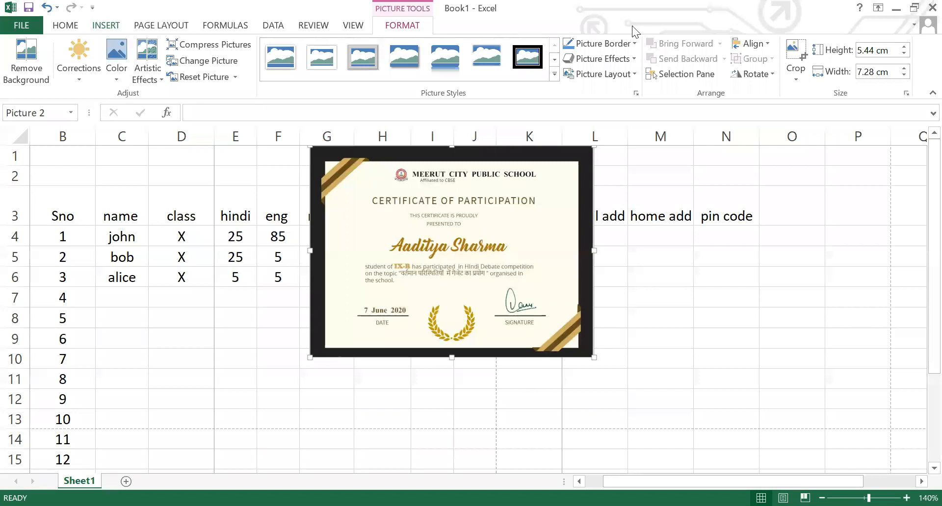
Check the arrange commands with cells around the certificate picture selected, including D5, N3 and M5:M6.
left_click(635, 236)
left_click(171, 260)
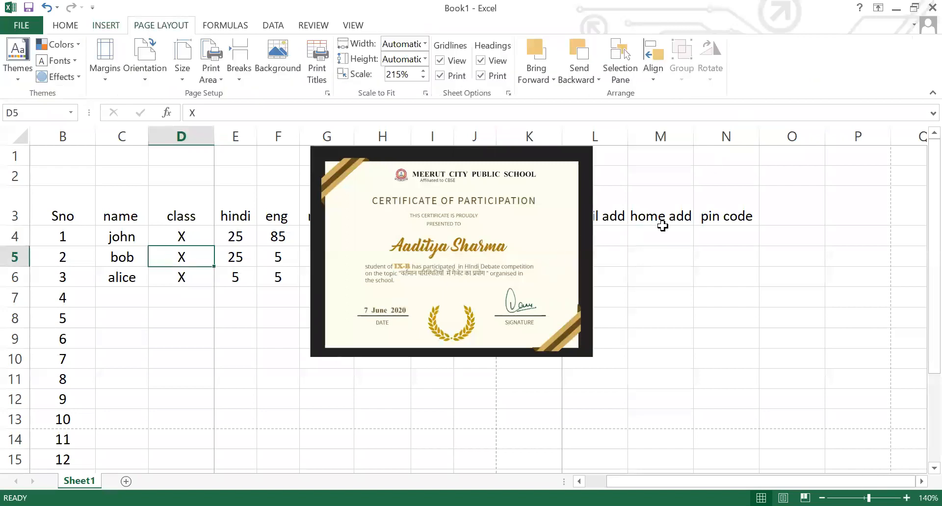
left_click(720, 207)
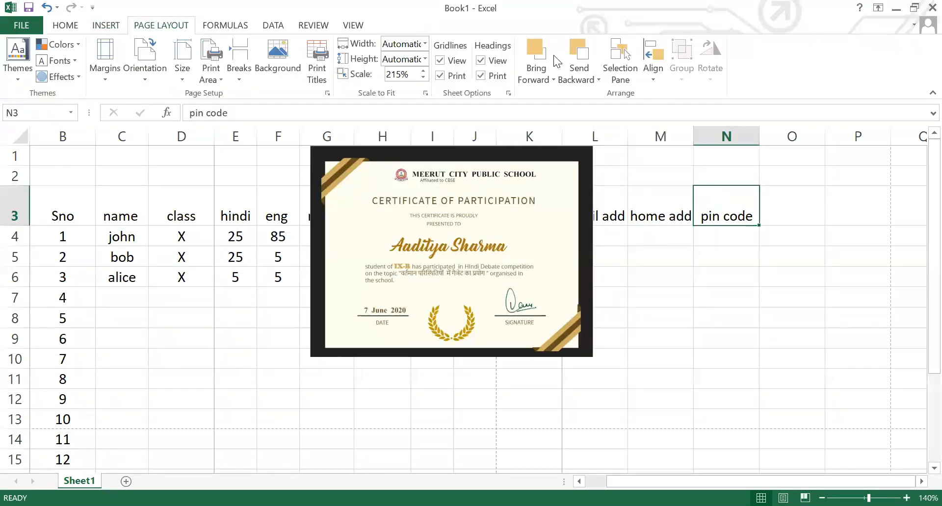
left_click_drag(660, 257, 663, 276)
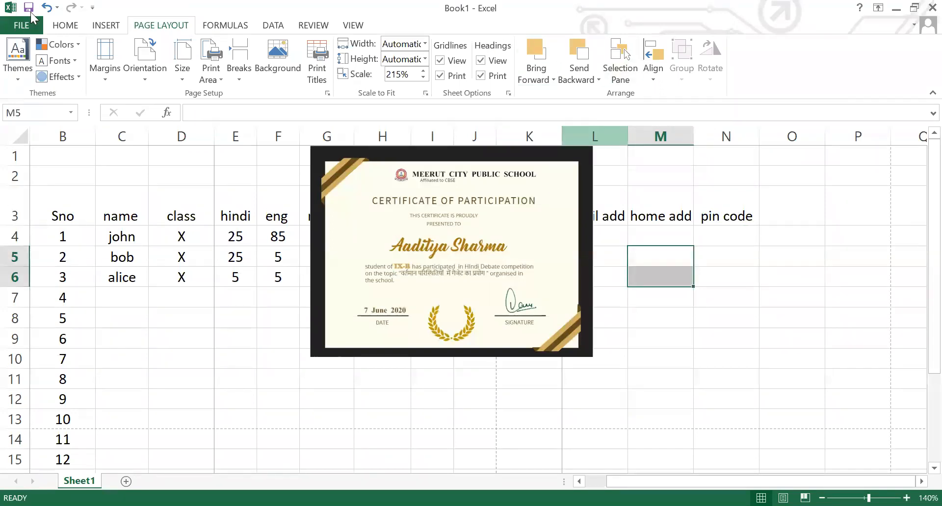
Delete the certificate picture from the worksheet.
left_click(448, 263)
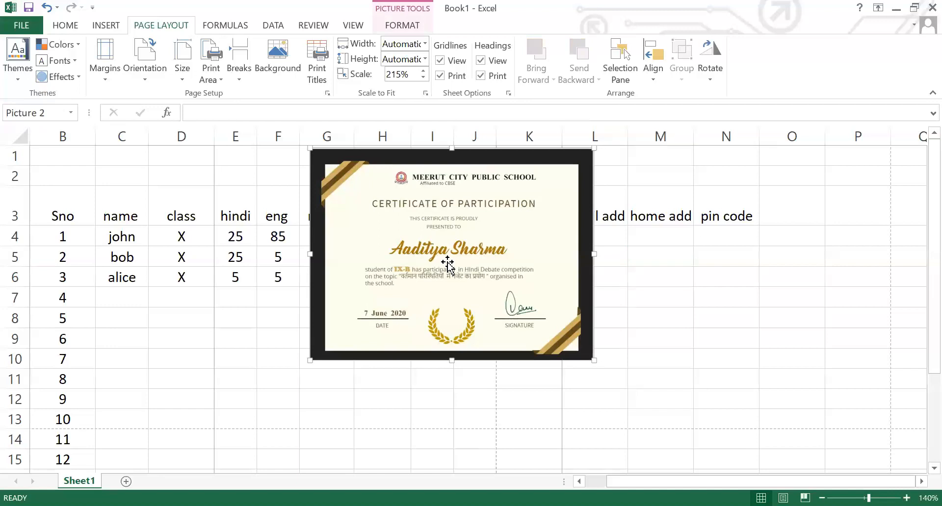
key("Delete")
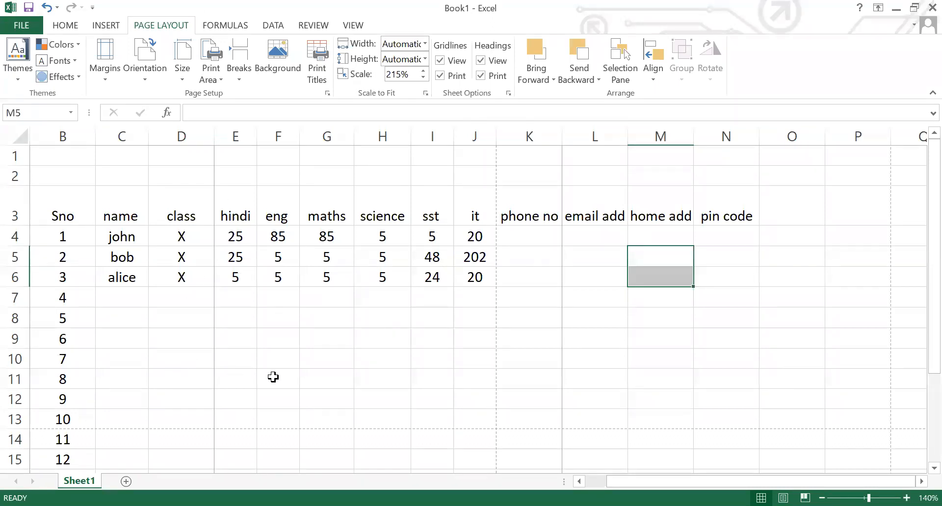
key("alt+Tab")
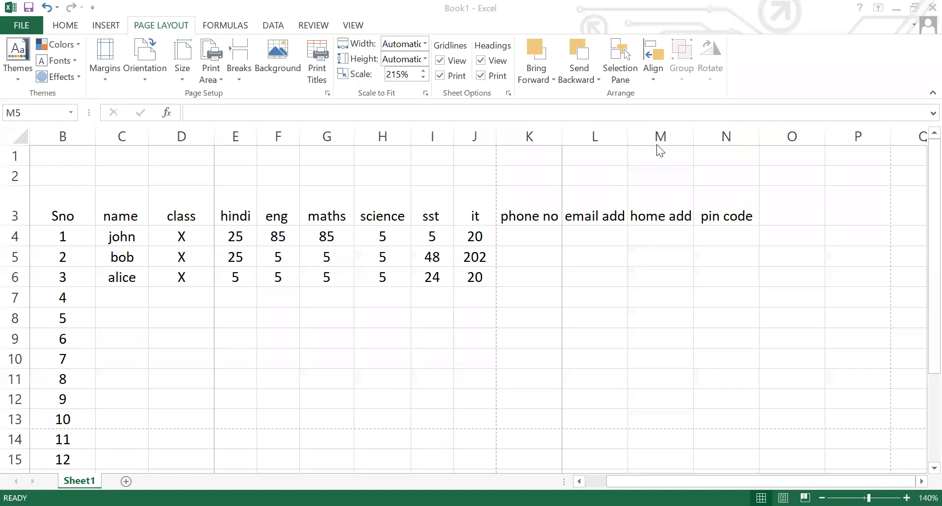
Show the worksheet in Page Layout view, return it to Normal view and select cell L6.
left_click(328, 233)
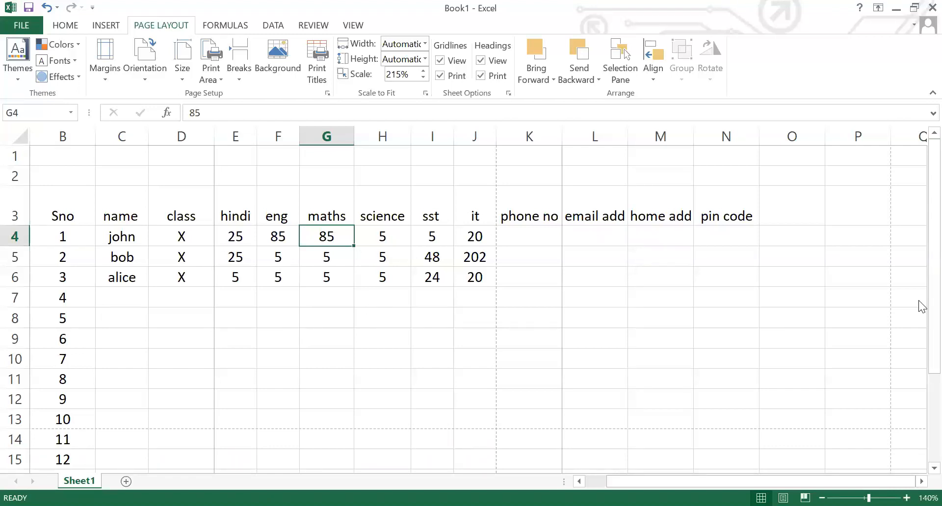
left_click(352, 30)
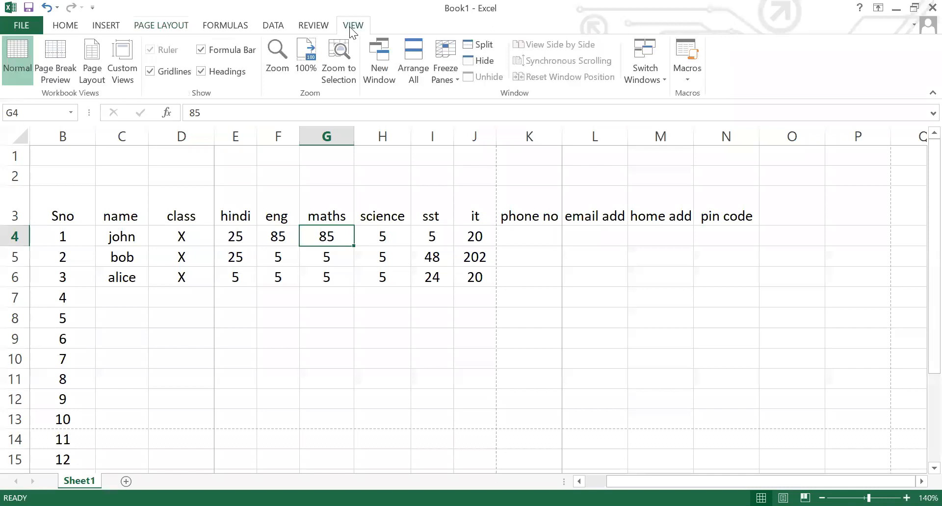
left_click(85, 73)
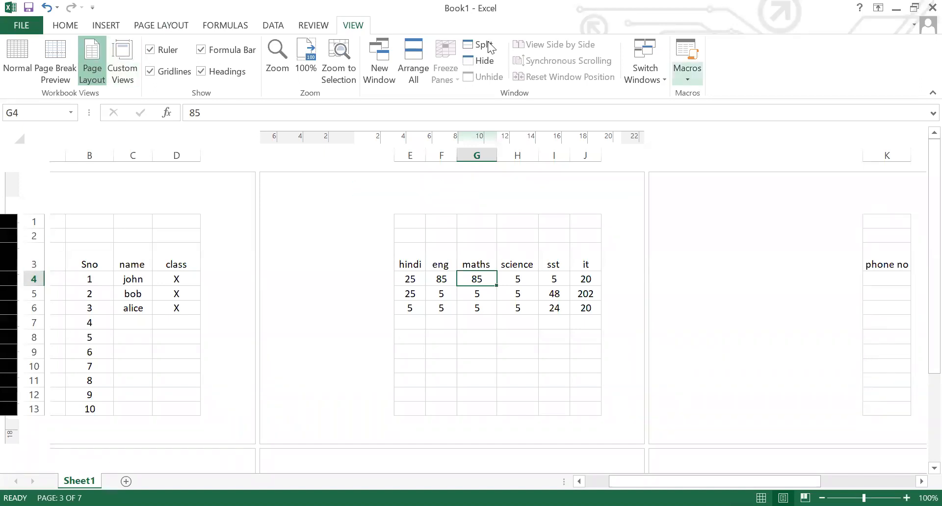
left_click(17, 57)
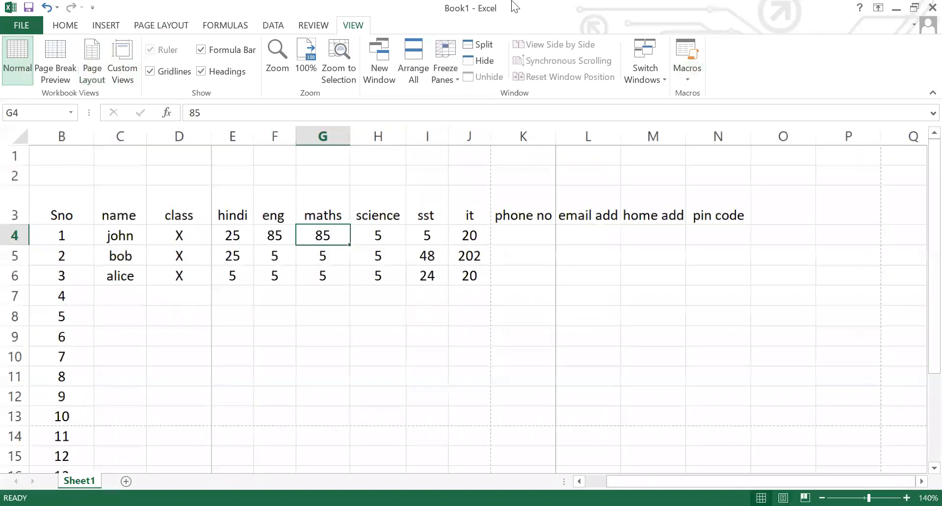
left_click(627, 267)
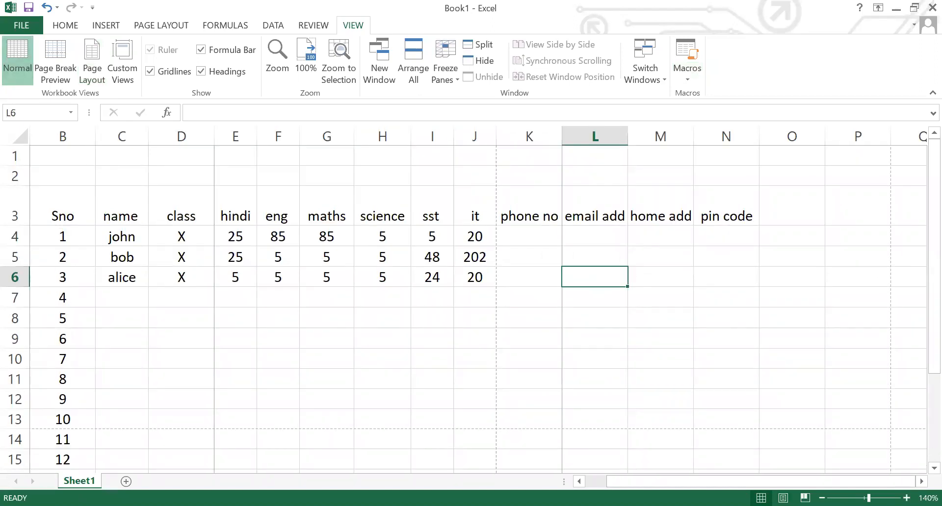